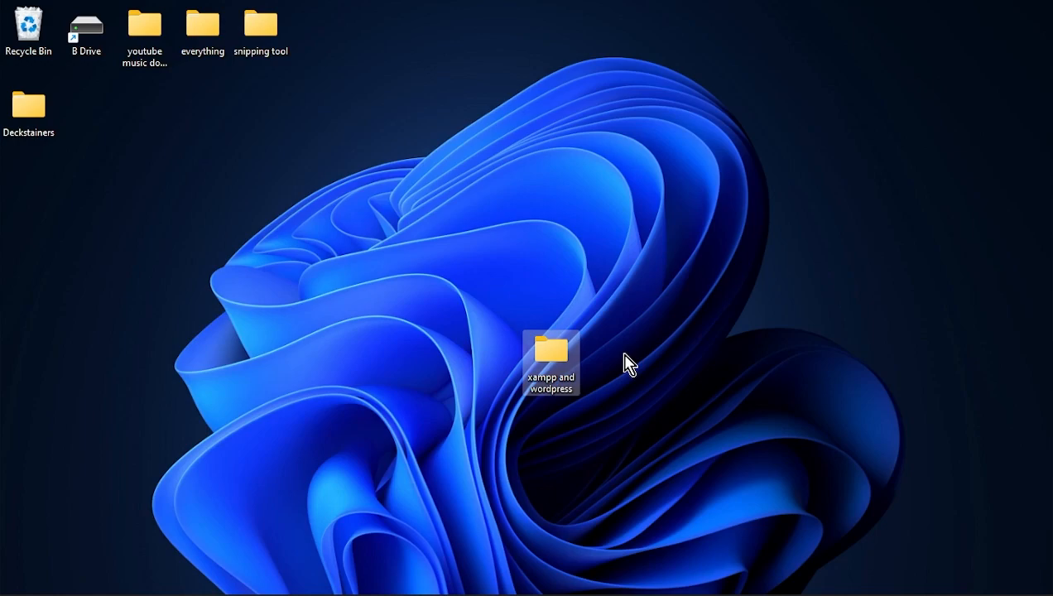
- Launch Firefox and search Google for 'xampp'
mouse_move(373, 592)
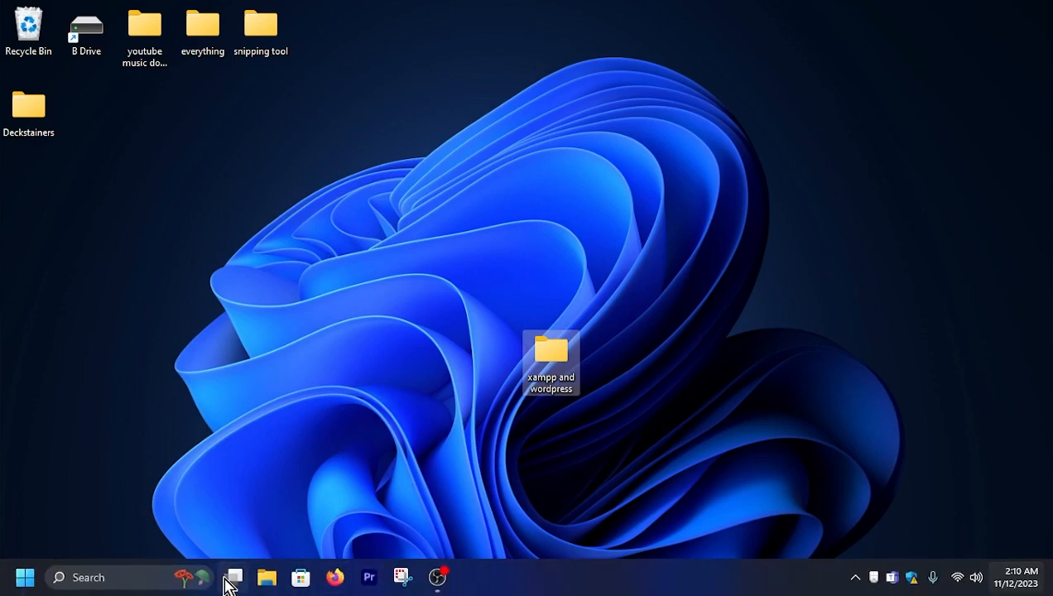
click(333, 586)
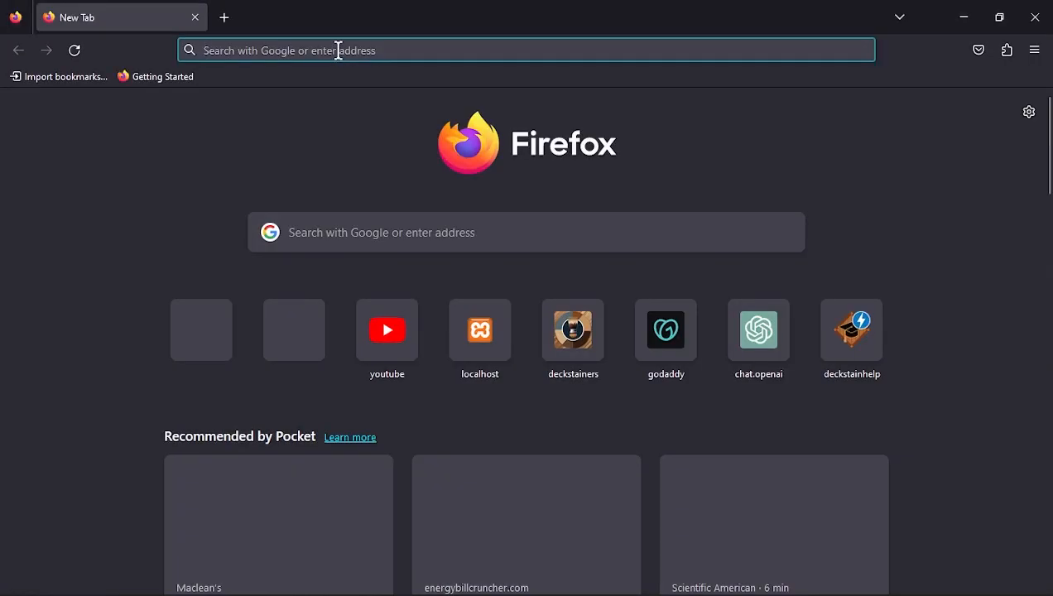
click(338, 49)
text(xampp)
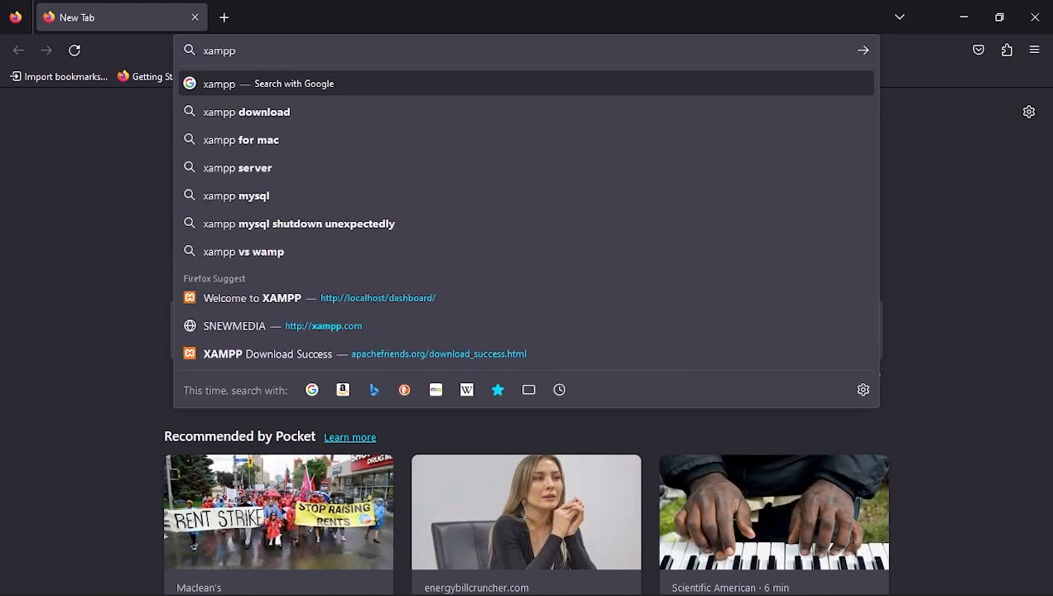
key(Return)
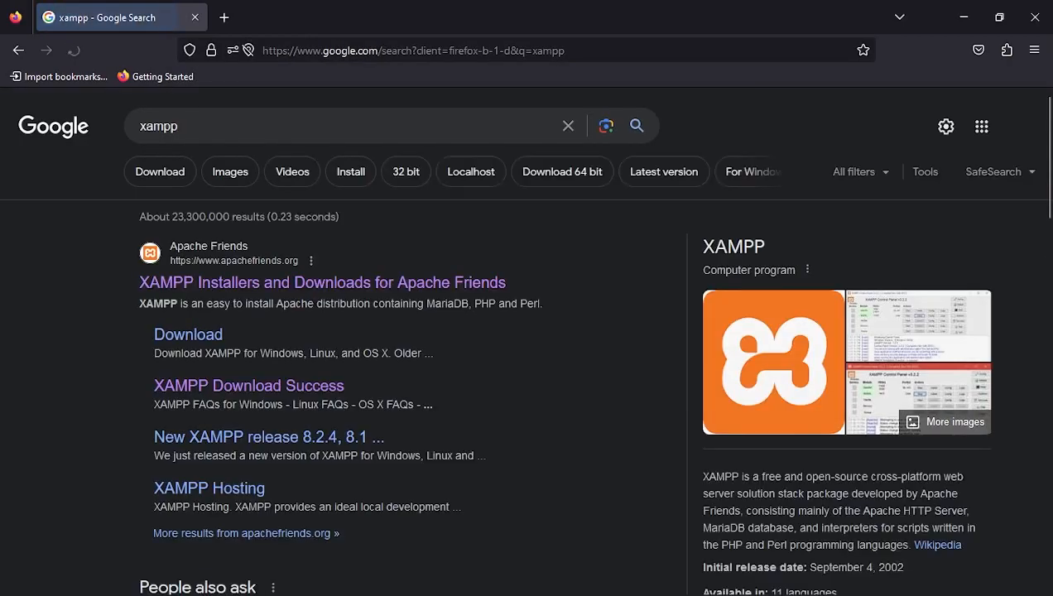
- Download the XAMPP for Windows installer from apachefriends.org
click(215, 285)
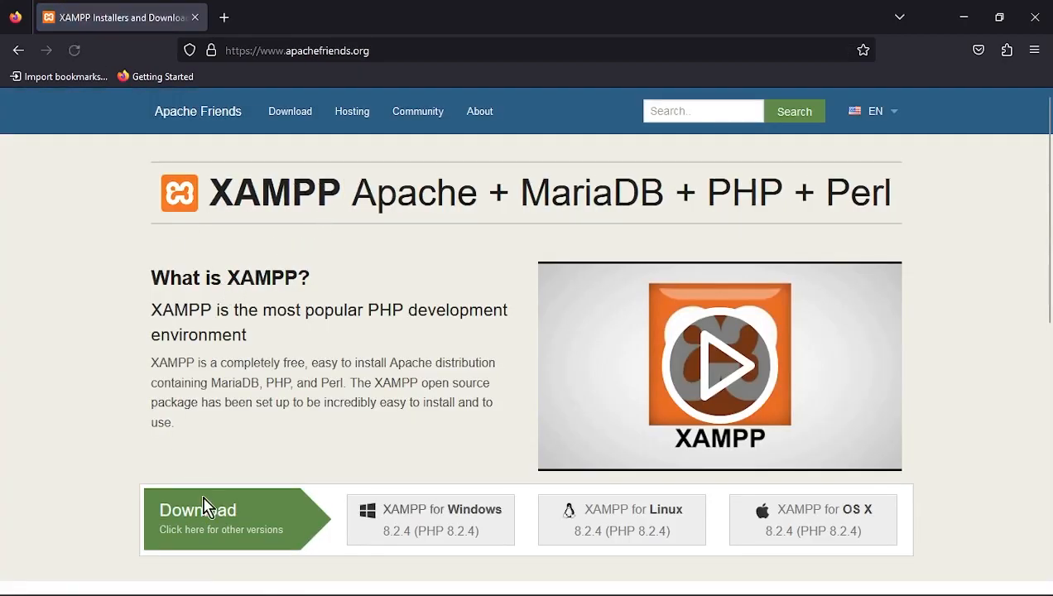
scroll(238, 532, down, 2)
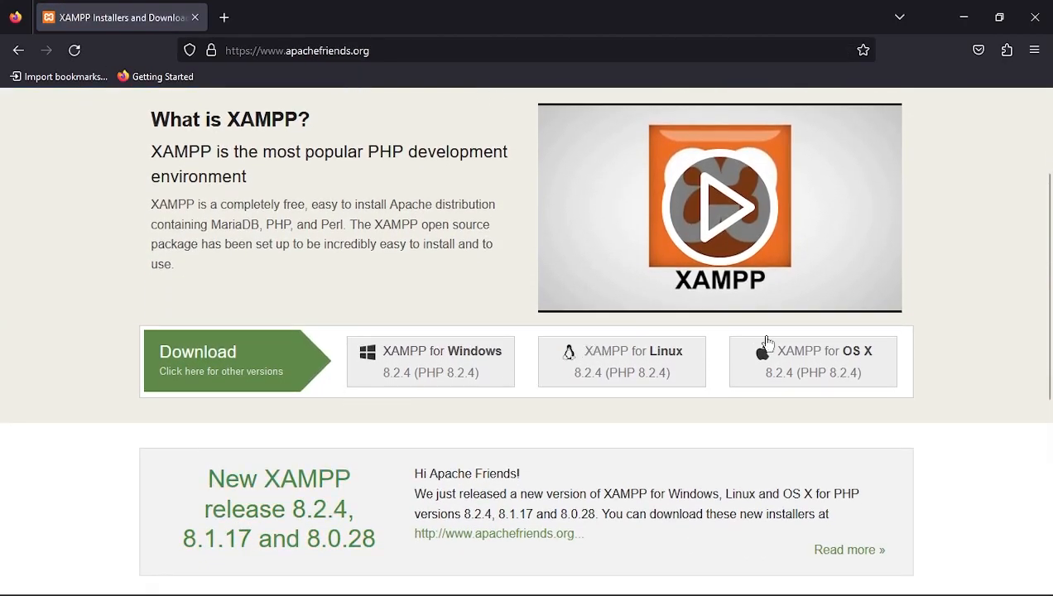
click(478, 365)
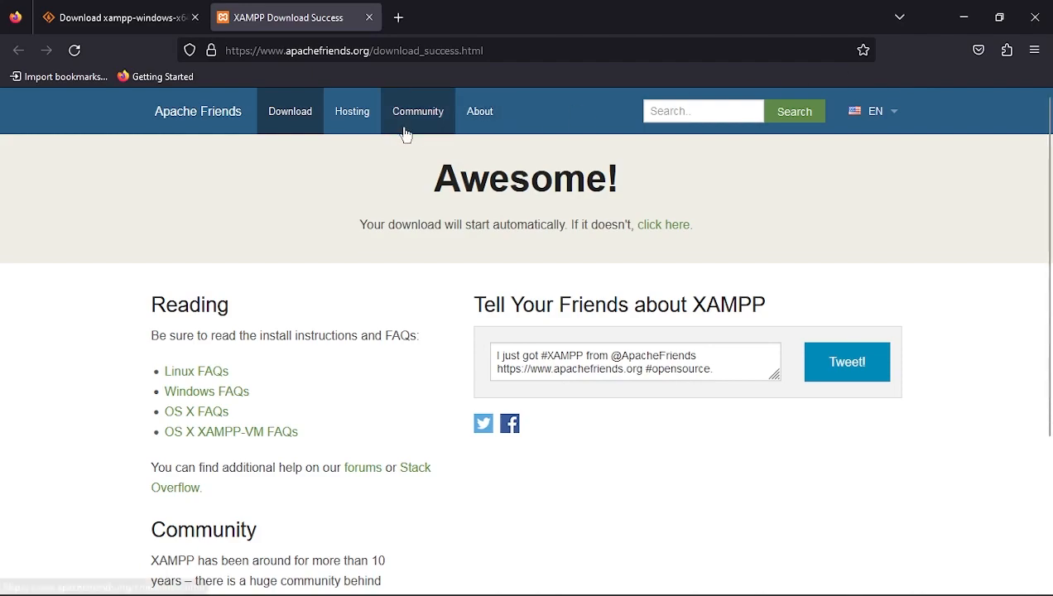
- Search Google for 'wordpress download' and cancel the XAMPP installer download
click(393, 56)
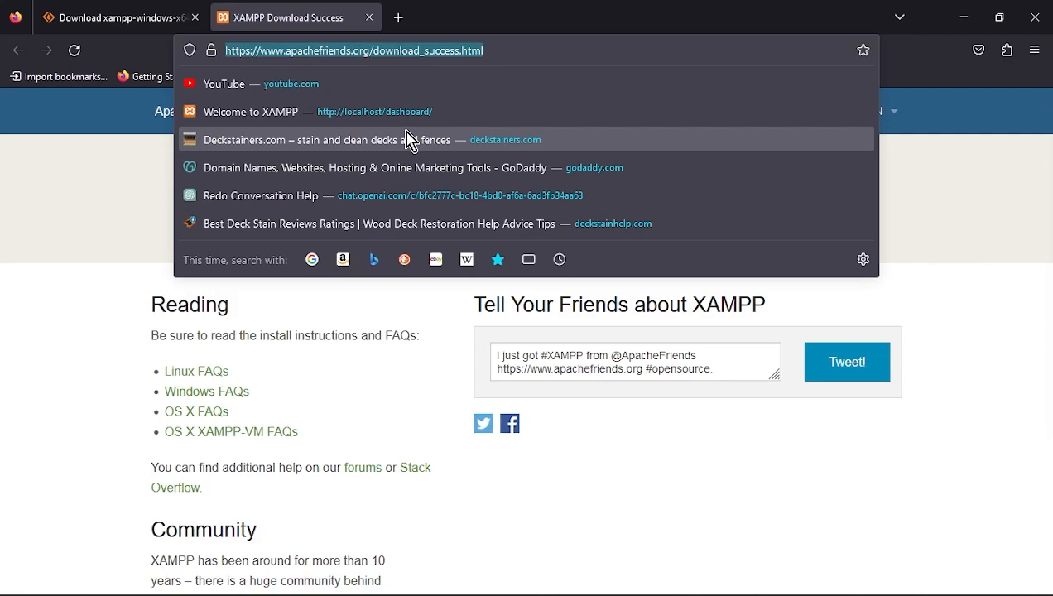
text(wordpress download)
key(Return)
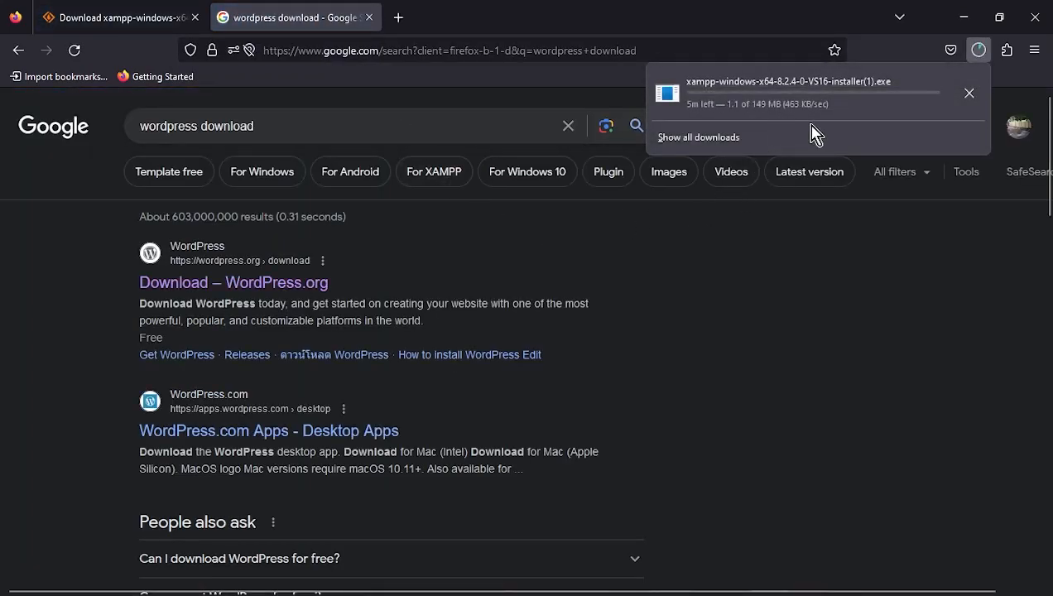
click(969, 92)
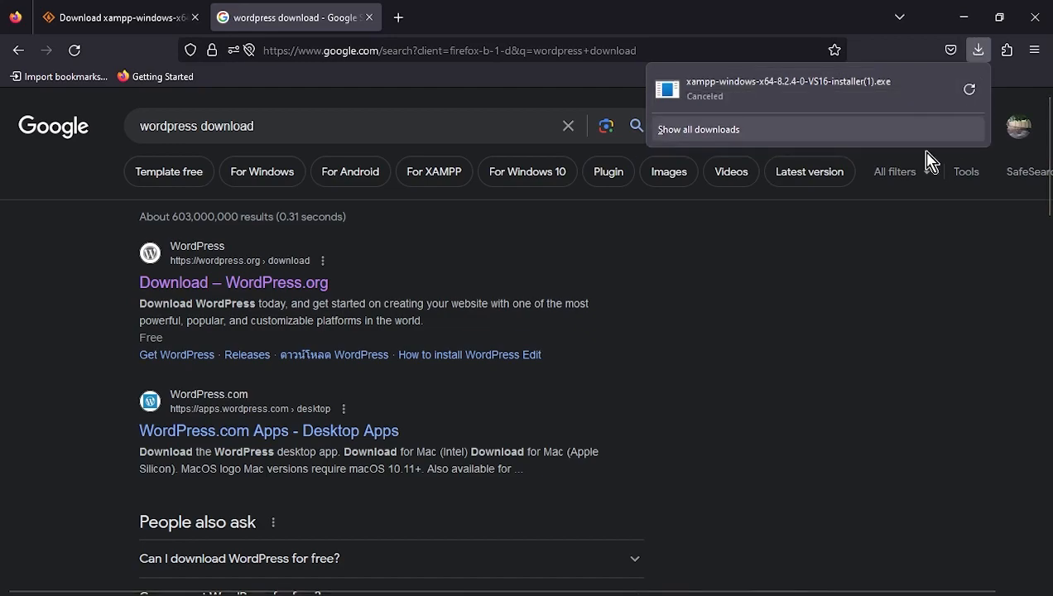
- Start the WordPress 6.4.1 download from wordpress.org, cancel it, and close Firefox
click(232, 283)
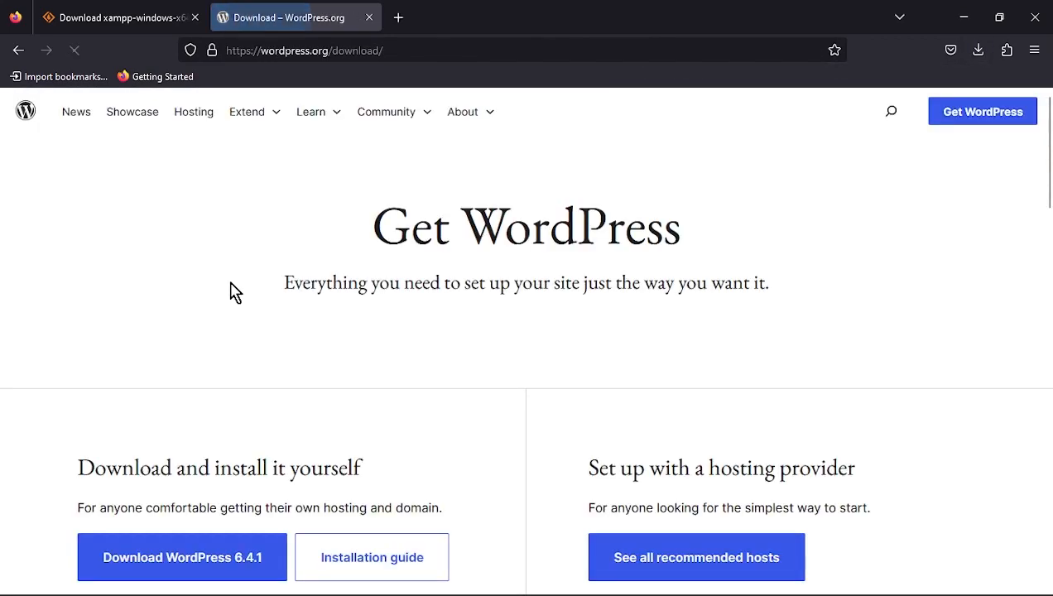
scroll(404, 441, down, 3)
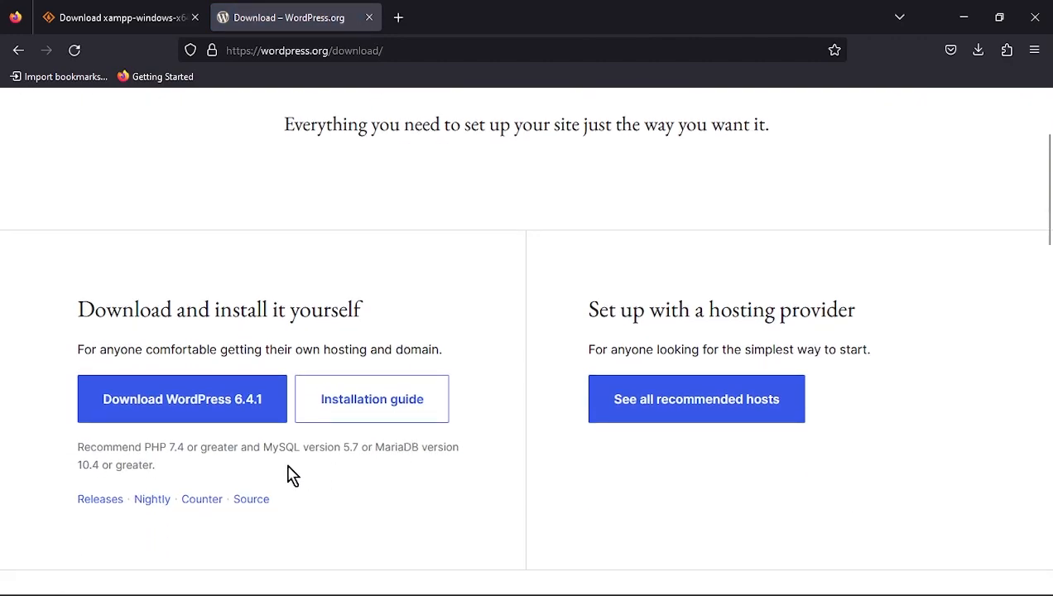
click(245, 418)
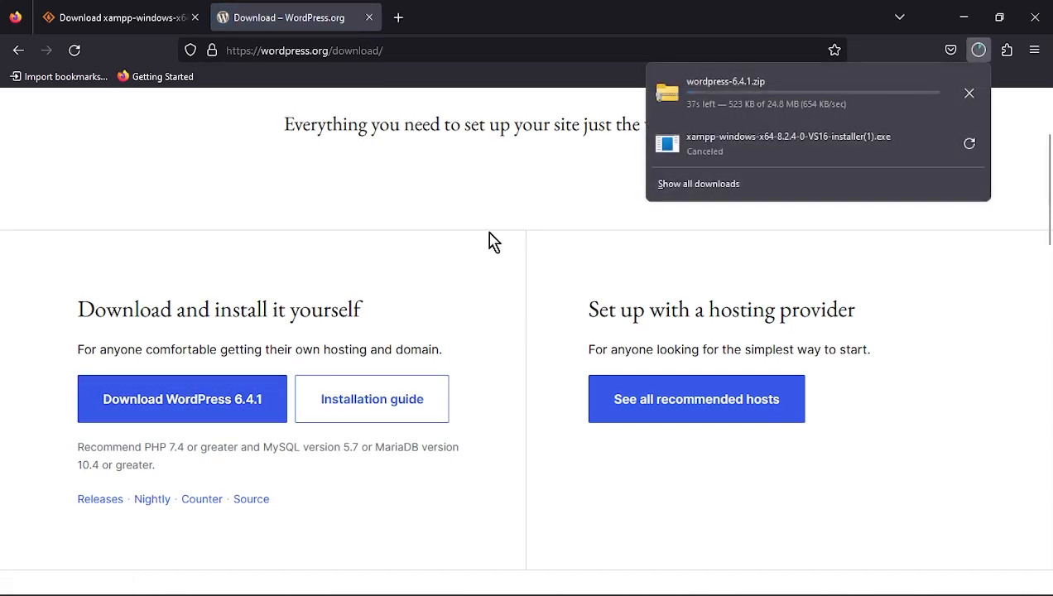
click(968, 93)
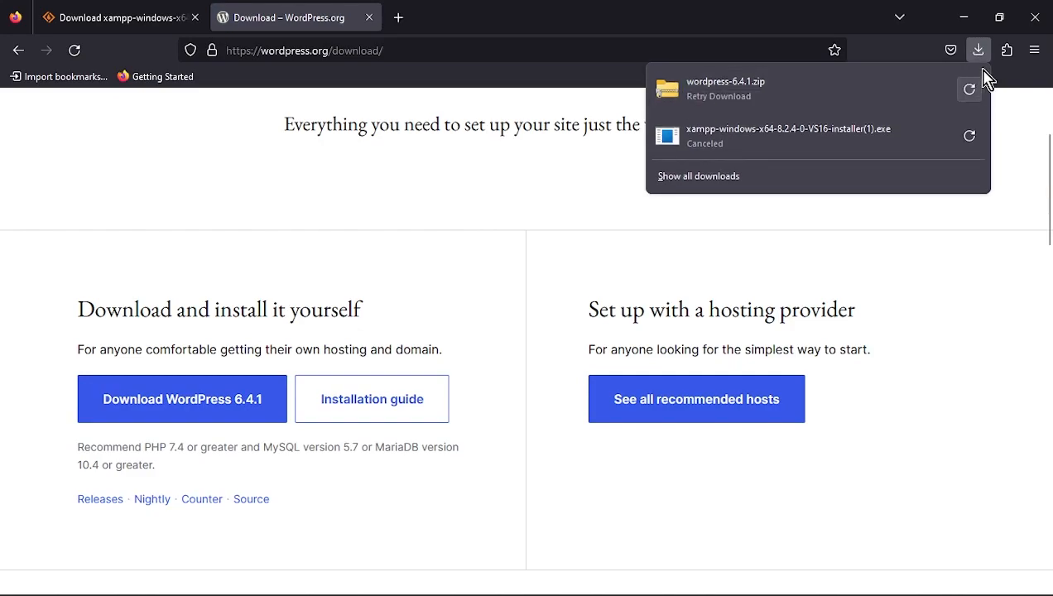
click(1027, 25)
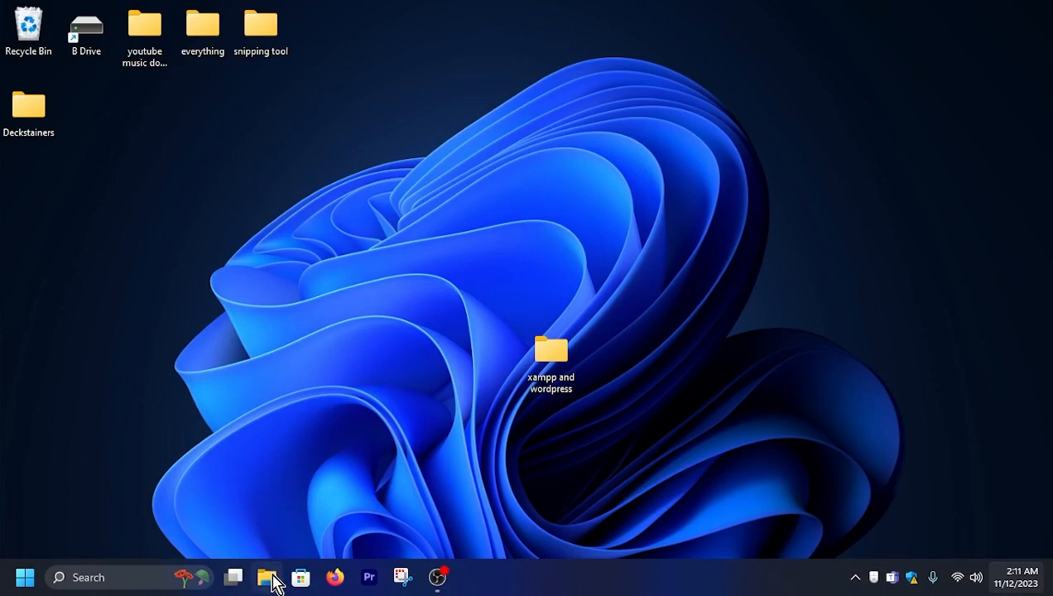
- Copy the wordpress-6.4.1 zip and XAMPP installer from the Downloads folder
click(268, 578)
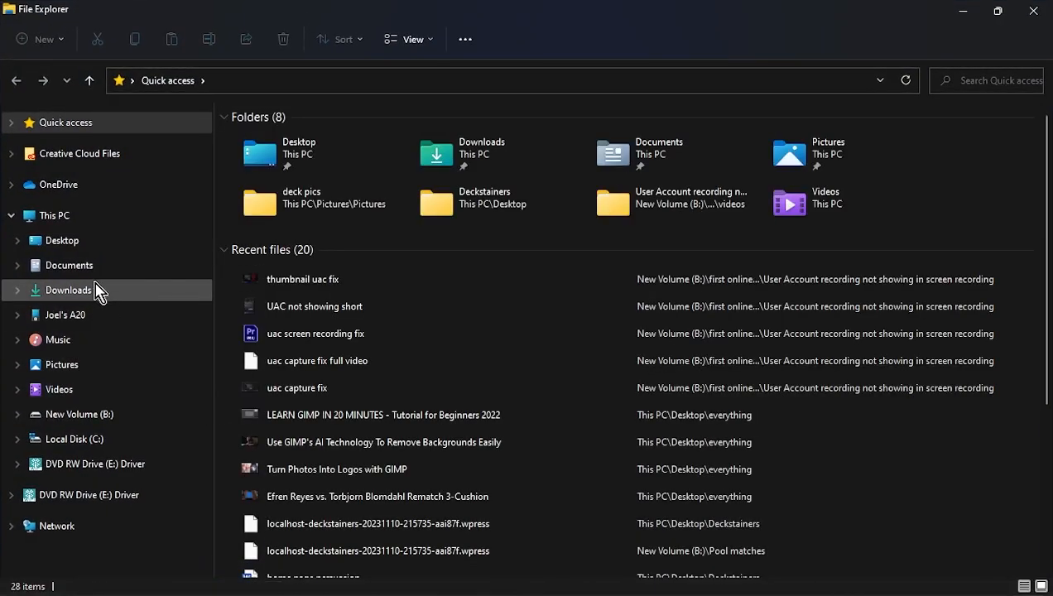
click(92, 297)
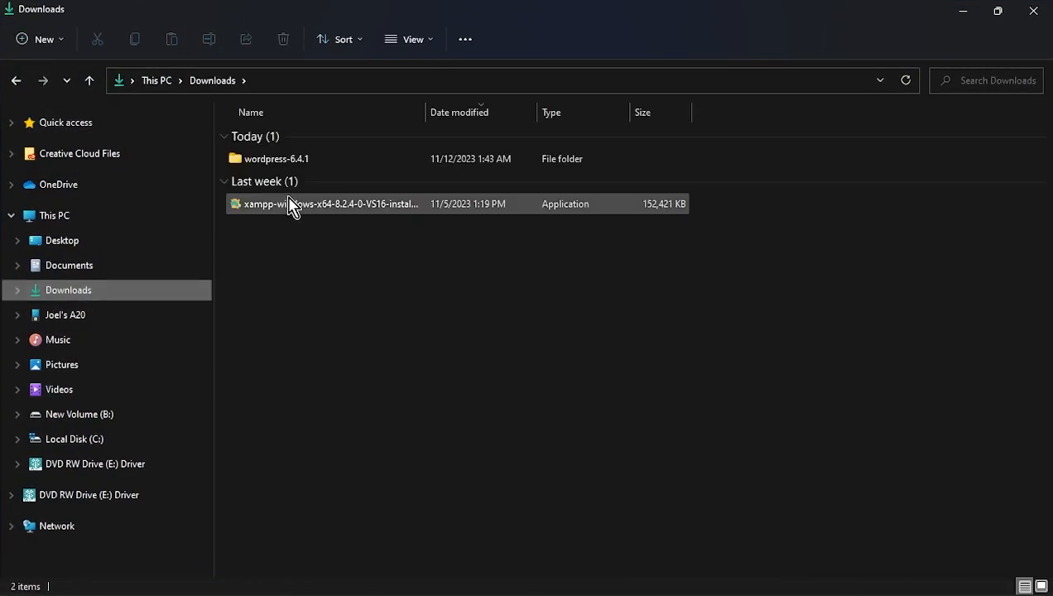
click(299, 172)
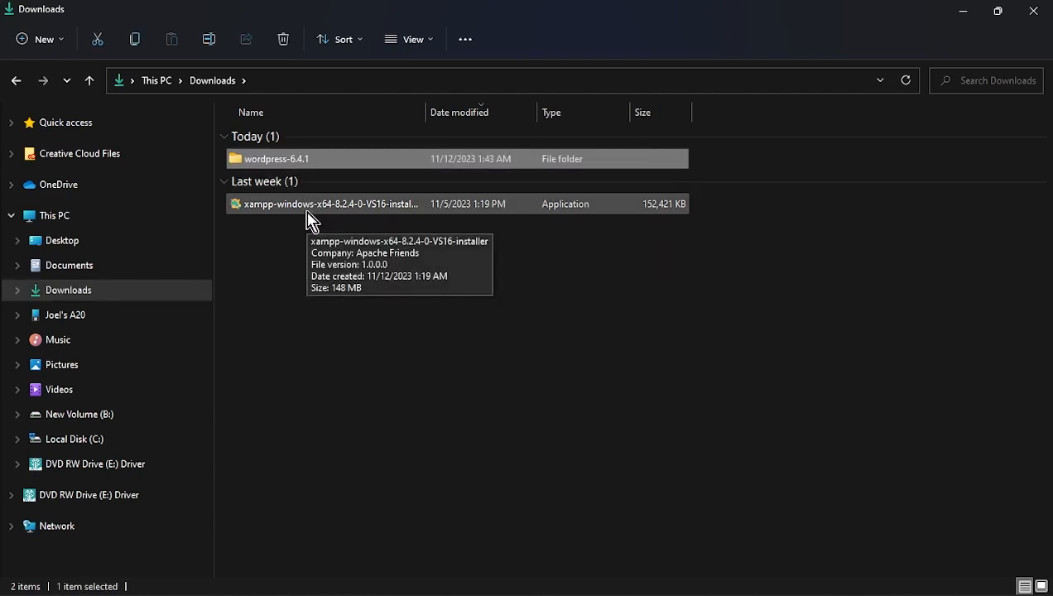
ctrl+click(309, 207)
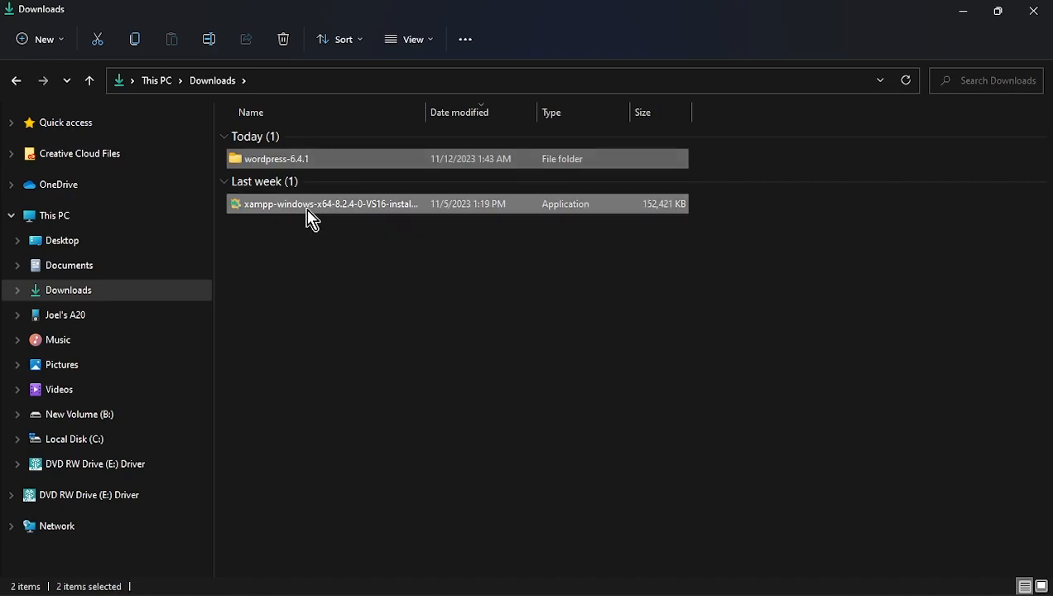
right_click(310, 211)
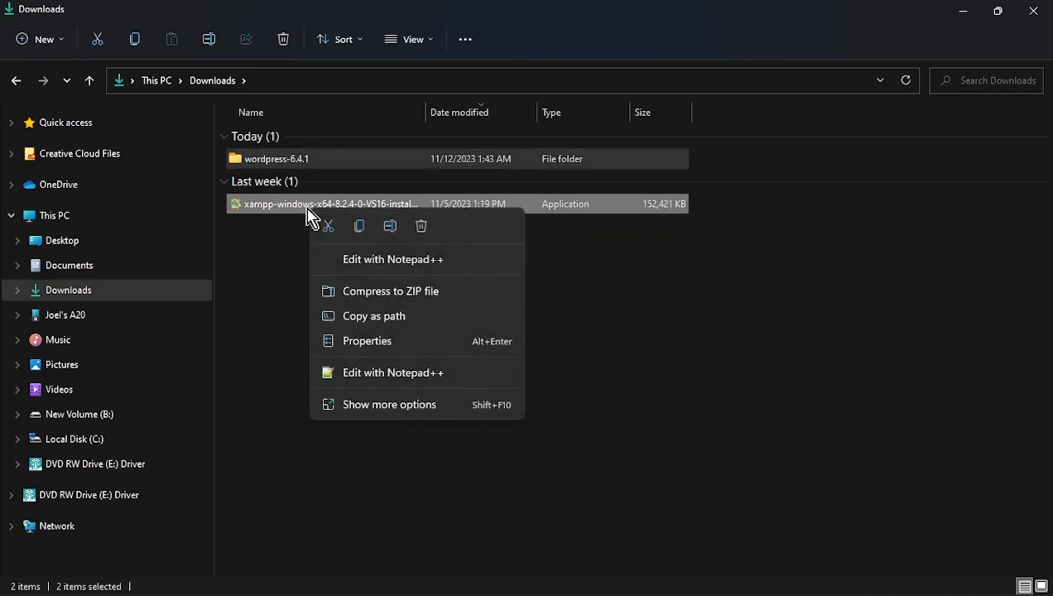
click(359, 234)
- Paste both files into the desktop 'xampp and wordpress' folder
click(962, 11)
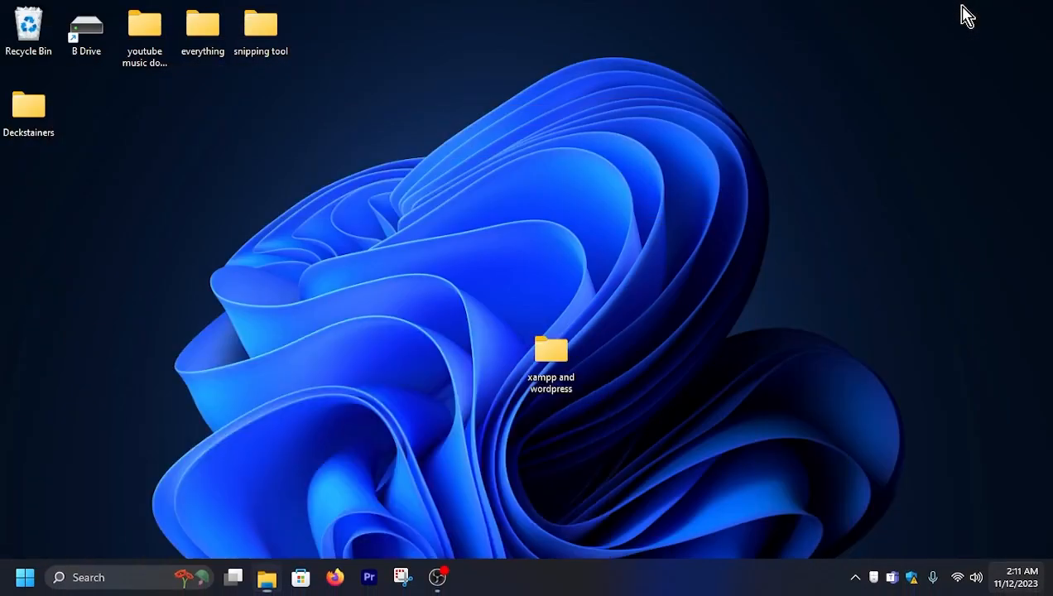
double_click(548, 364)
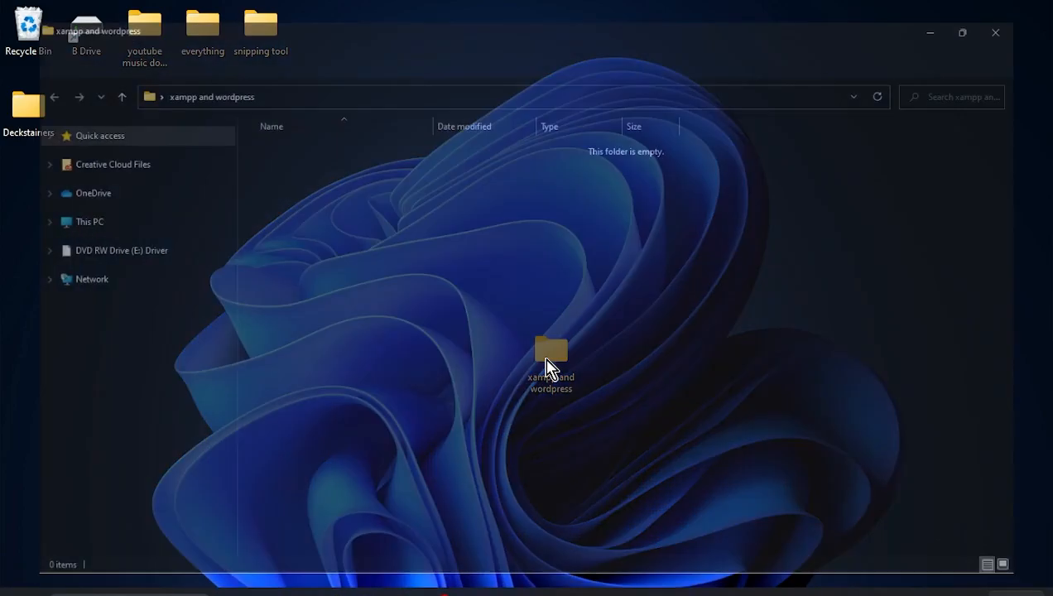
right_click(484, 289)
click(504, 308)
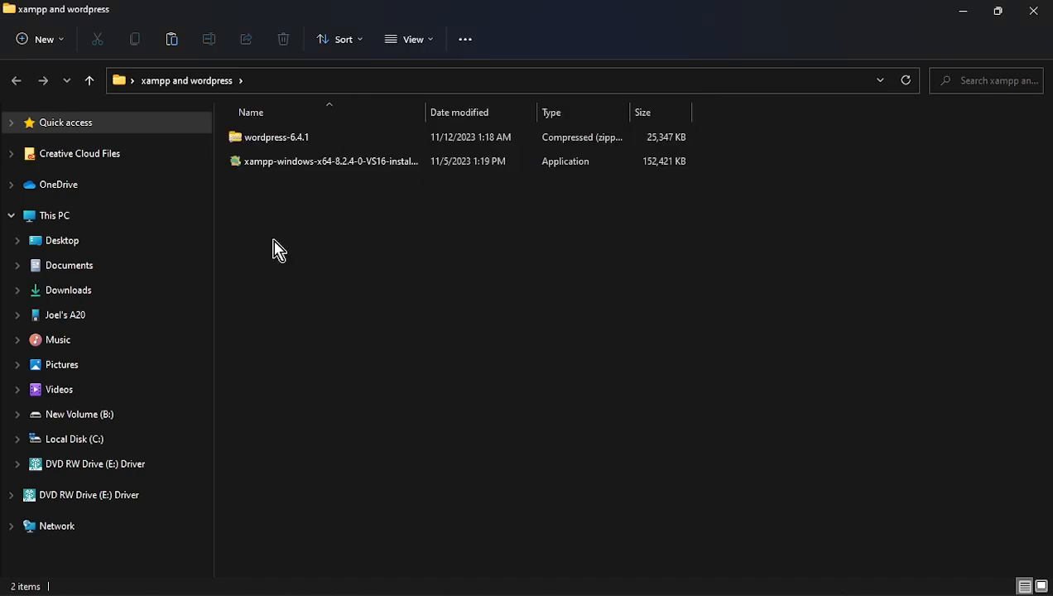
- Extract wordpress-6.4.1.zip into its own folder, then delete the zip
click(249, 142)
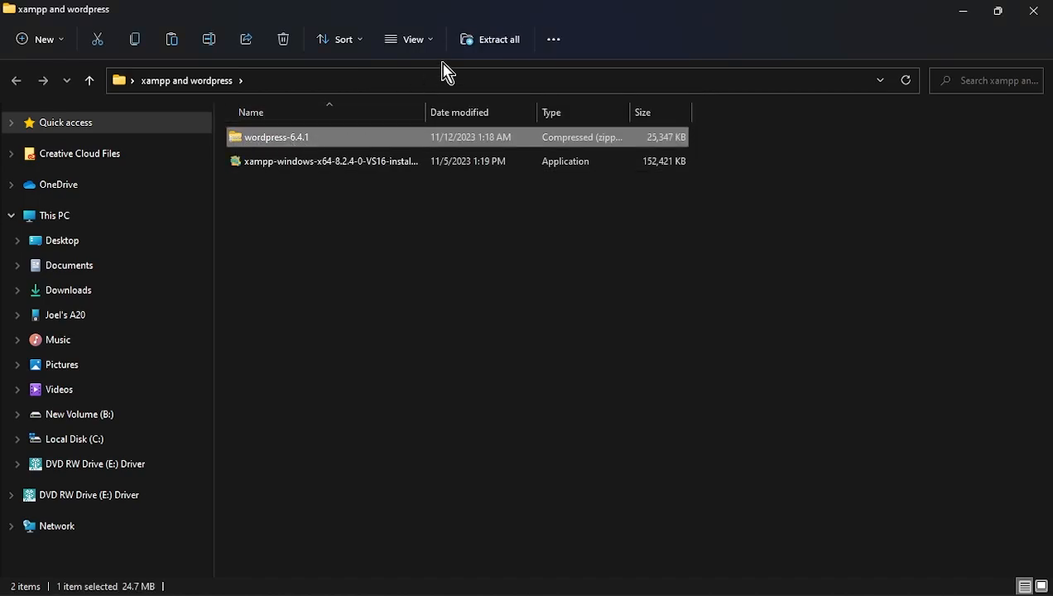
click(497, 42)
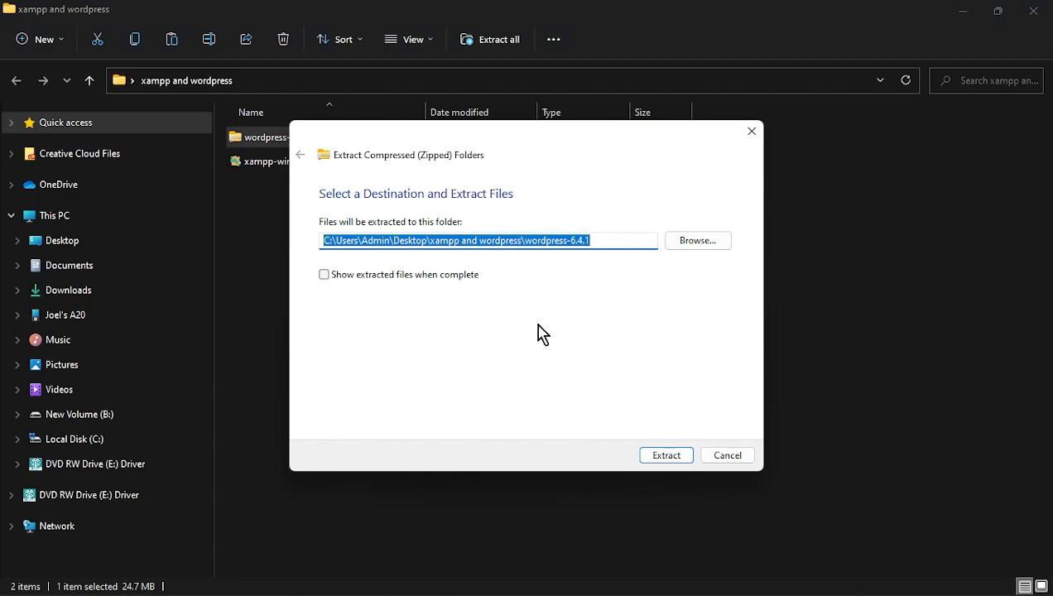
click(659, 460)
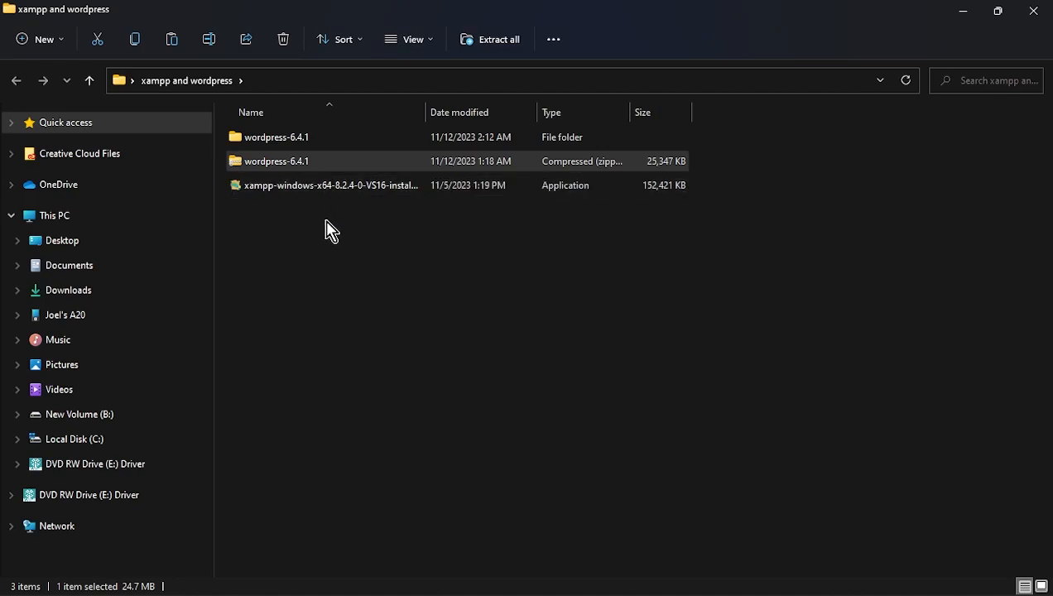
right_click(306, 170)
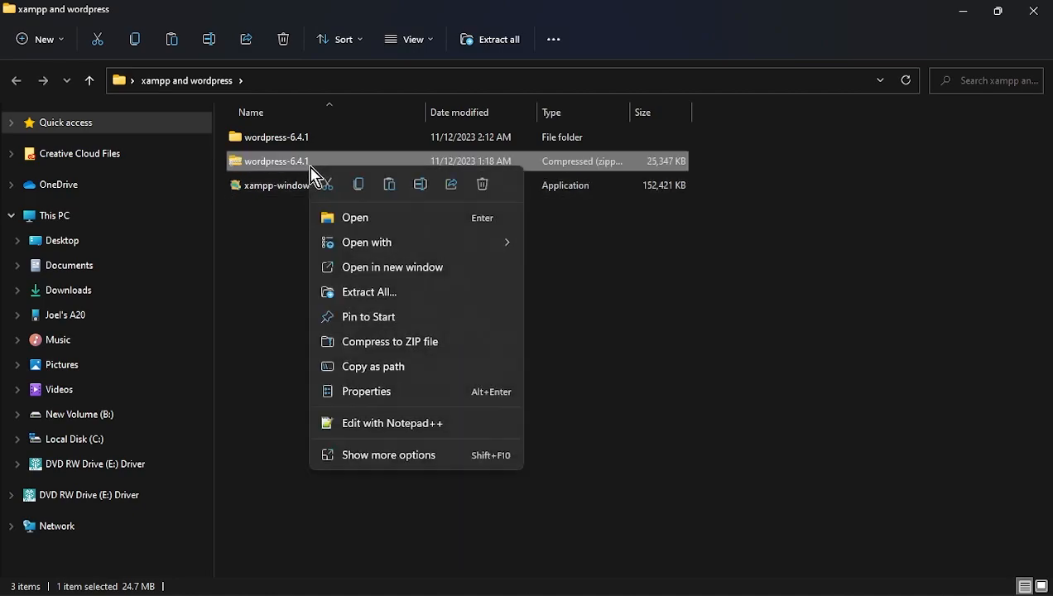
click(482, 185)
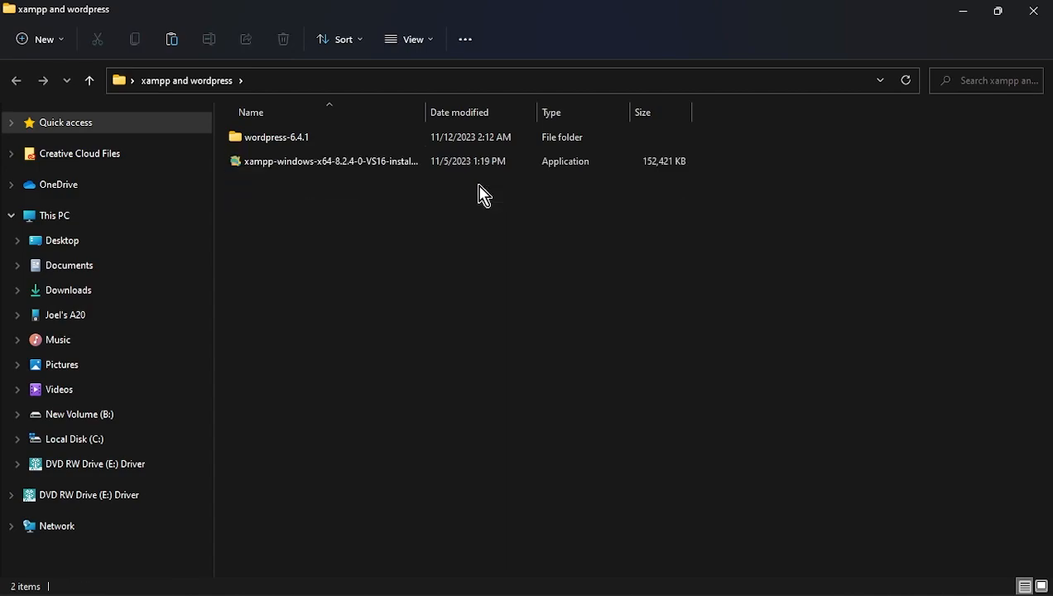
- Launch the XAMPP installer and inspect its permission prompt details
click(279, 168)
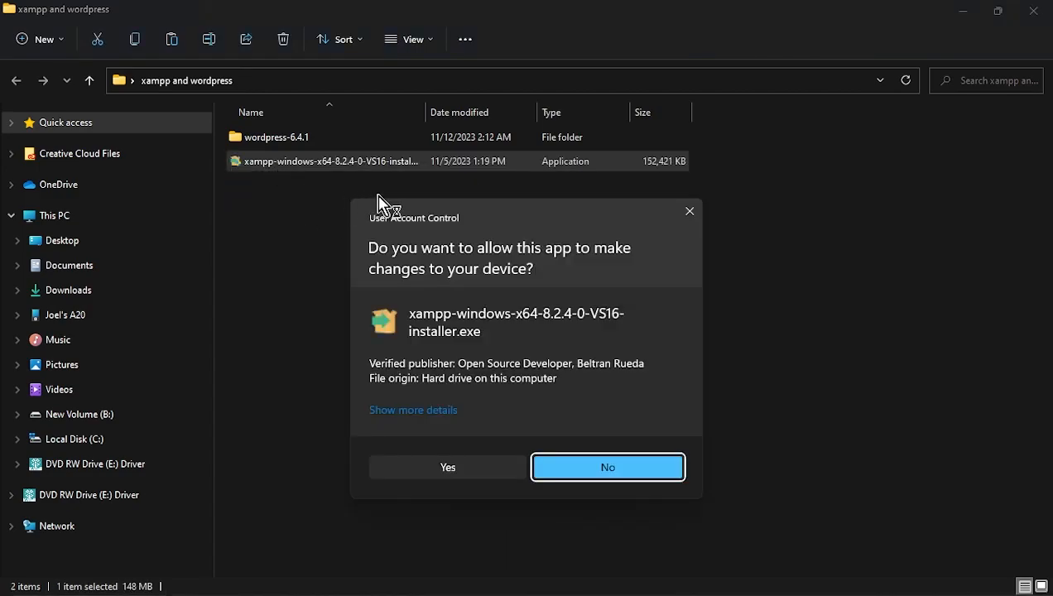
drag(488, 214, 481, 159)
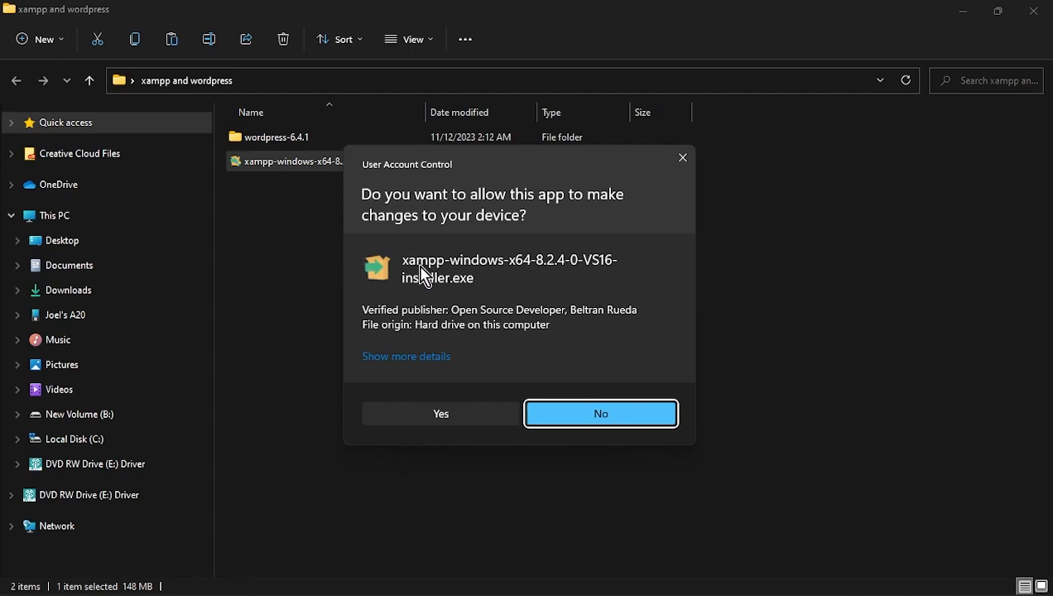
click(429, 359)
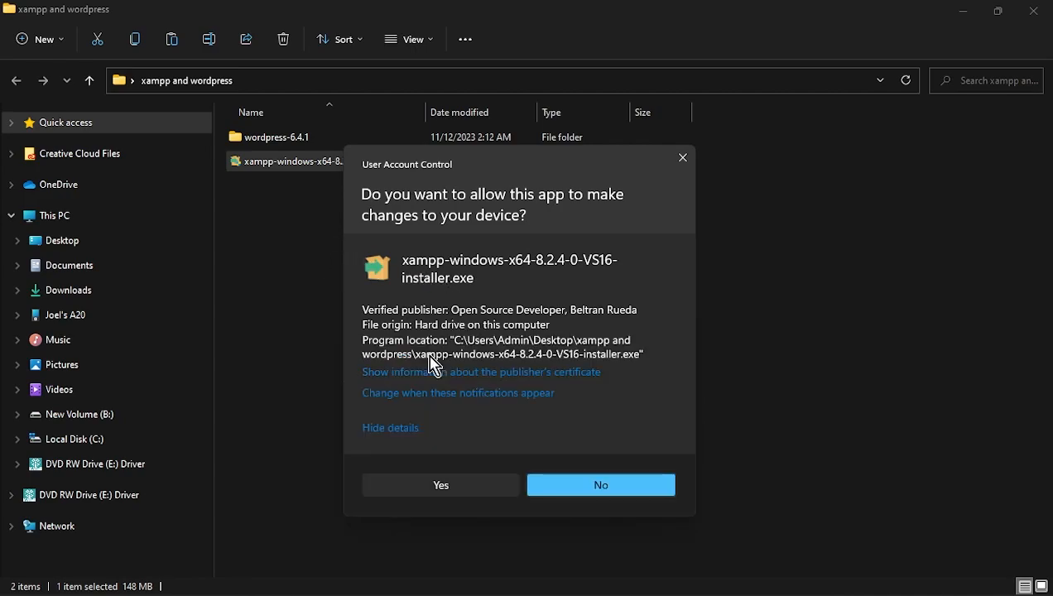
- Set UAC to notify only on app changes without dimming the desktop, and confirm
click(430, 394)
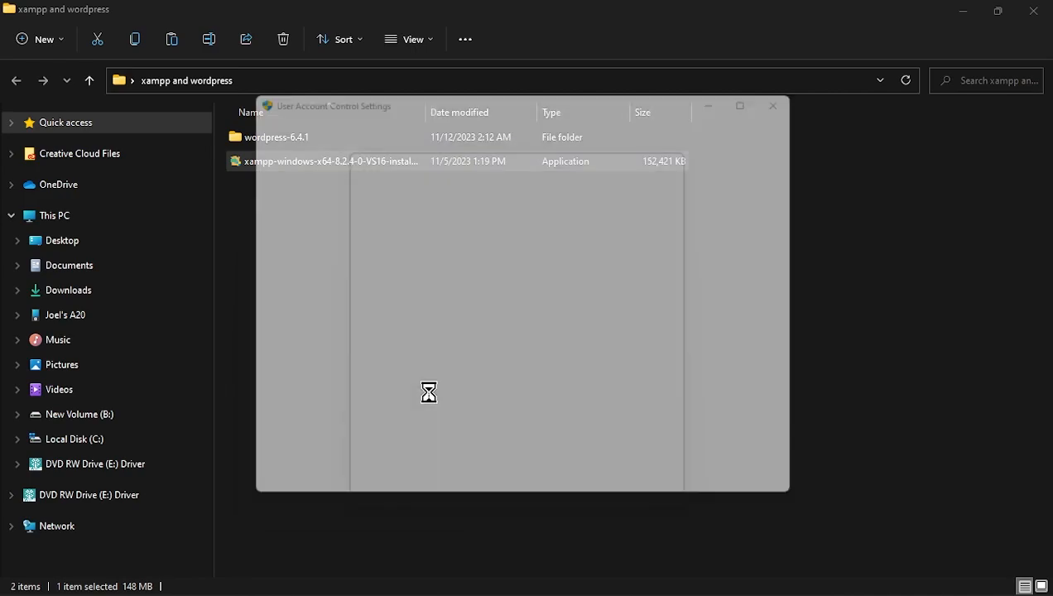
drag(346, 330, 346, 370)
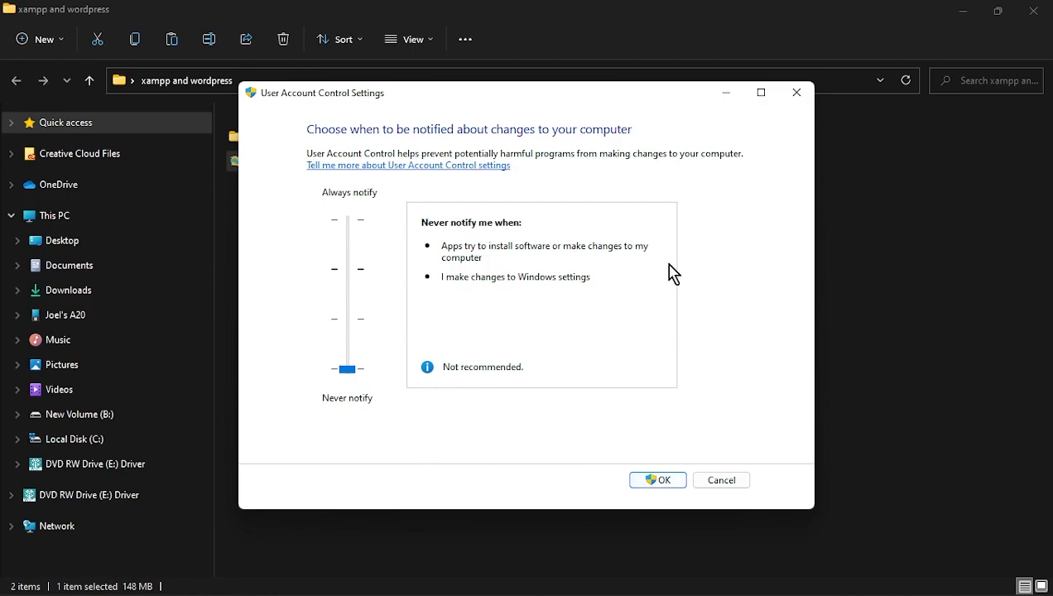
drag(343, 371, 347, 321)
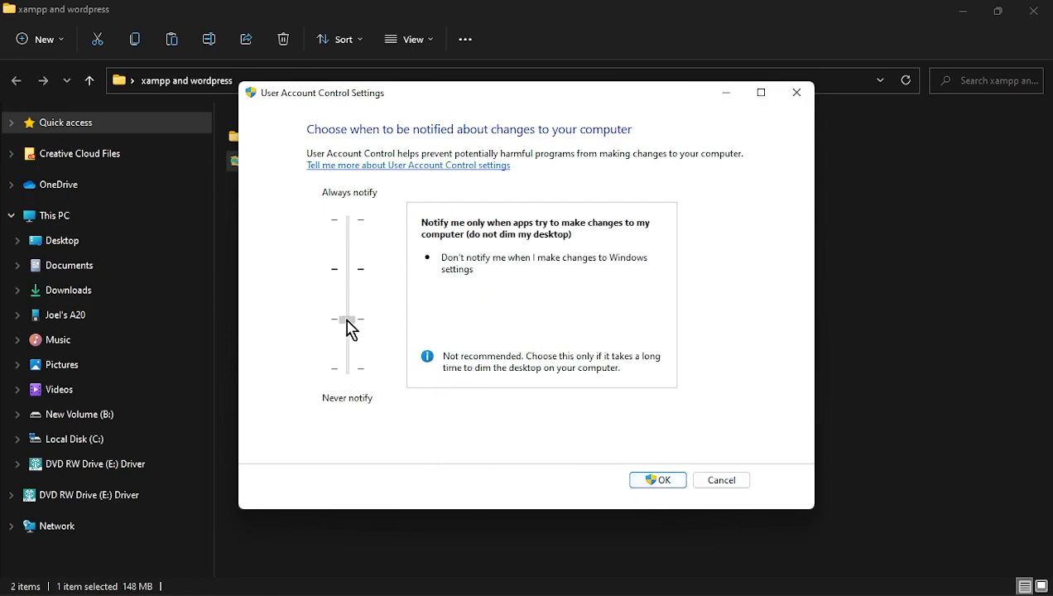
click(673, 484)
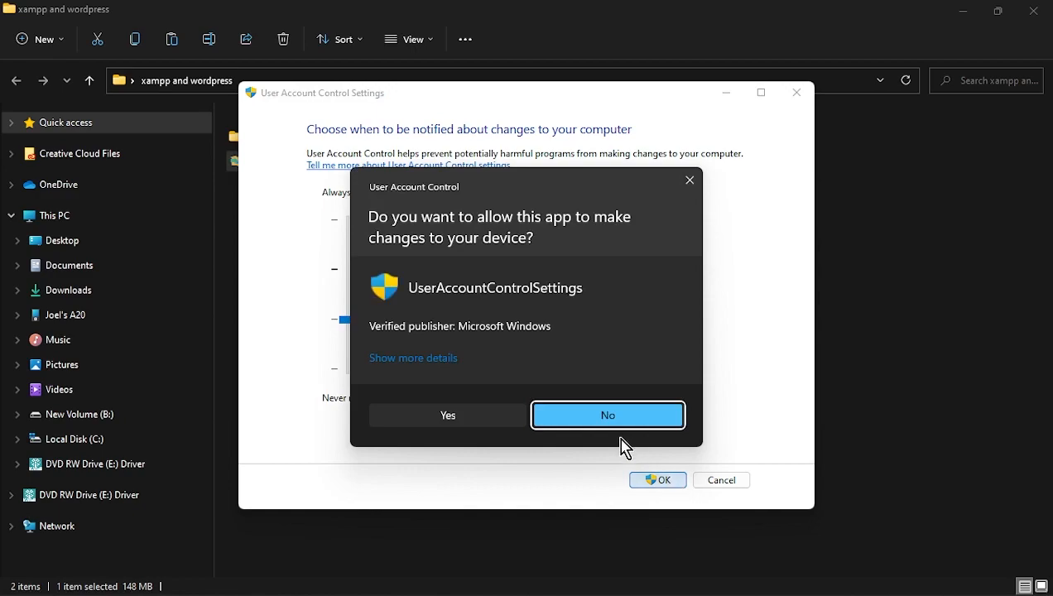
click(481, 424)
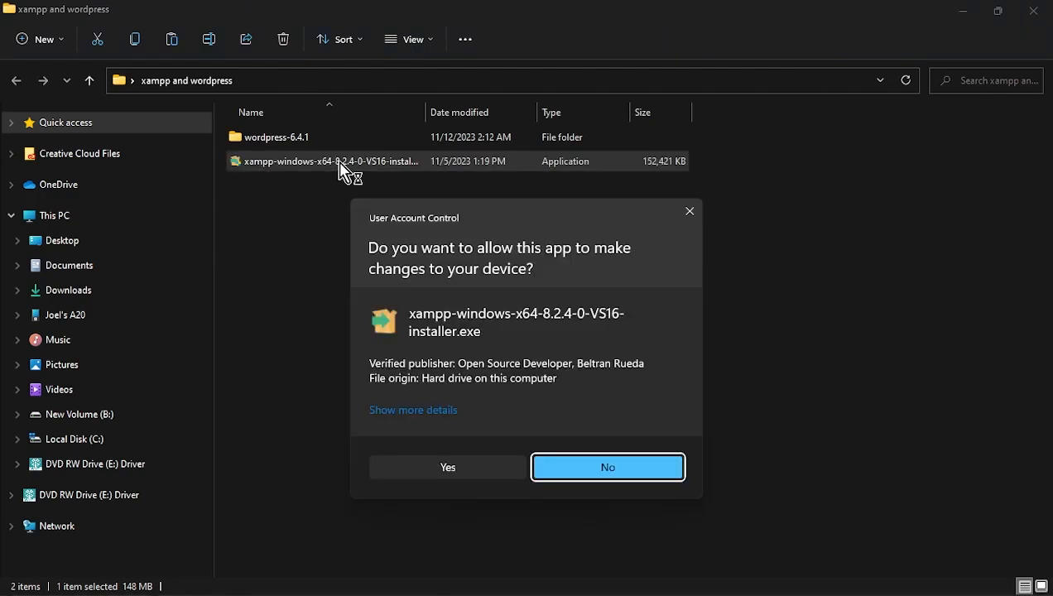
- Install XAMPP to C:\xampp with default components and English language
click(453, 469)
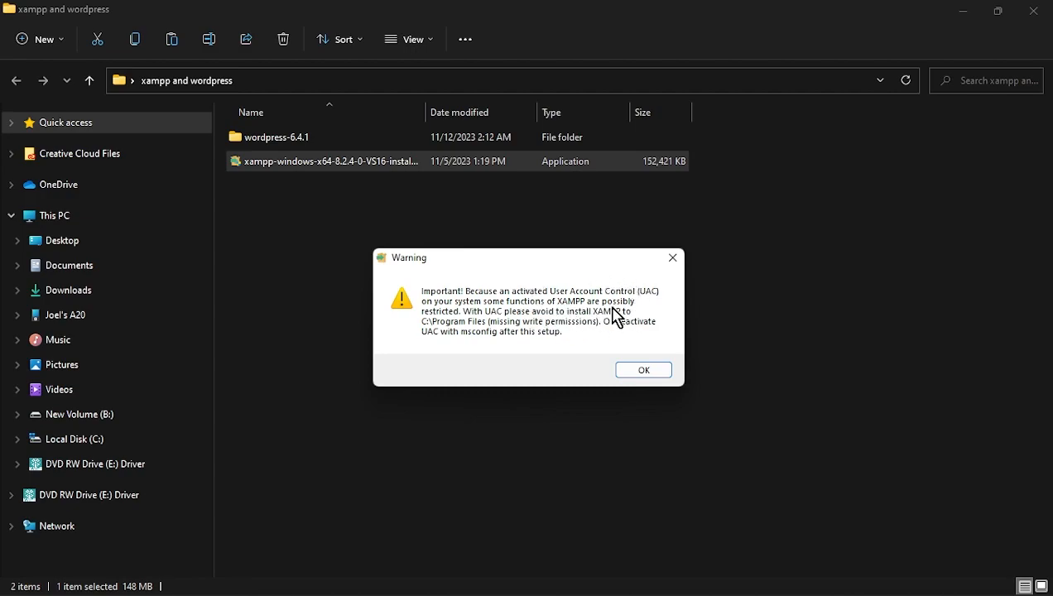
click(635, 370)
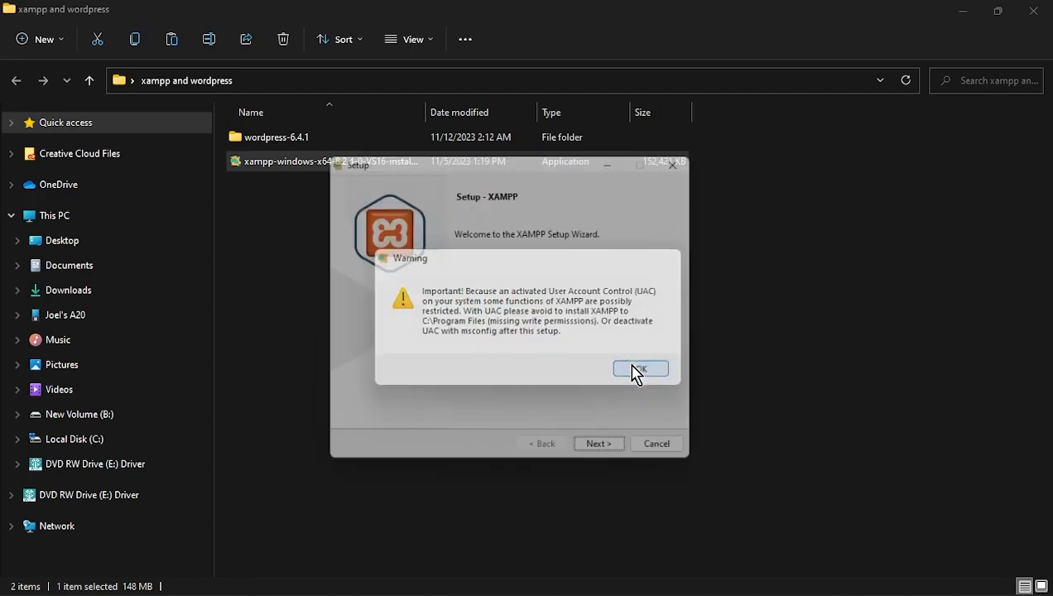
click(610, 458)
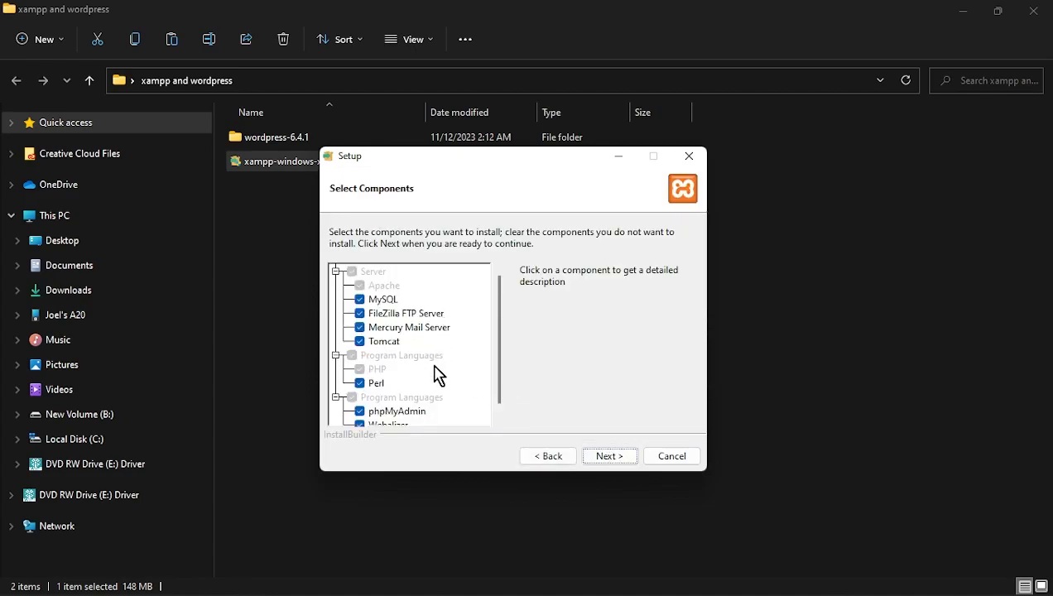
click(608, 458)
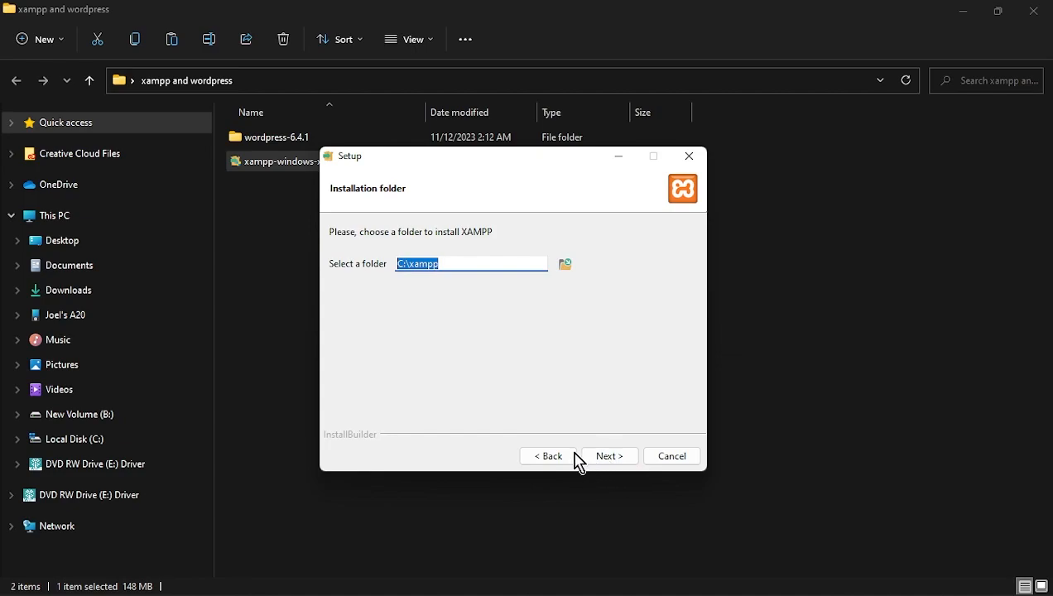
click(614, 458)
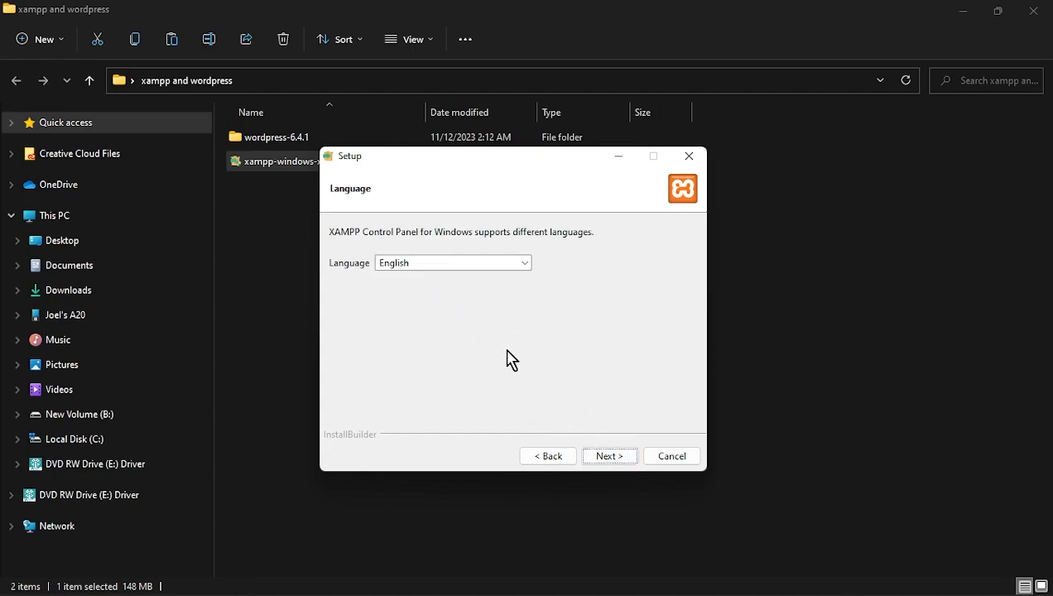
click(609, 460)
click(608, 456)
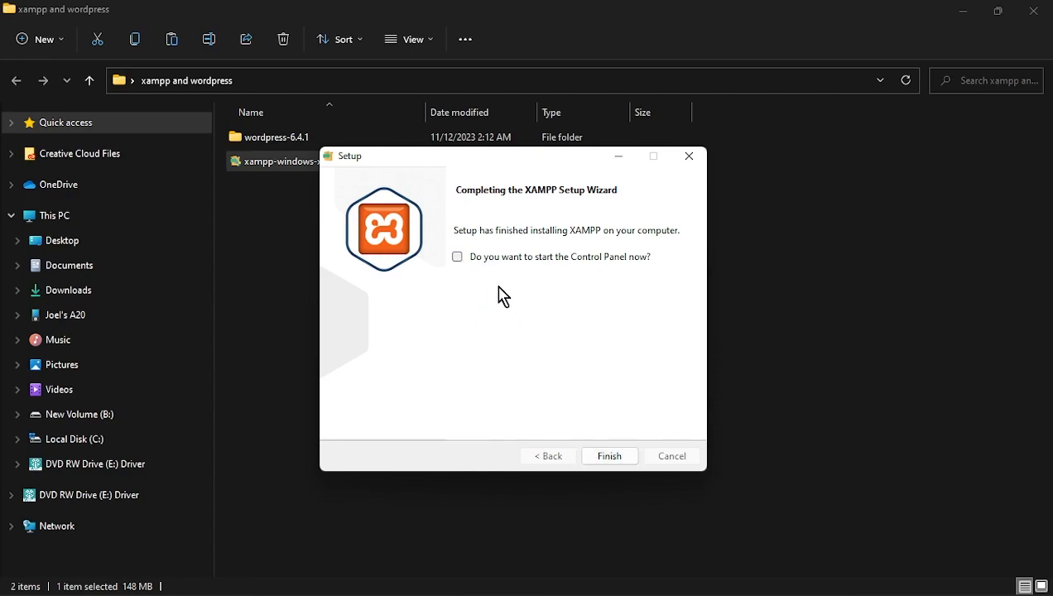
- Finish the setup wizard and open the C:\xampp folder
click(610, 456)
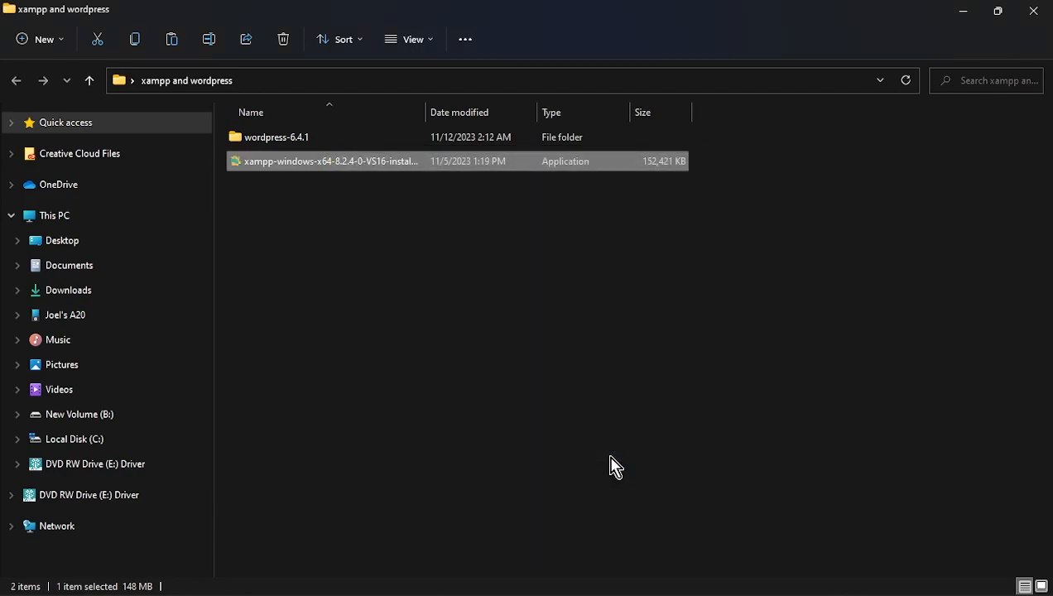
click(63, 449)
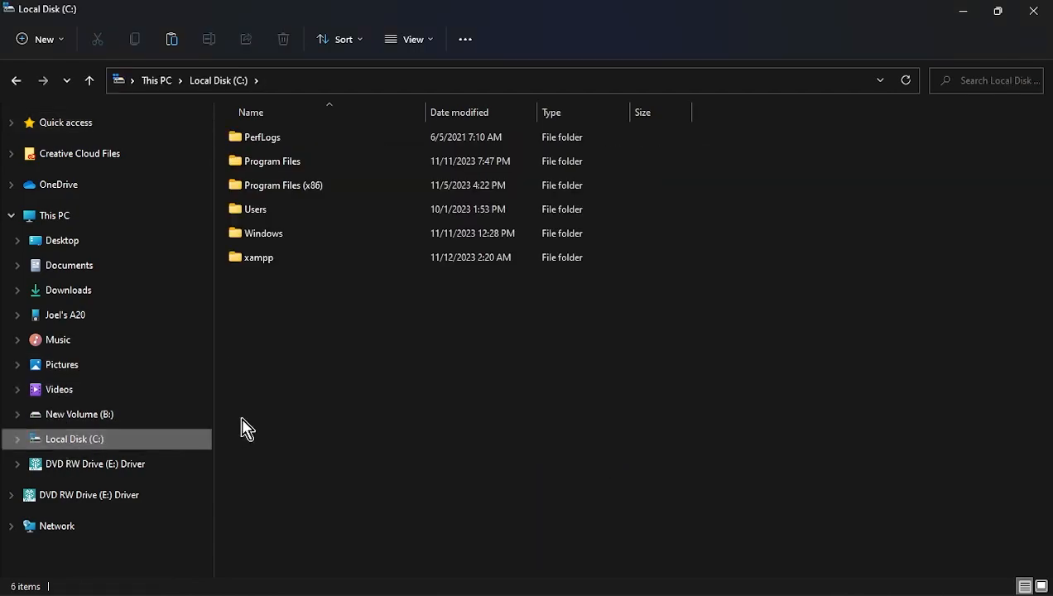
double_click(278, 263)
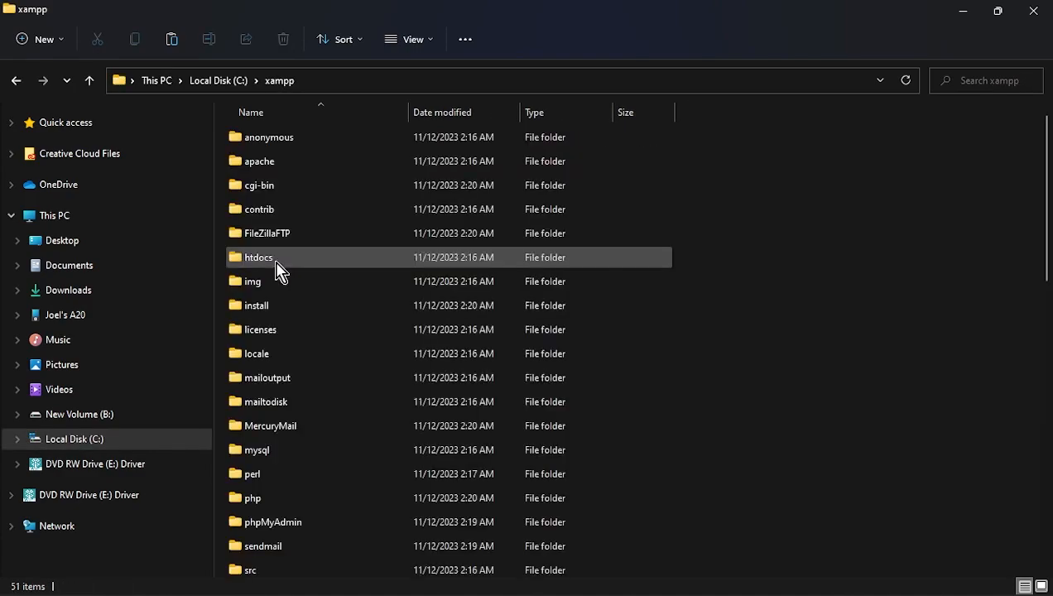
scroll(286, 282, down, 10)
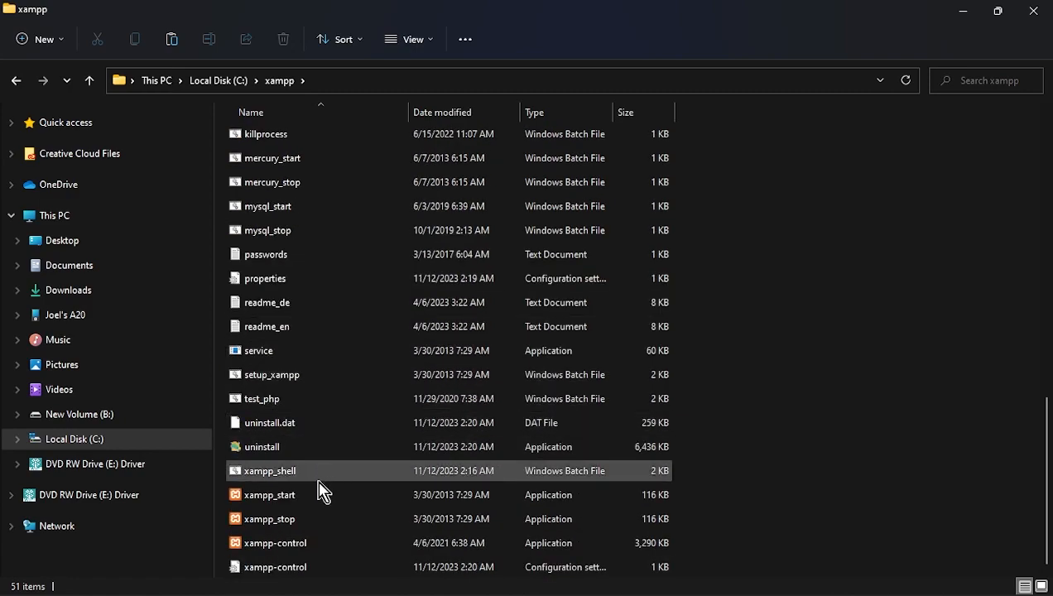
- Set xampp-control to always run as administrator in its Compatibility properties
right_click(290, 550)
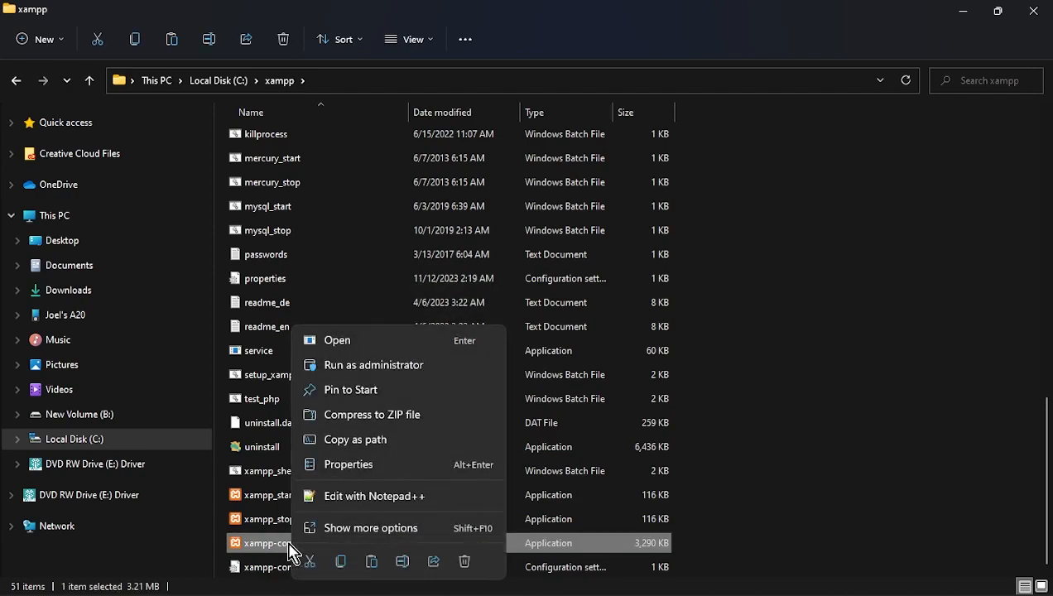
click(340, 464)
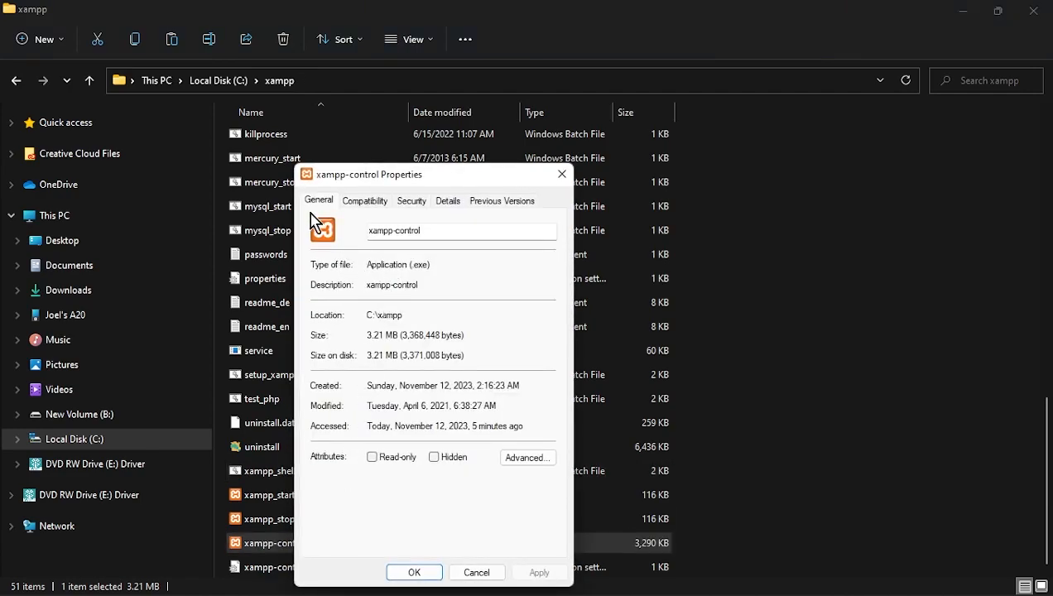
click(362, 206)
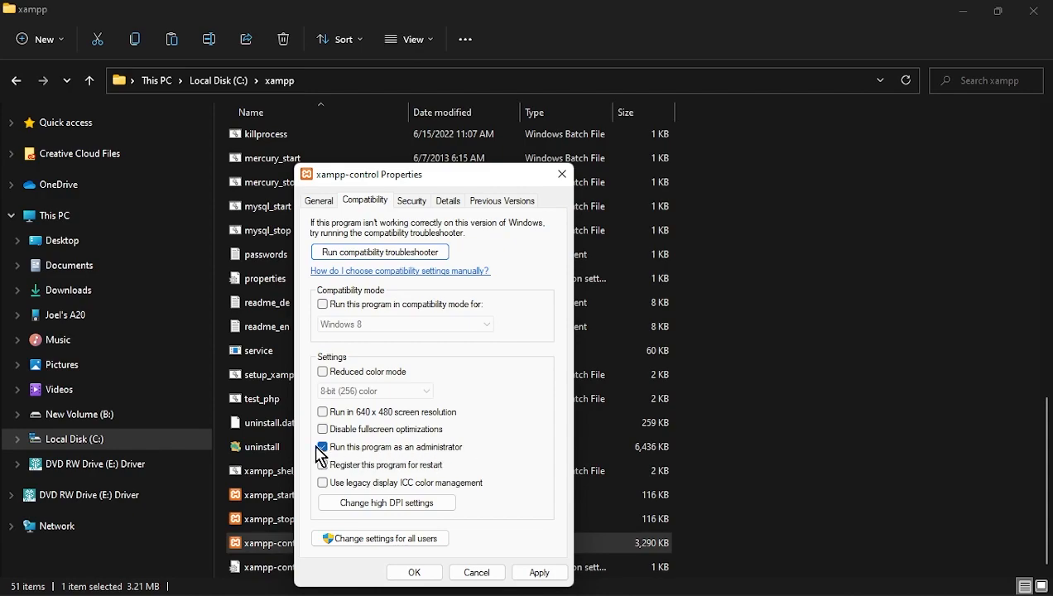
click(538, 573)
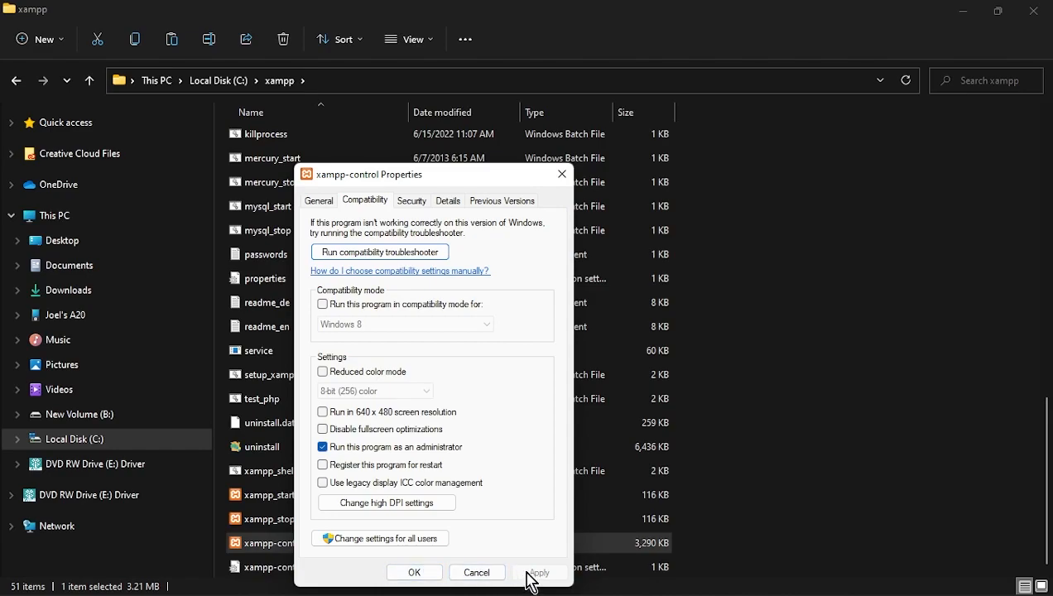
click(414, 572)
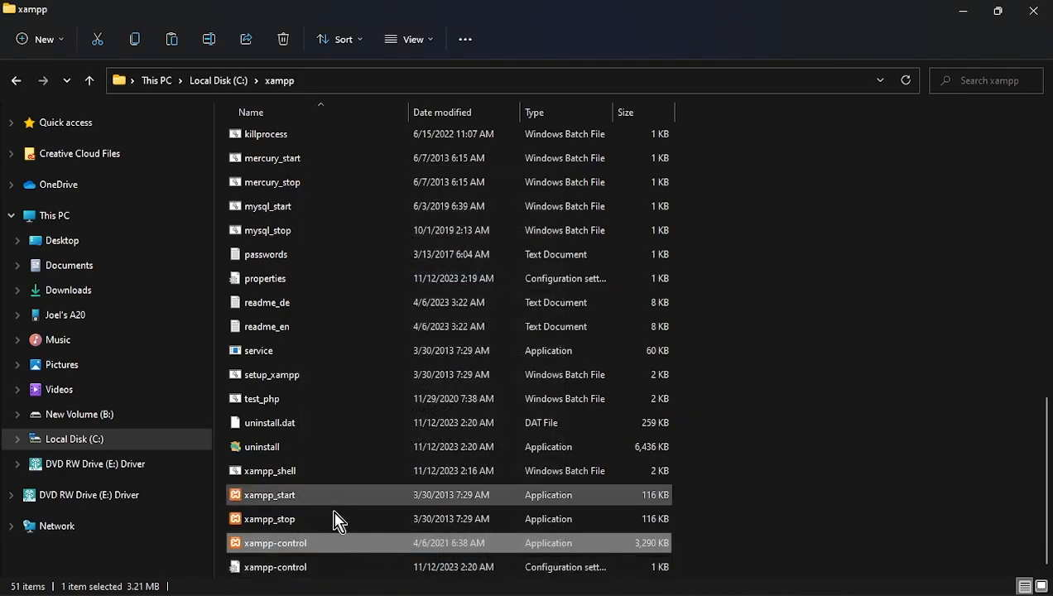
- Launch XAMPP Control Panel with admin rights and center it on screen
double_click(335, 550)
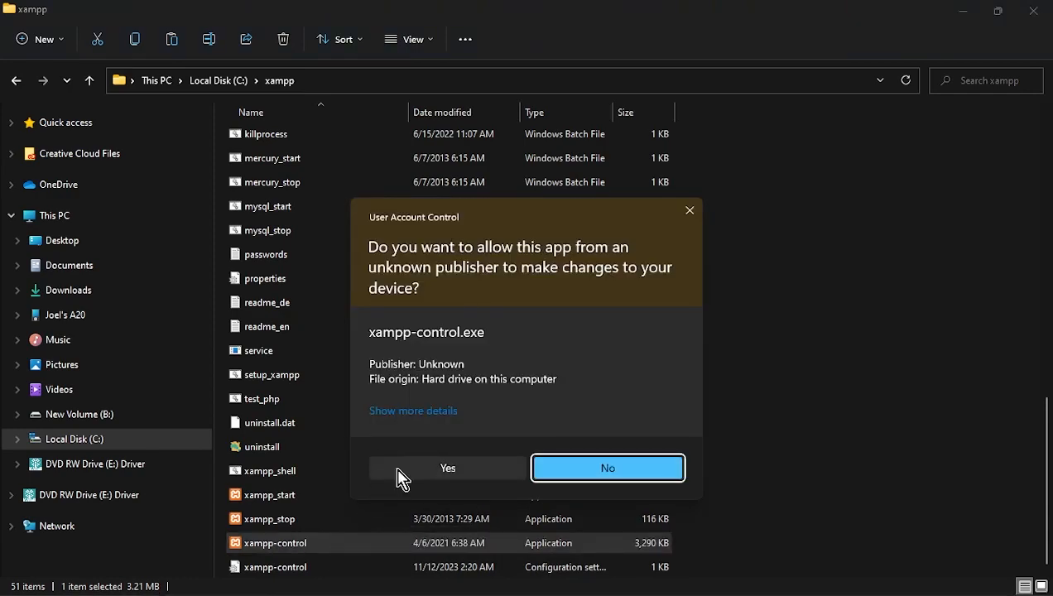
click(401, 471)
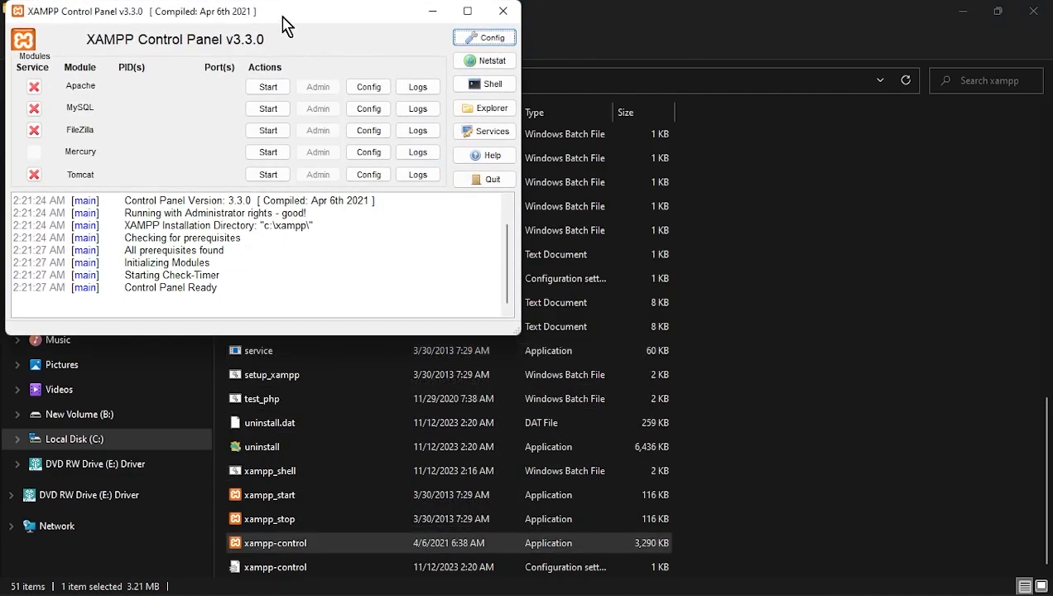
drag(282, 14, 592, 83)
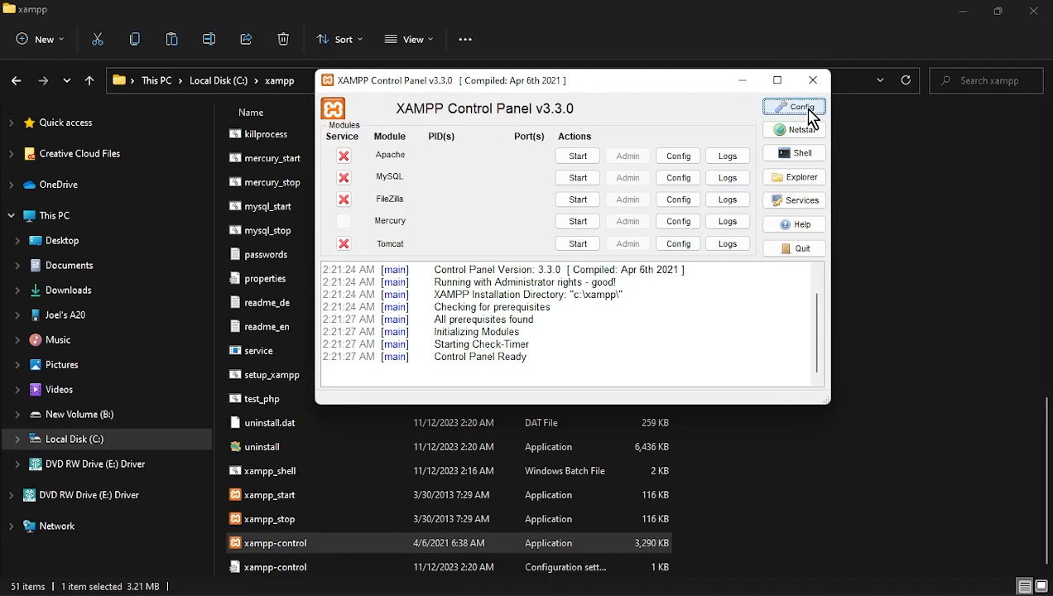
- Enable Apache and MySQL autostart in Config, save, and close the panel
click(796, 108)
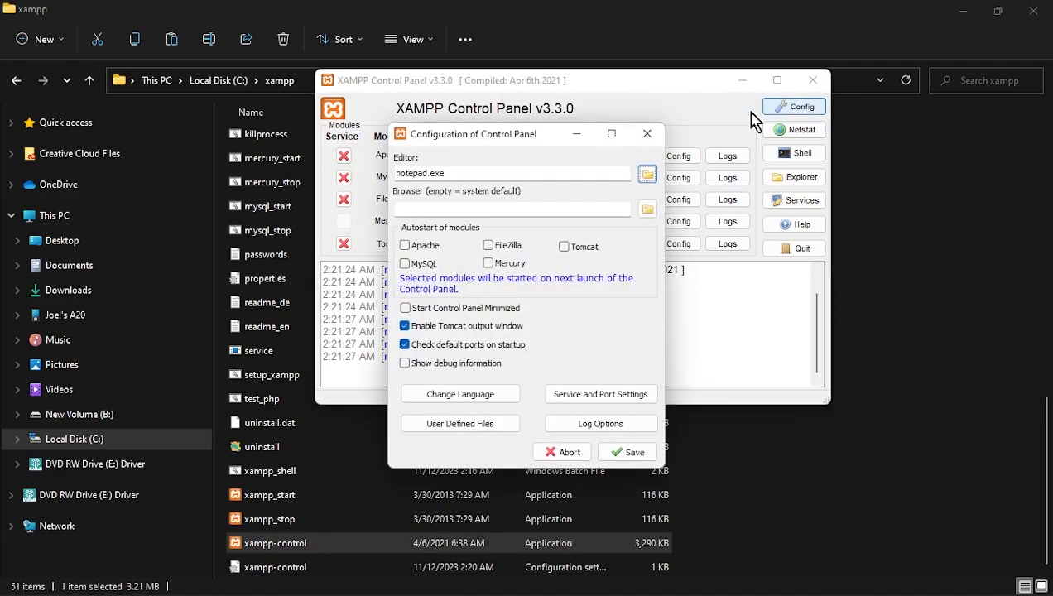
click(424, 249)
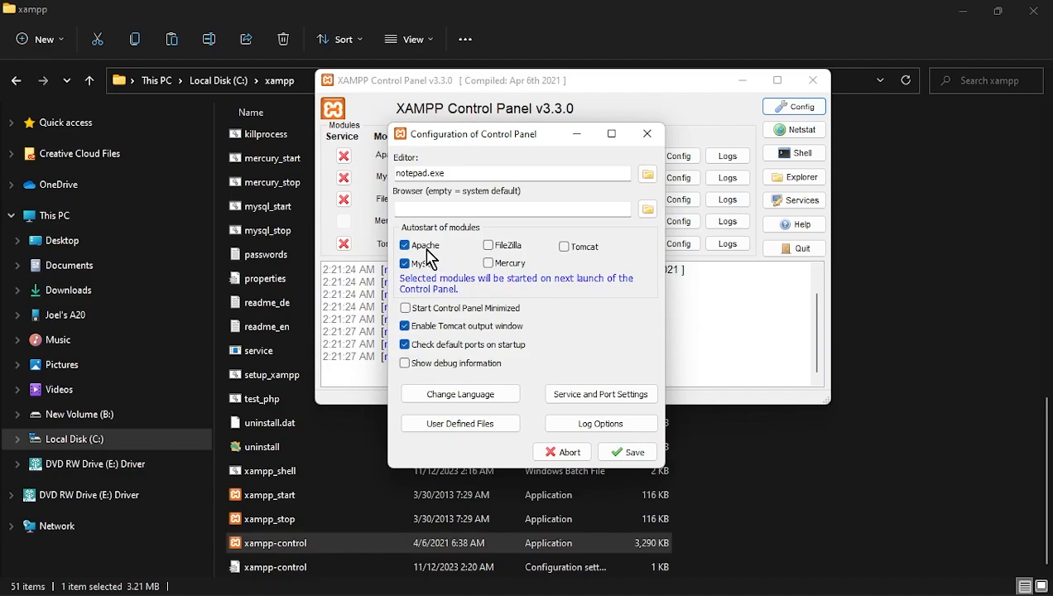
click(629, 454)
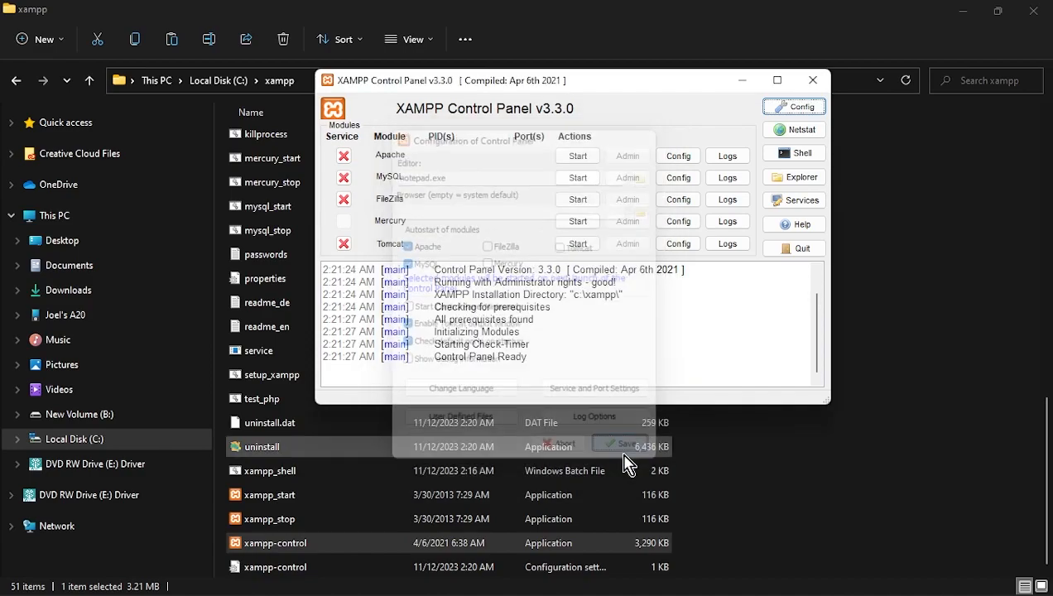
click(812, 80)
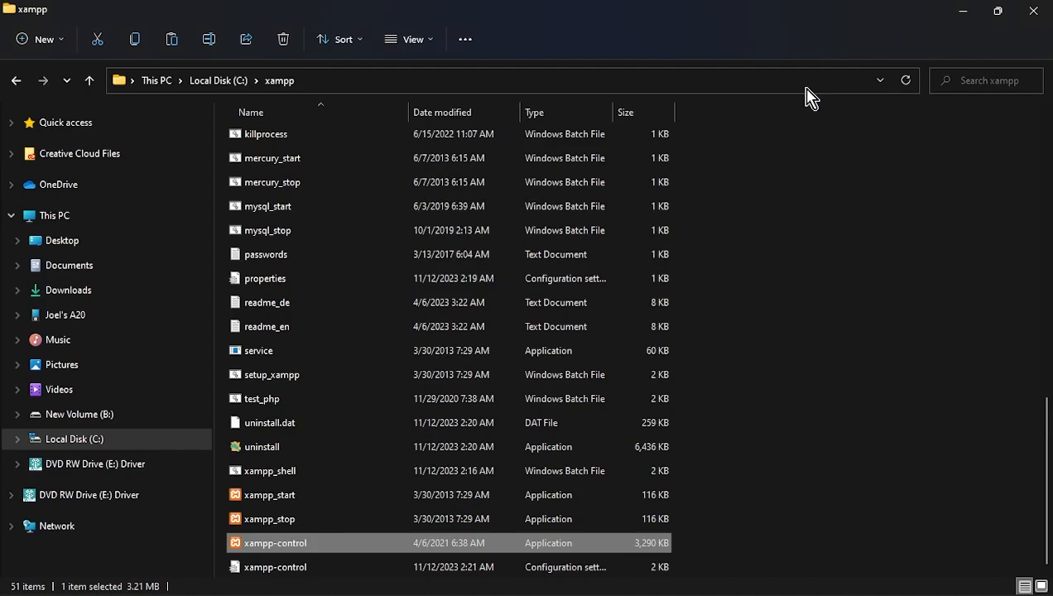
- Relaunch the control panel to confirm Apache (80, 443) and MySQL (3306) autostart, then close everything
double_click(293, 542)
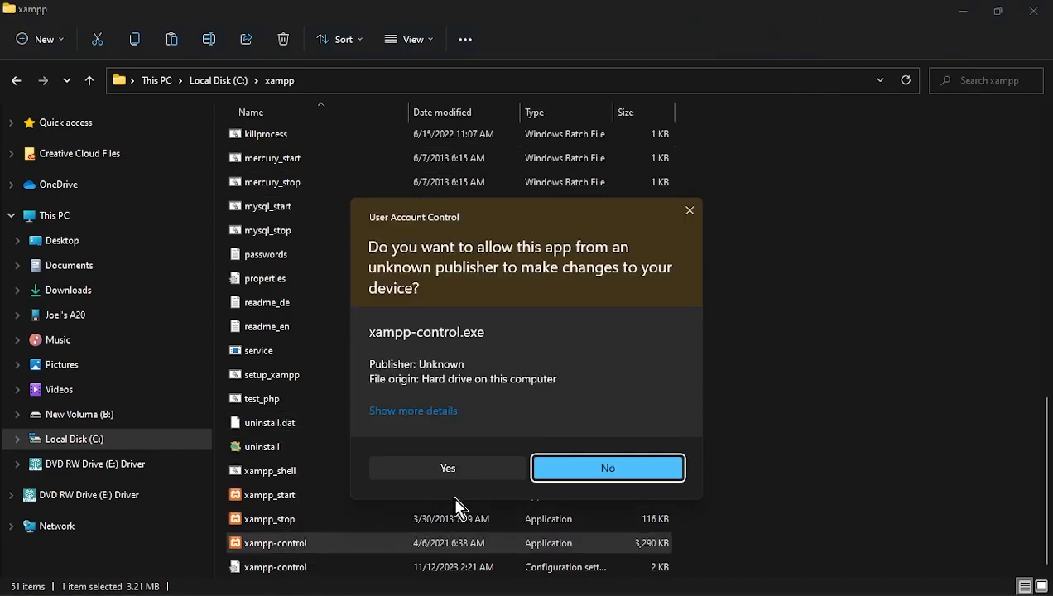
click(448, 468)
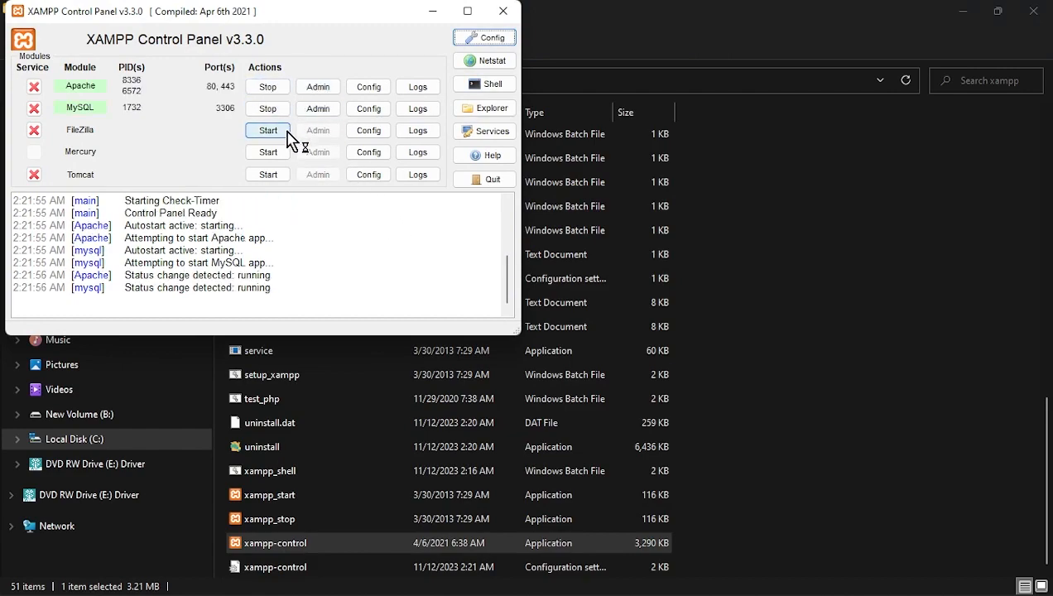
click(500, 13)
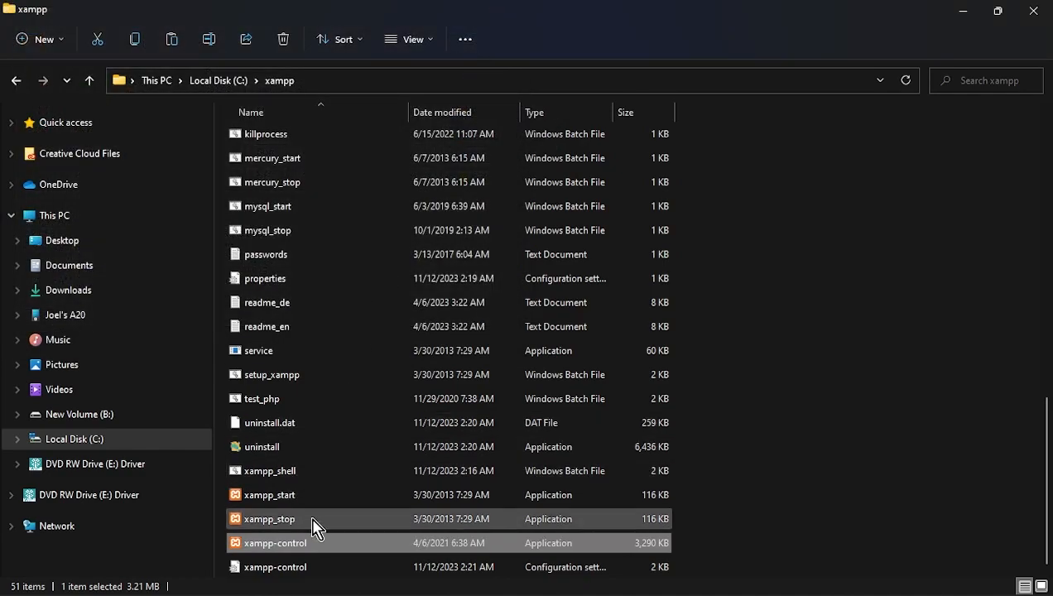
click(1035, 15)
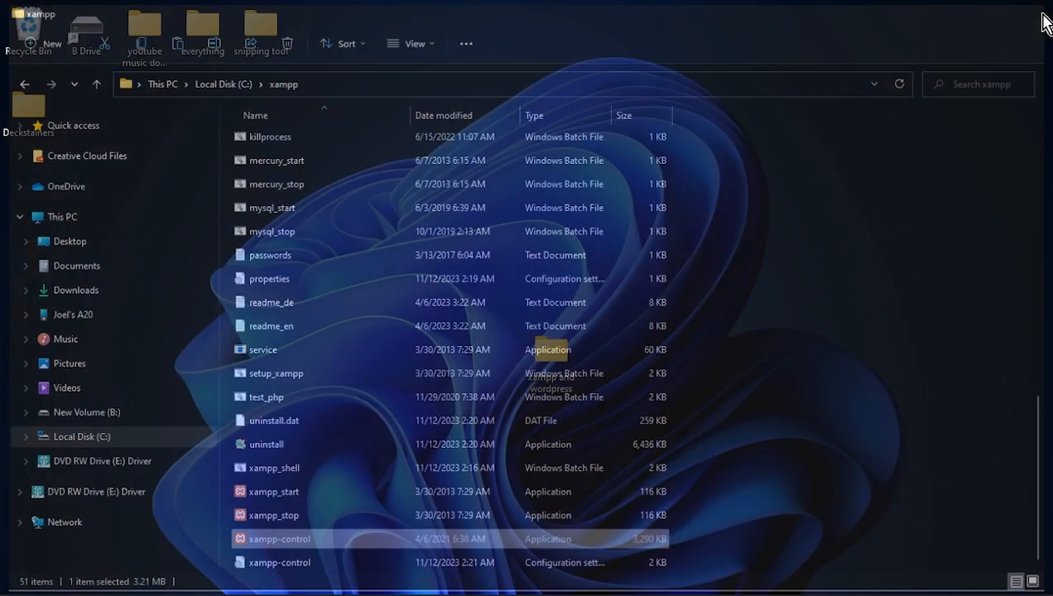
- Load localhost in Firefox to check the XAMPP dashboard, then close the browser
mouse_move(414, 589)
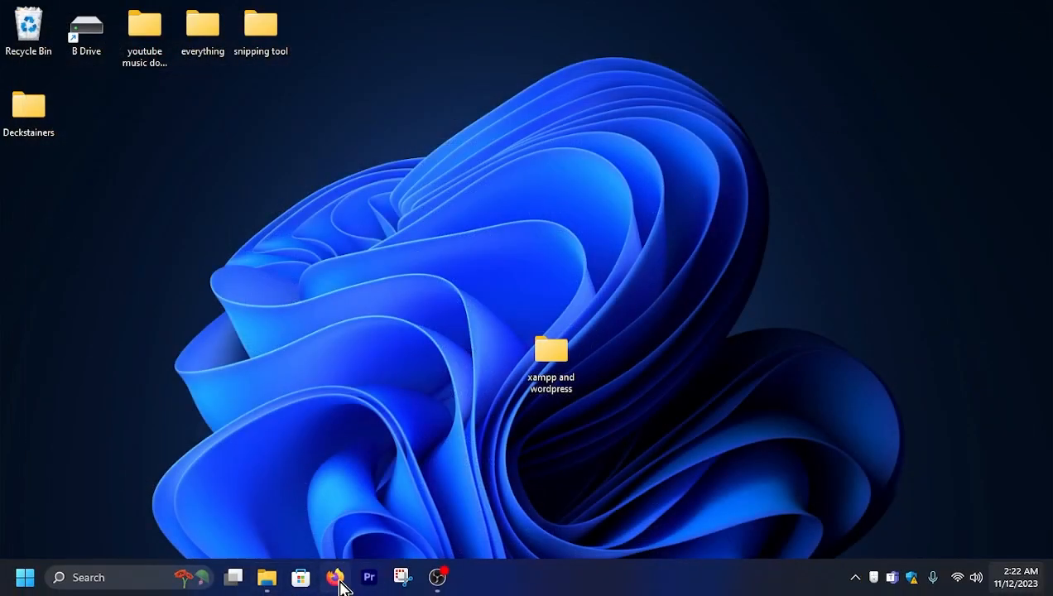
click(337, 580)
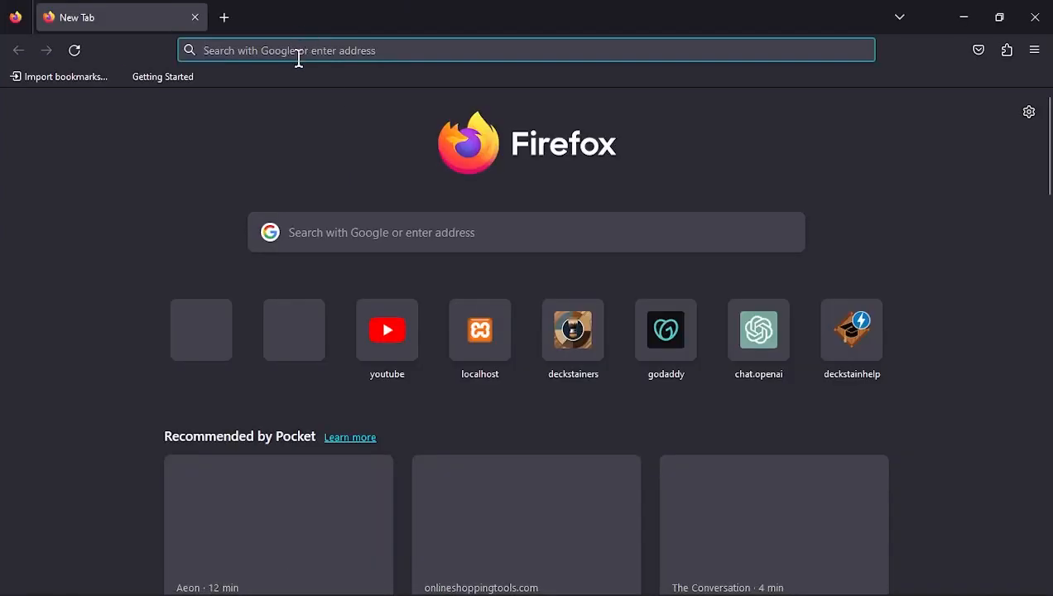
click(299, 51)
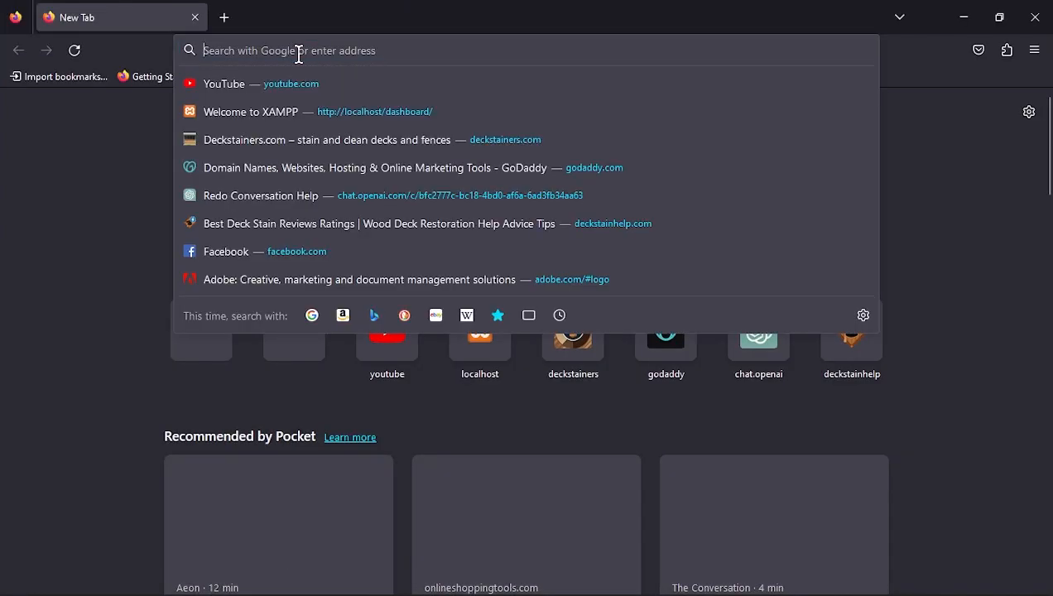
text(local)
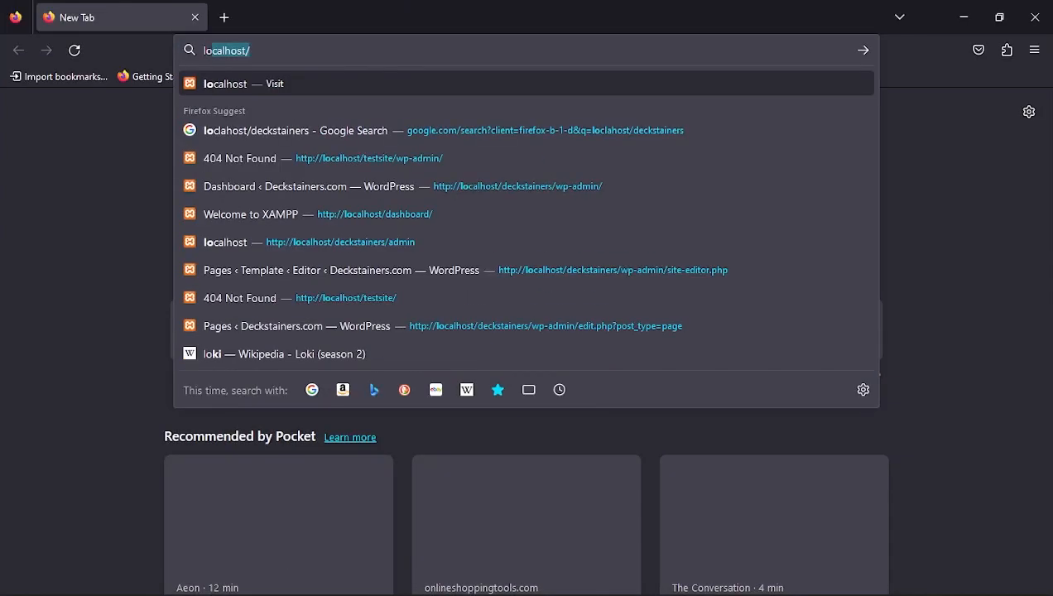
text(host)
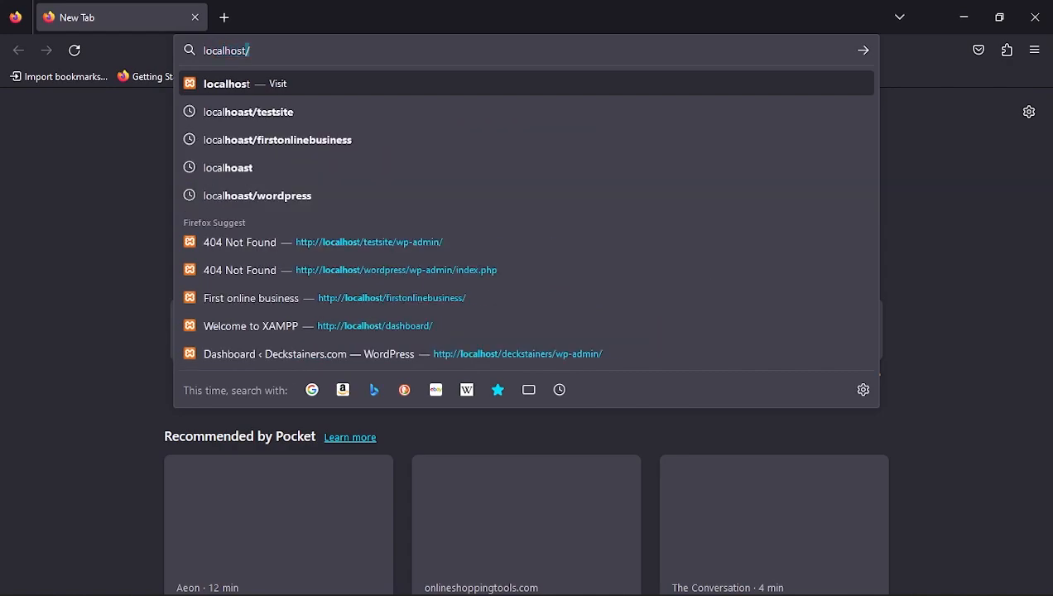
key(Return)
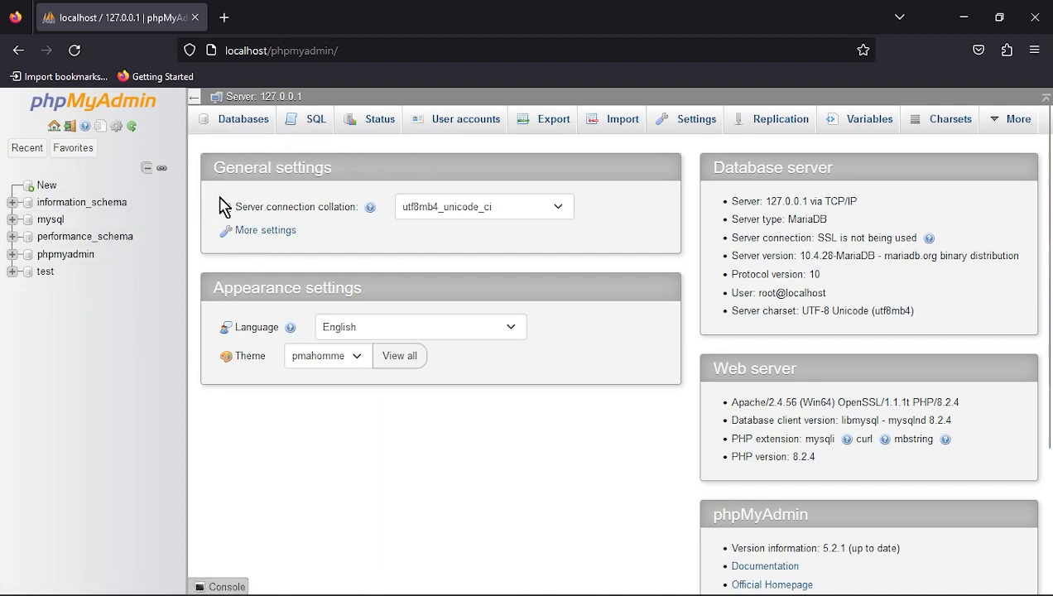
click(1034, 17)
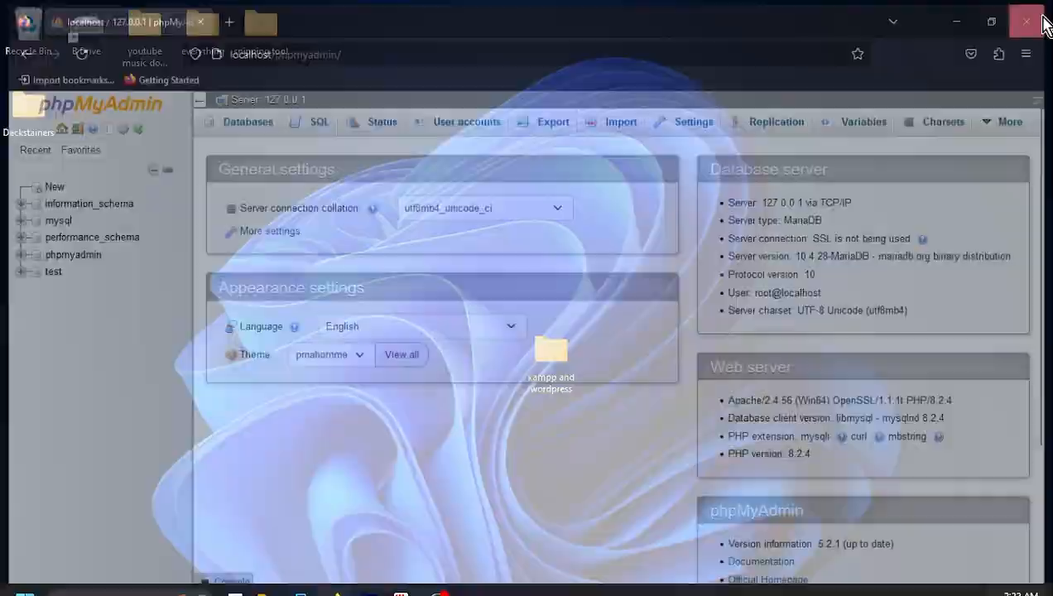
- Copy the wordpress-6.4.1 folder from 'xampp and wordpress' and go to C:\xampp\htdocs
double_click(554, 360)
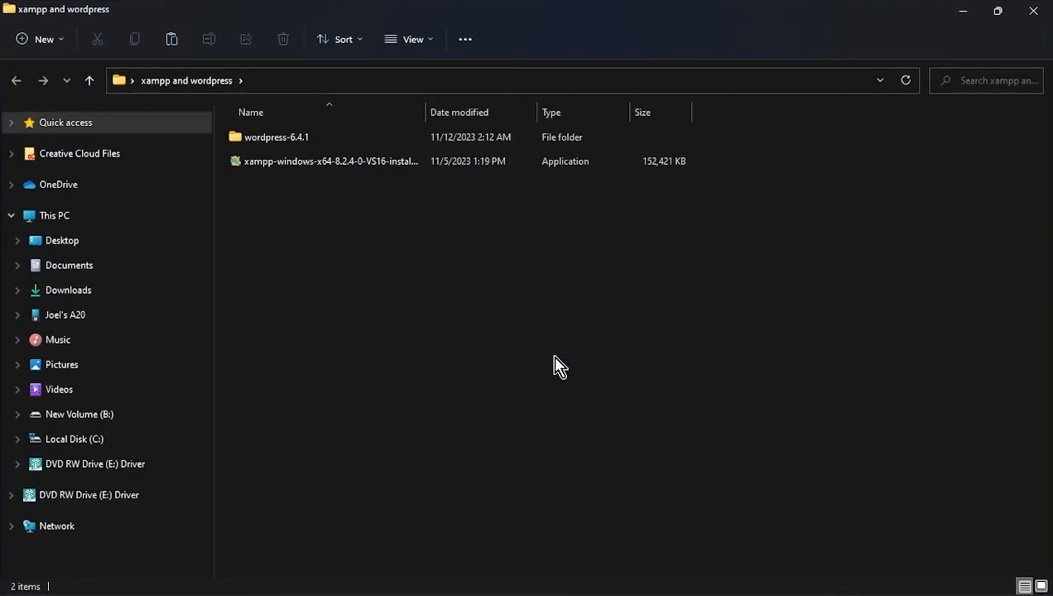
right_click(279, 151)
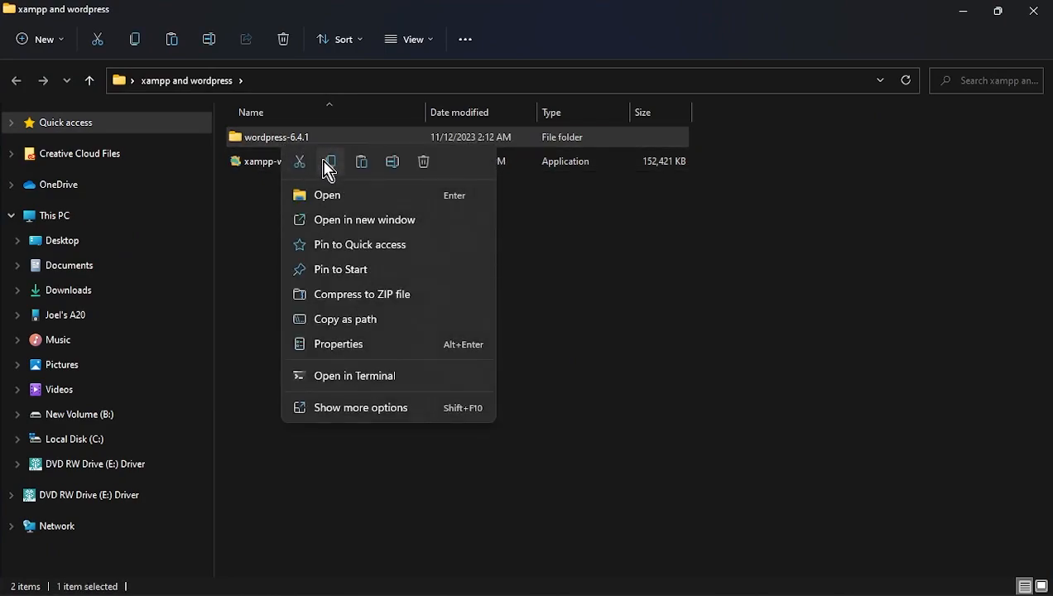
click(328, 167)
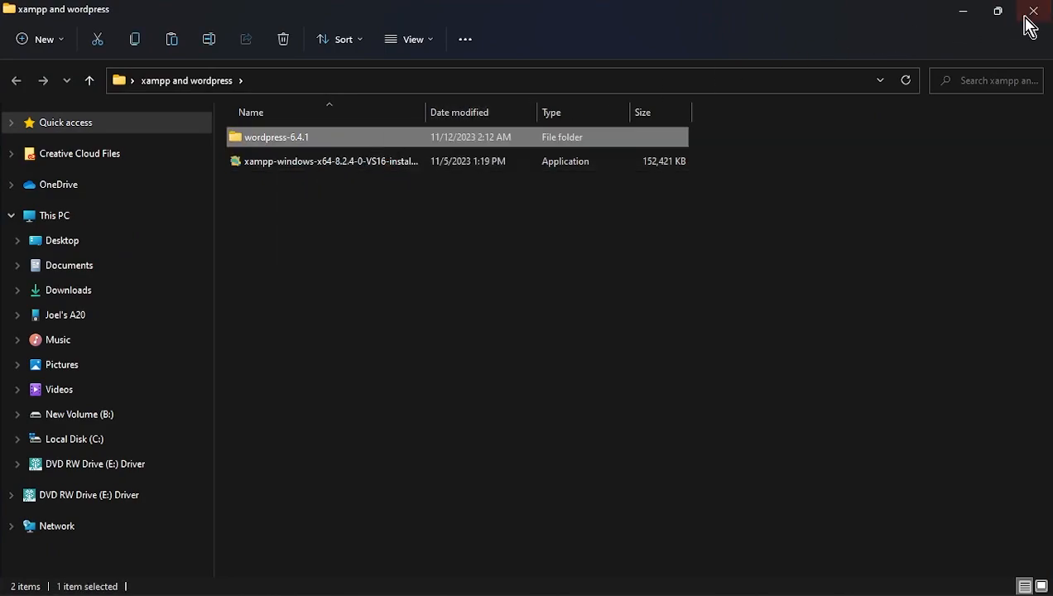
click(72, 440)
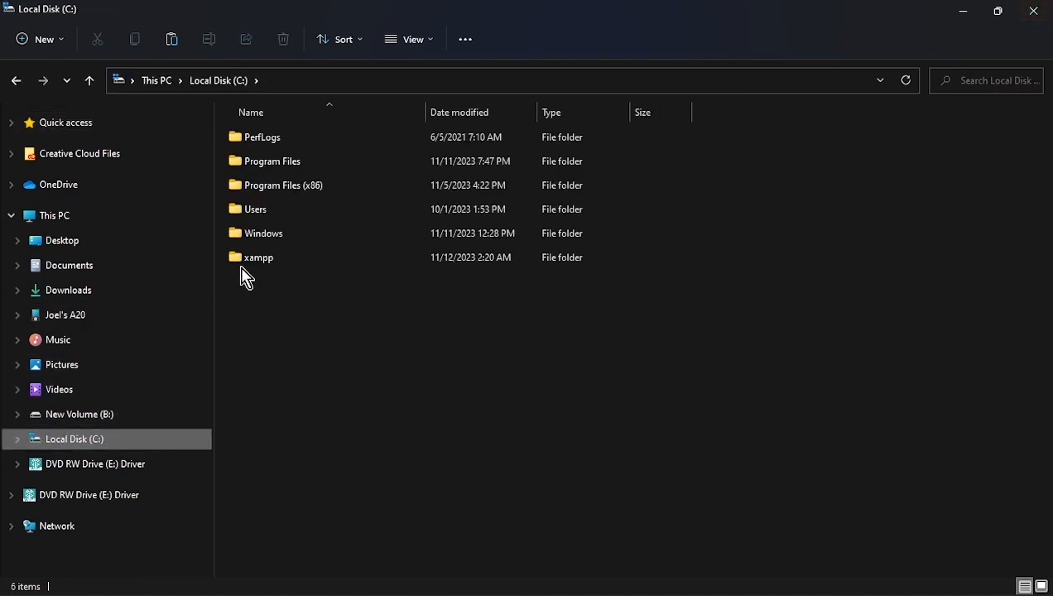
double_click(251, 263)
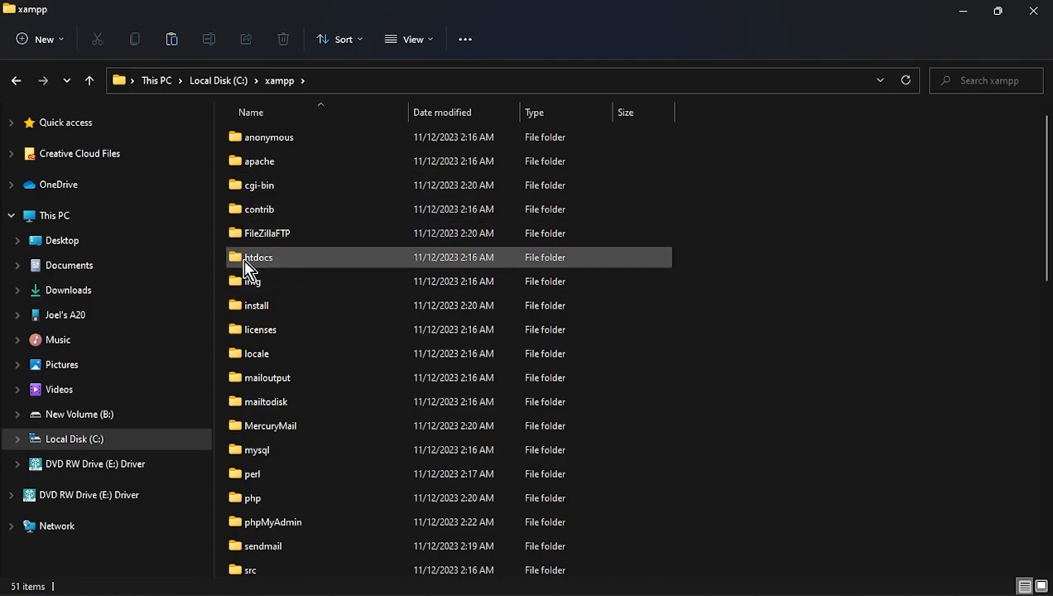
double_click(281, 260)
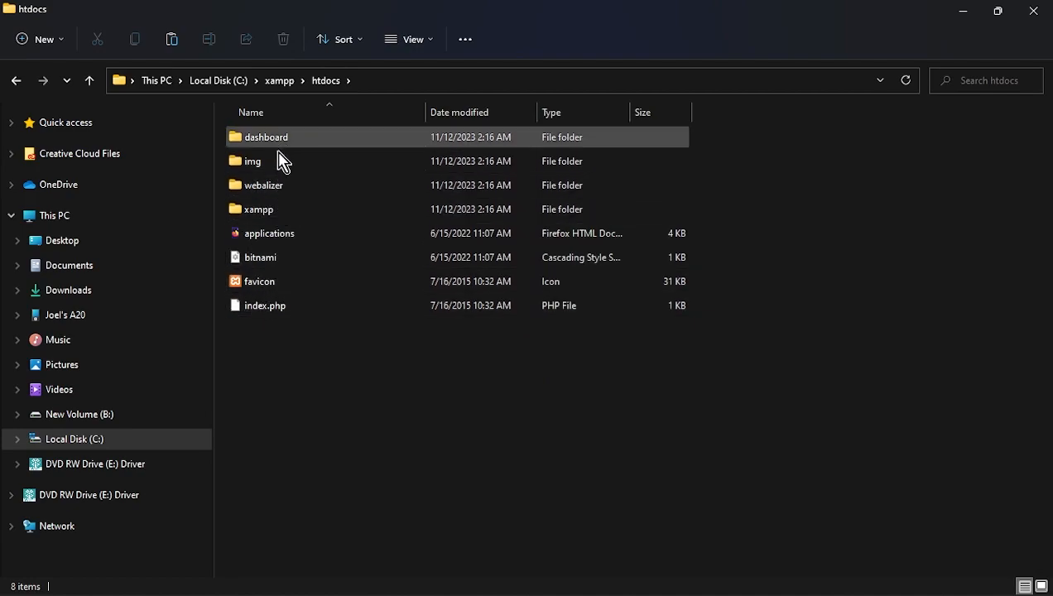
- Paste wordpress-6.4.1 into htdocs, then copy its inner wordpress folder into htdocs as well
right_click(265, 333)
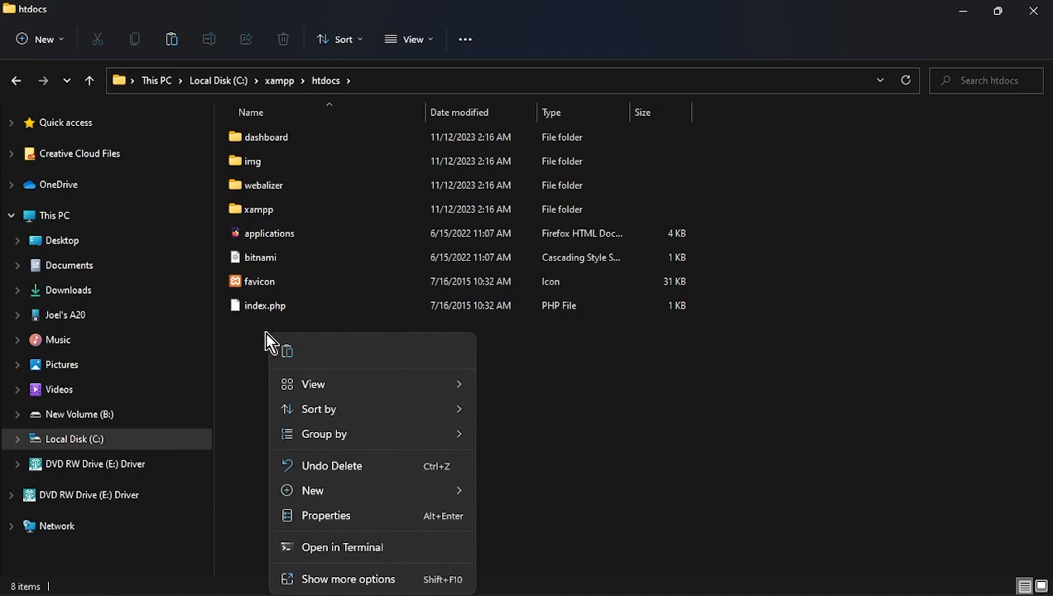
click(288, 343)
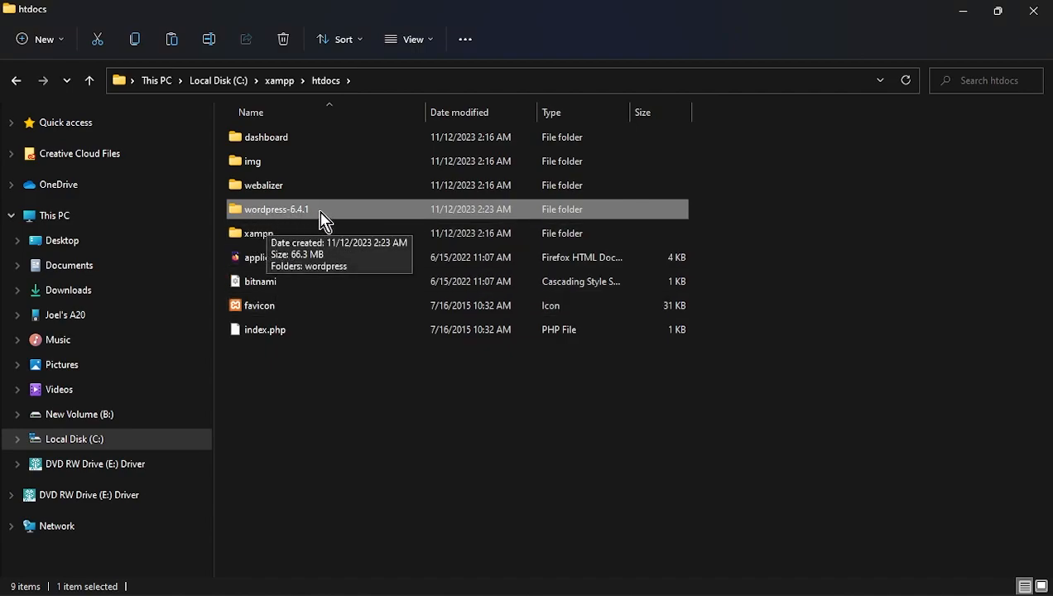
double_click(267, 217)
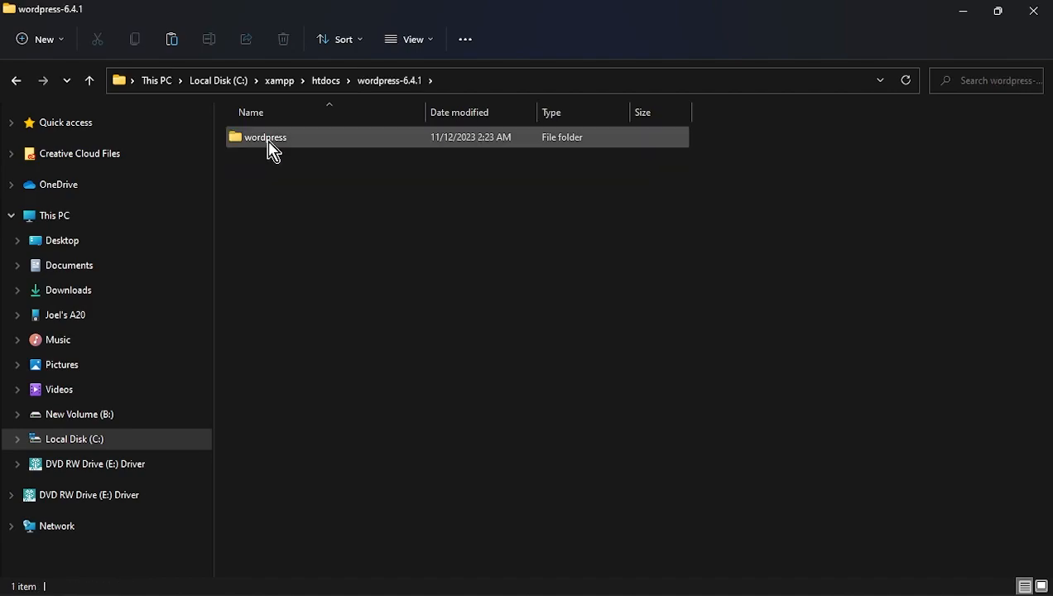
right_click(271, 145)
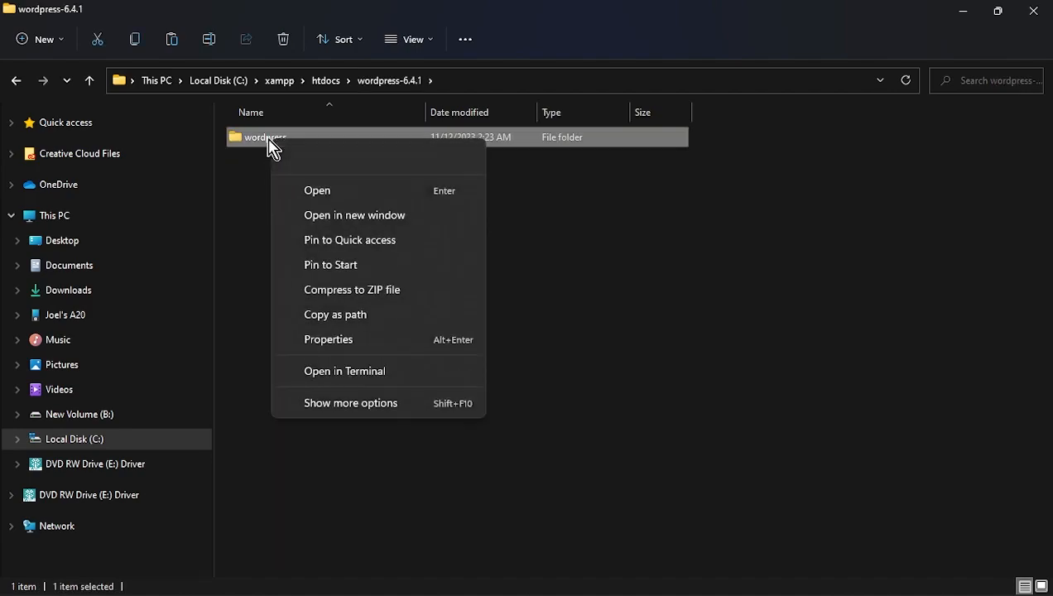
click(317, 161)
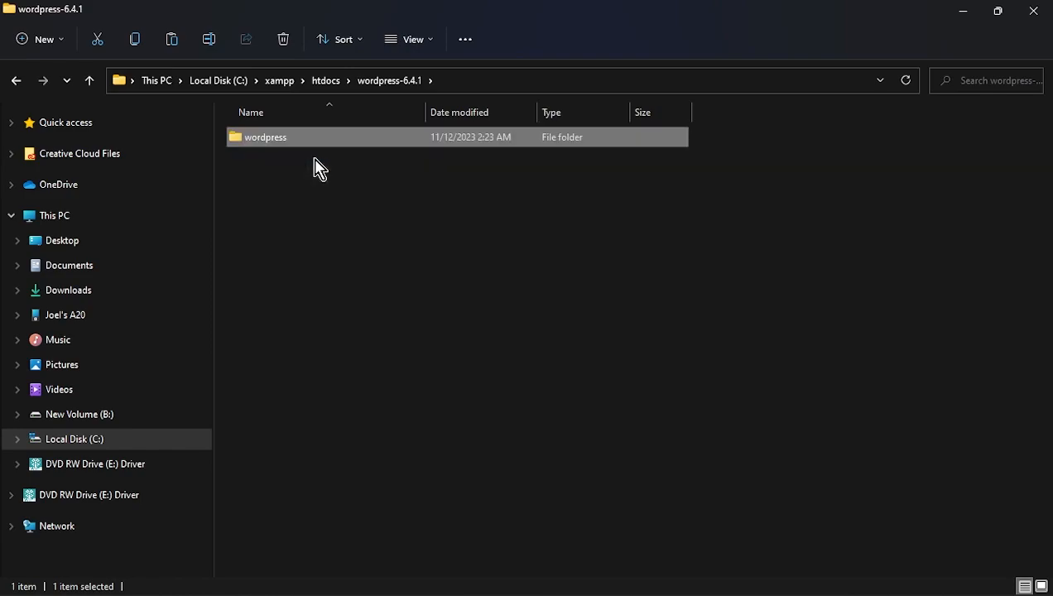
click(90, 82)
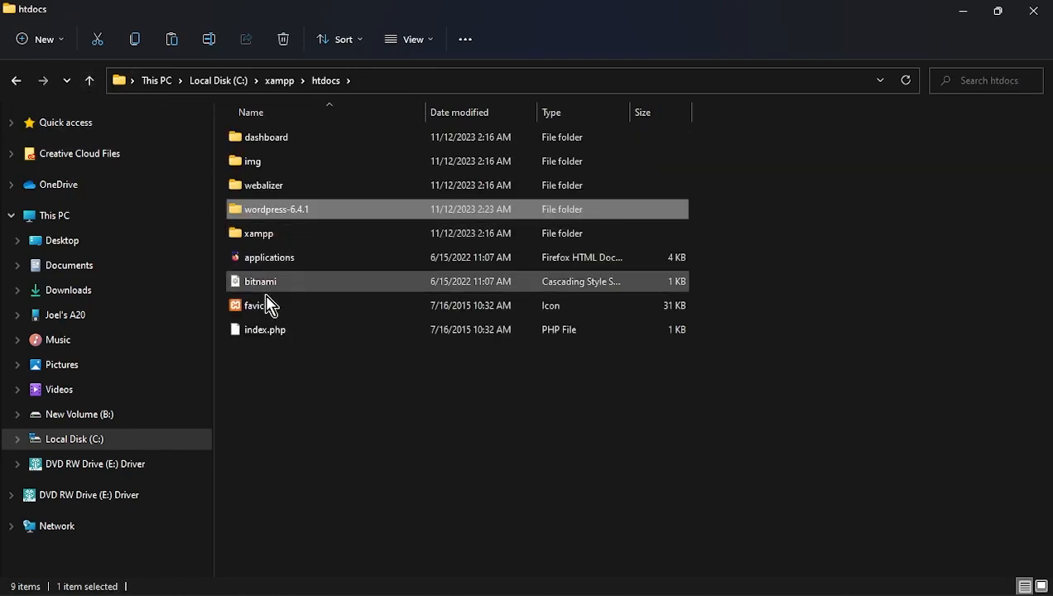
right_click(273, 369)
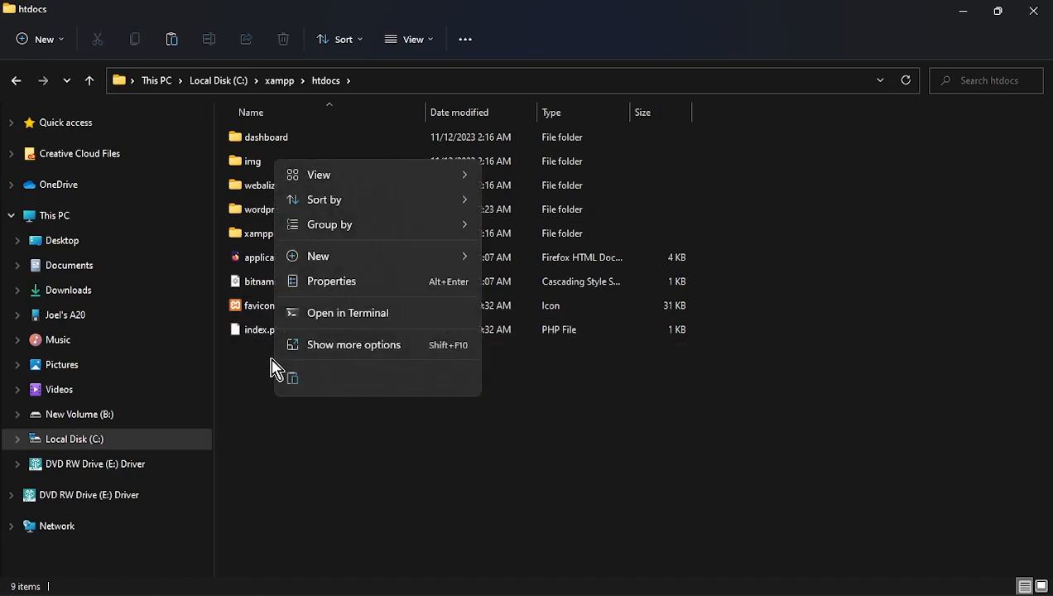
click(299, 378)
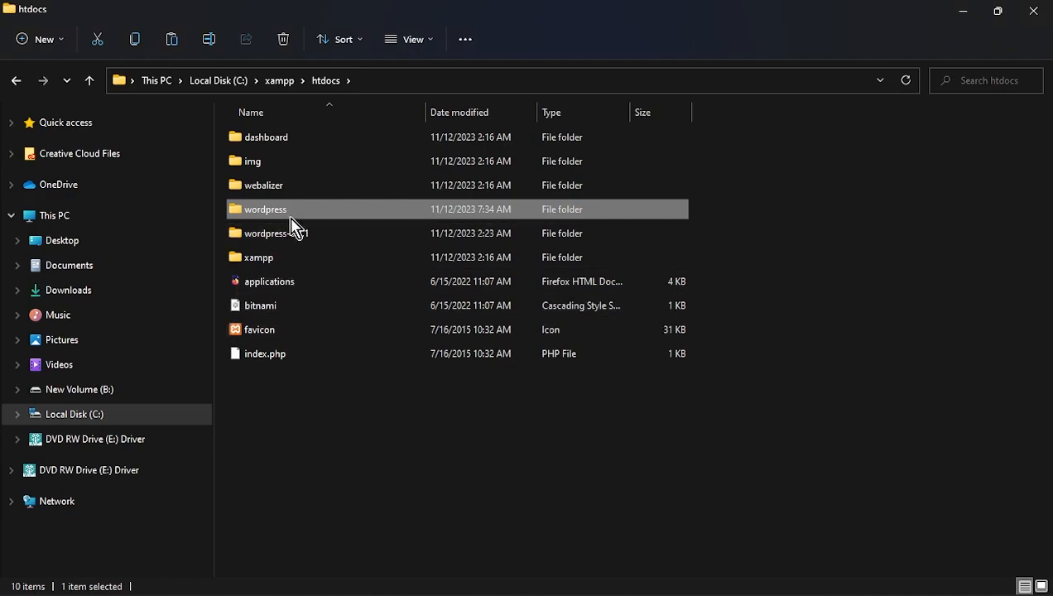
- Rename the copied wordpress folder in htdocs to firstonlinebusiness and close File Explorer
right_click(296, 216)
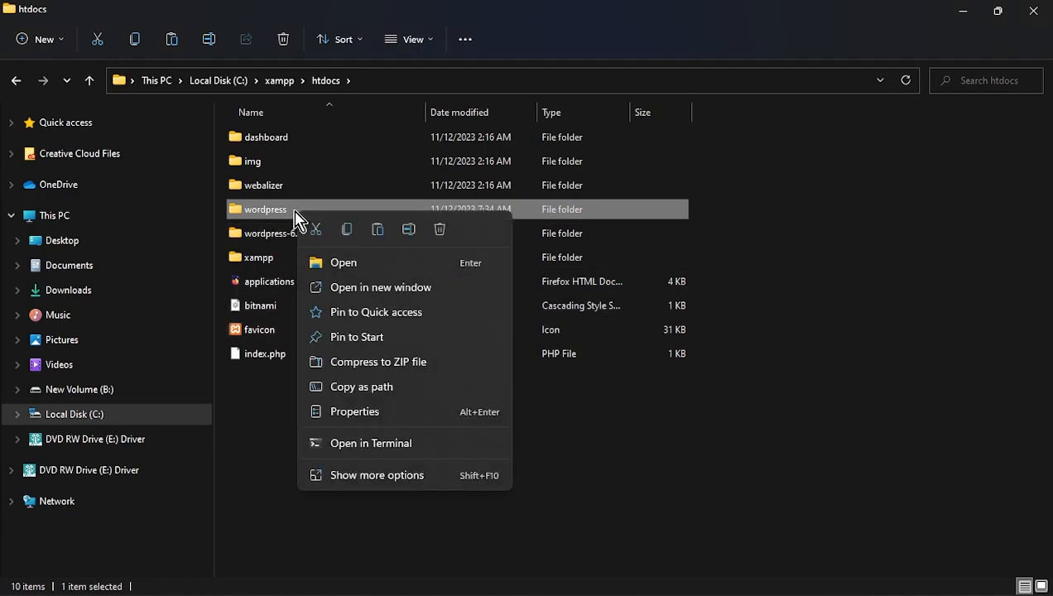
click(408, 230)
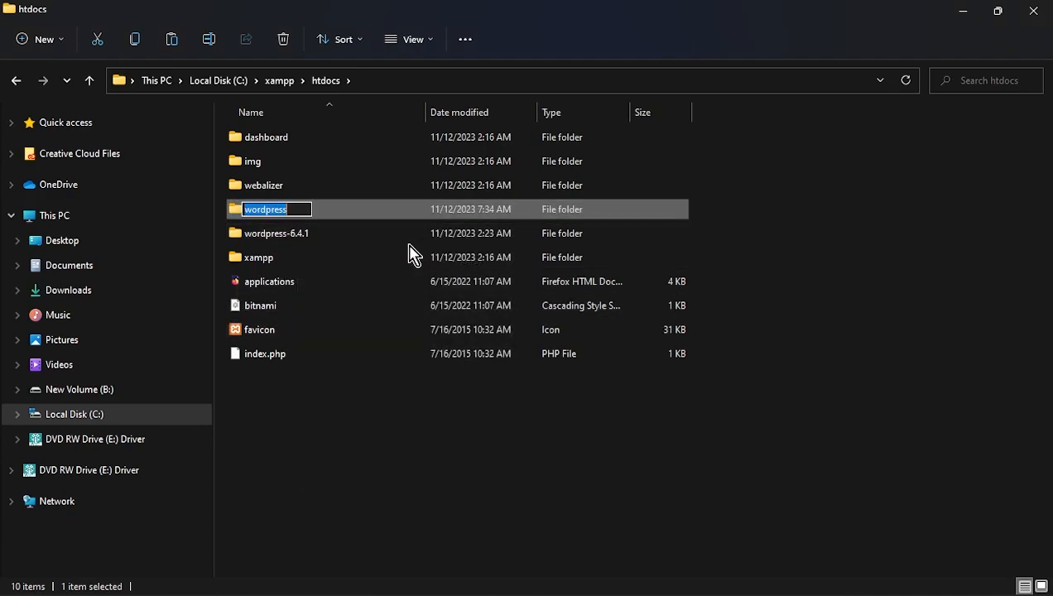
text(fi)
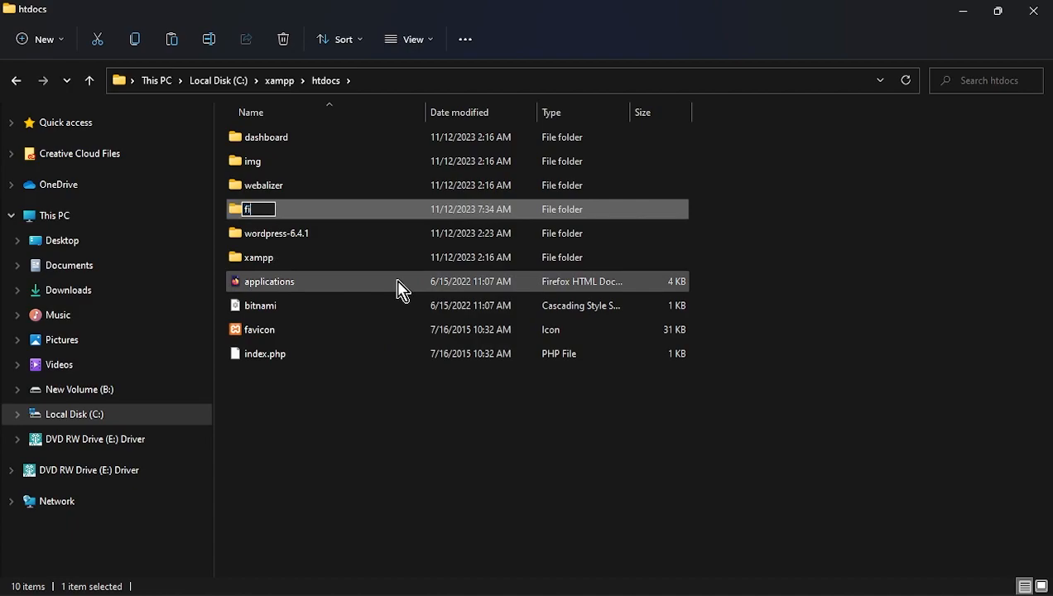
text(rstonlinebusiness)
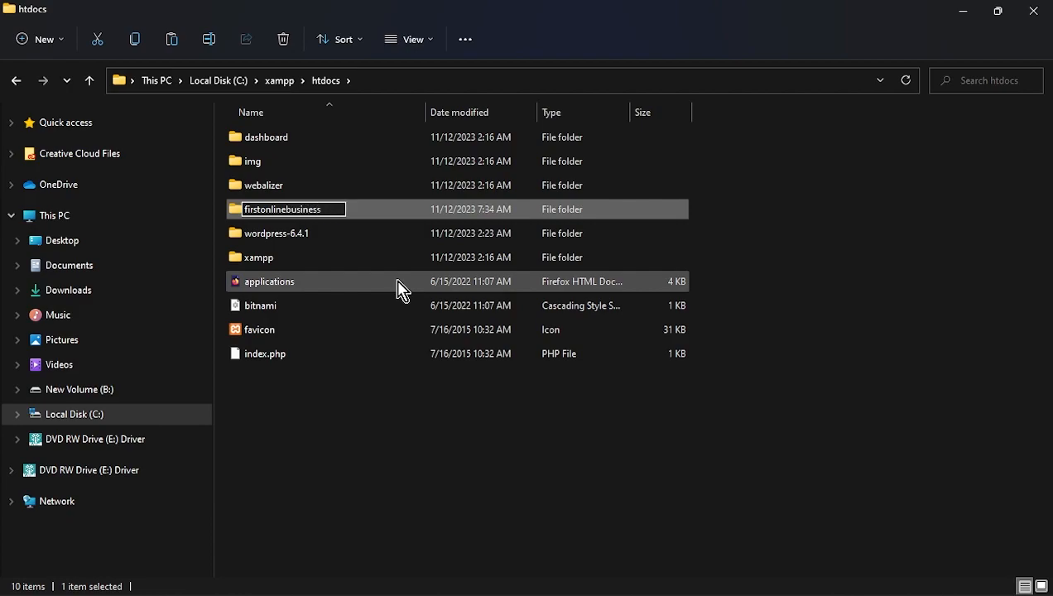
key(Return)
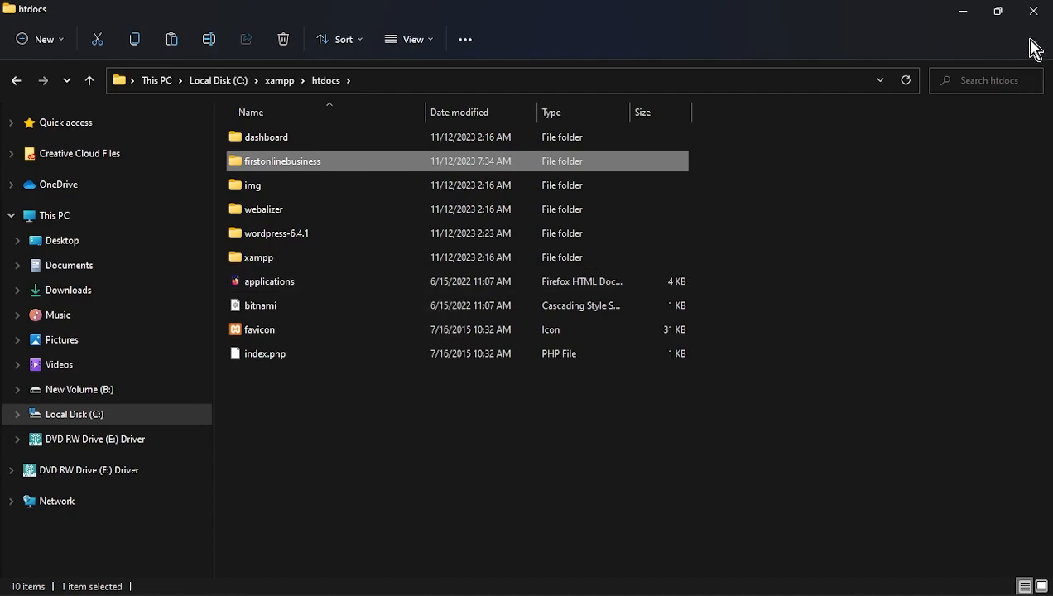
click(1034, 12)
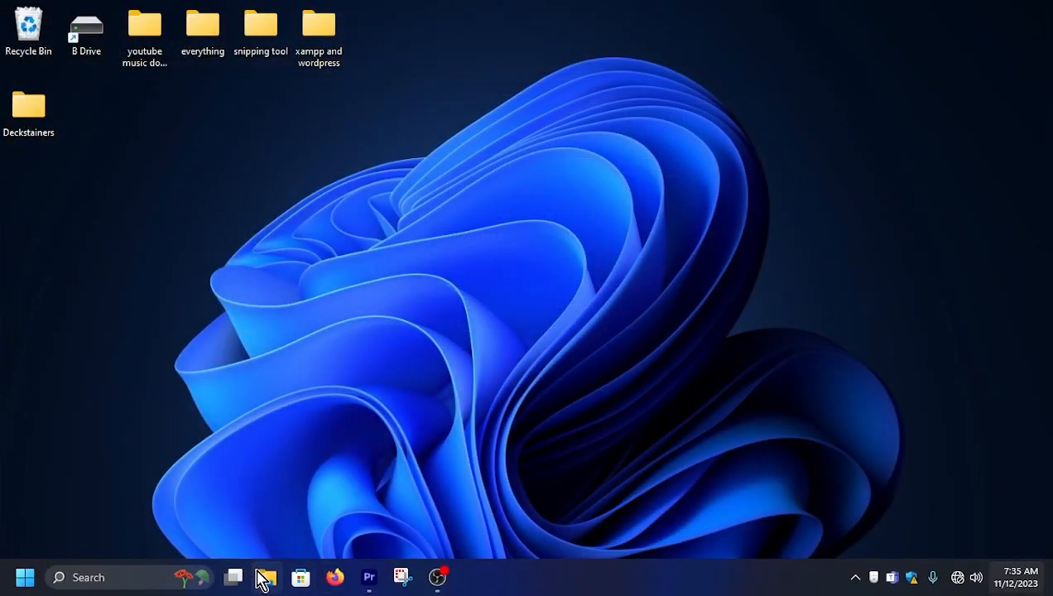
- Load localhost/ in Firefox and open phpMyAdmin from the XAMPP dashboard
click(334, 578)
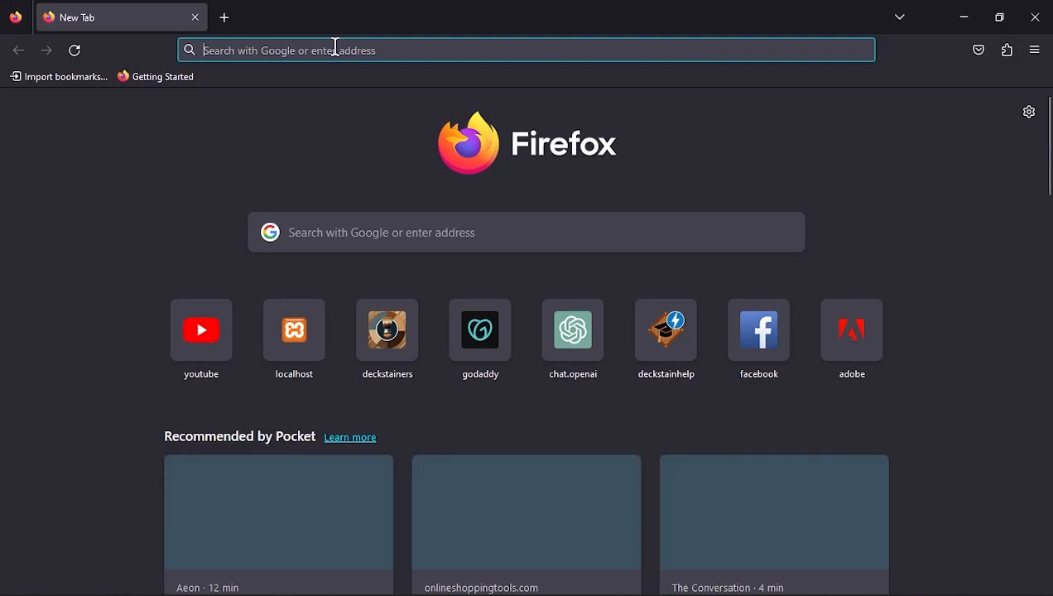
text(localh)
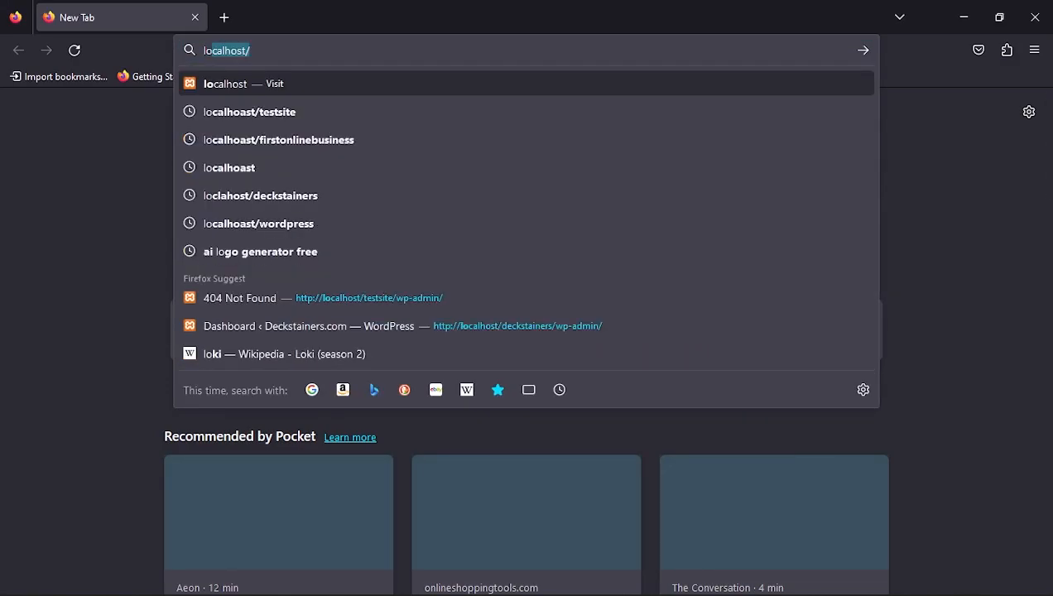
text(ost/)
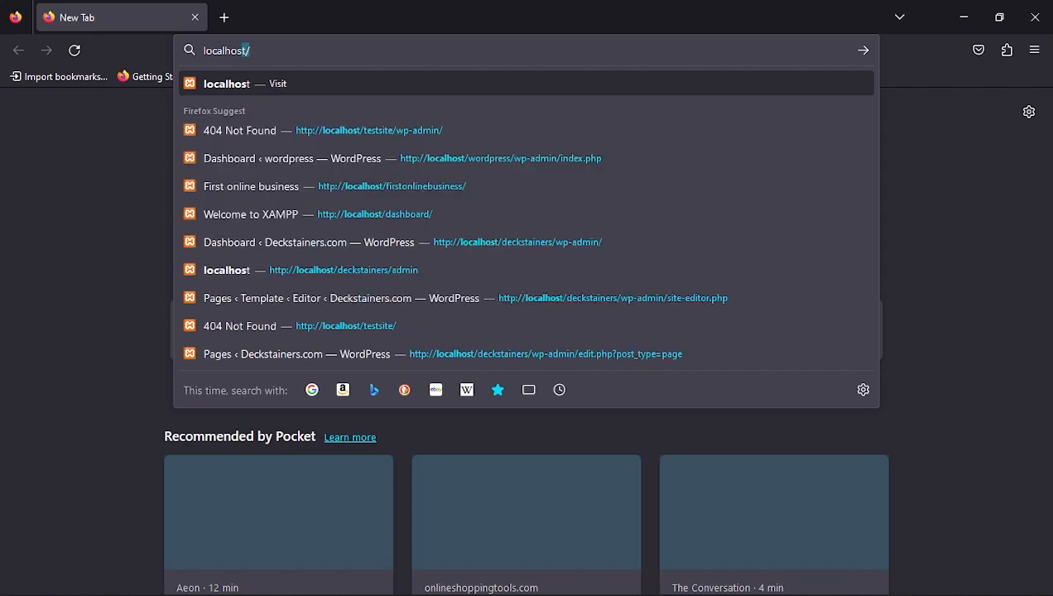
key(Return)
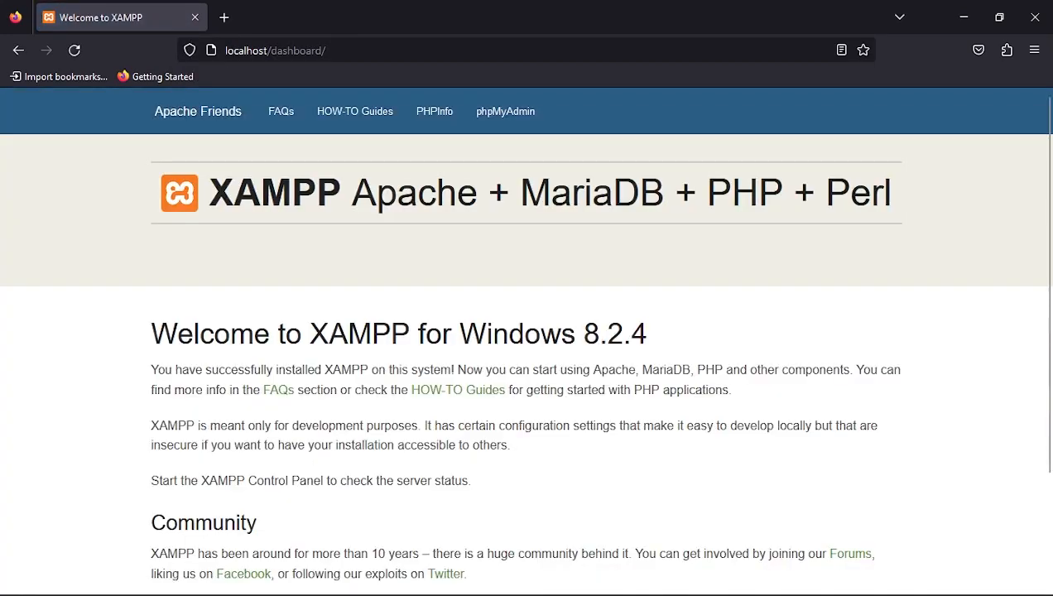
click(511, 123)
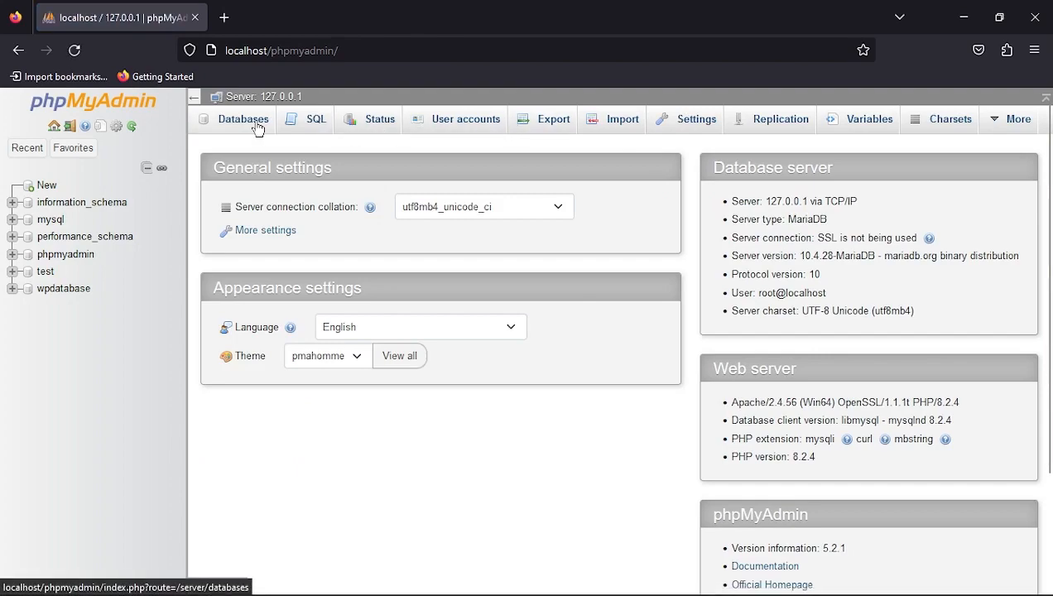
- Create an empty database named fobdatabase in phpMyAdmin, then start a blank browser tab
click(258, 128)
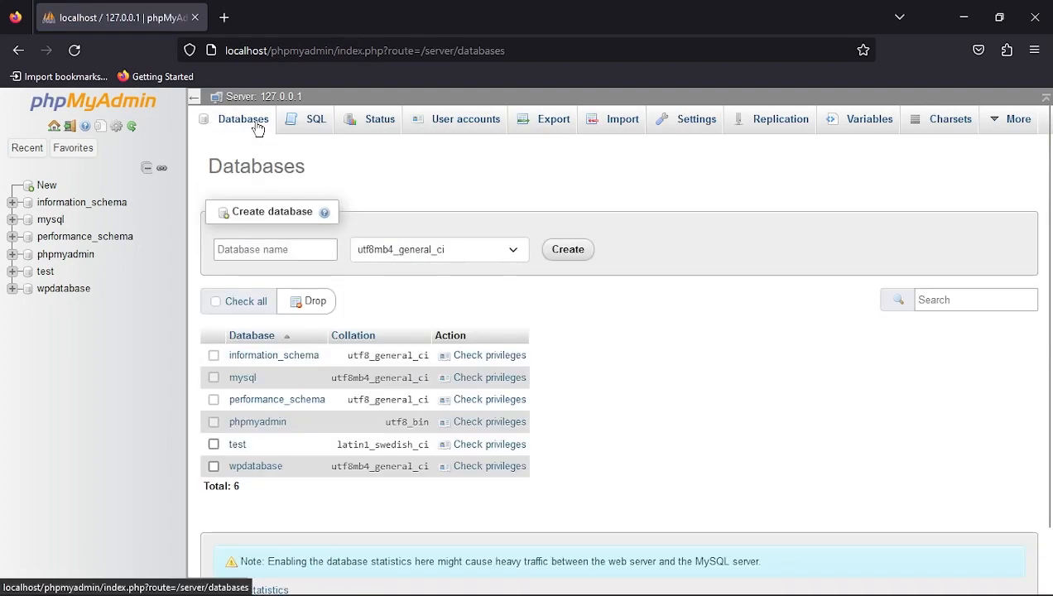
click(250, 250)
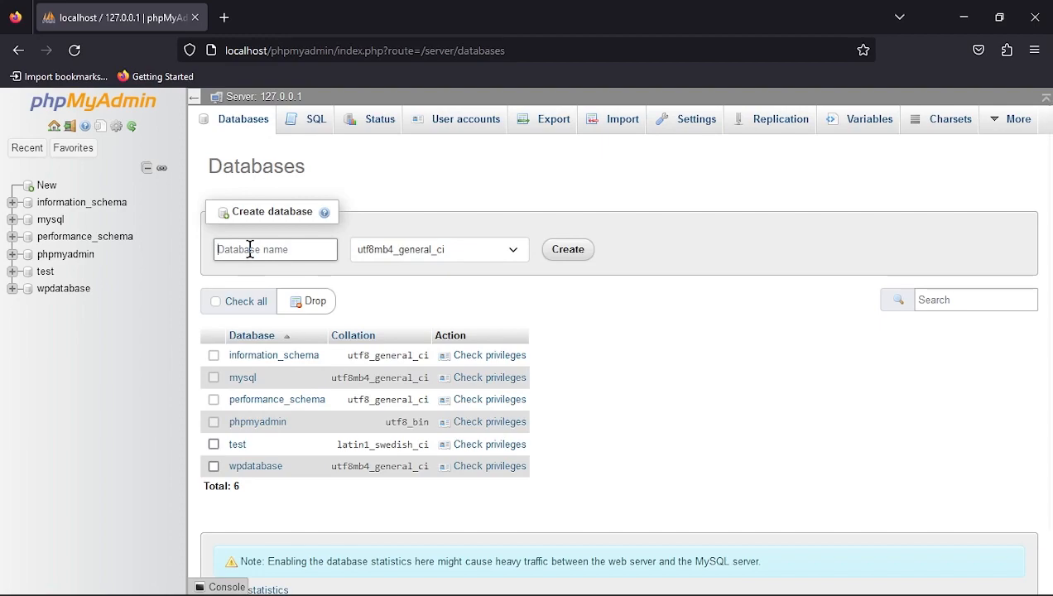
text(fo)
key(Return)
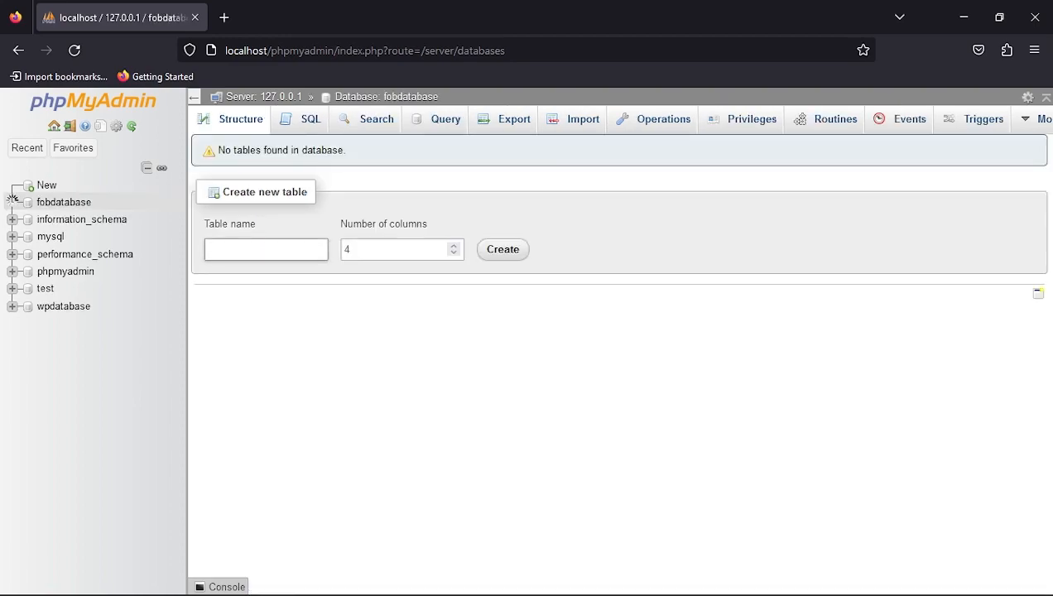
click(225, 19)
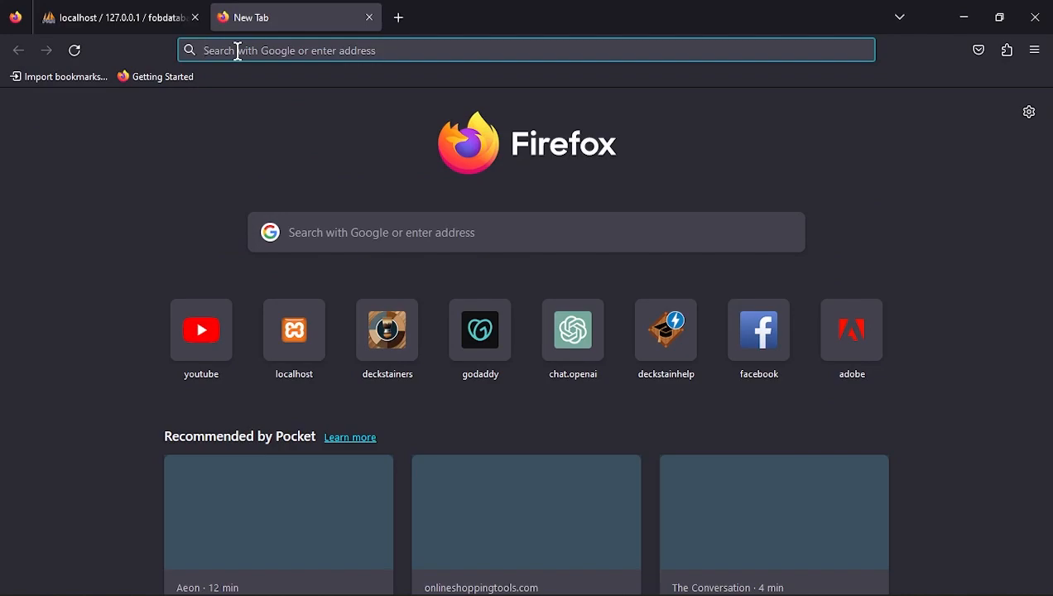
- Go to localhost/firstonlinebusiness to reach the WordPress setup welcome page
text(lo)
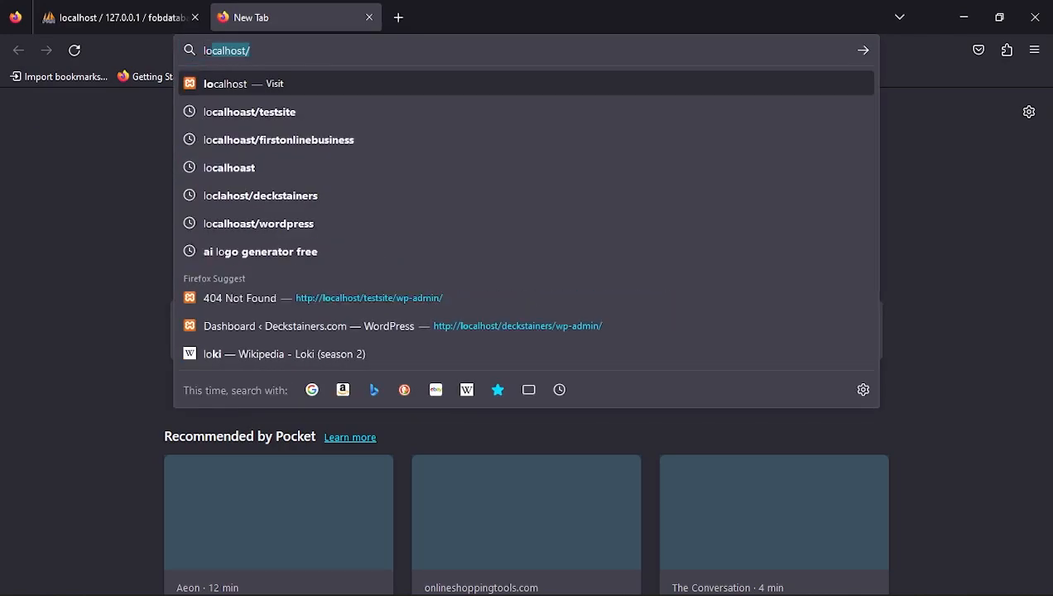
text(colho)
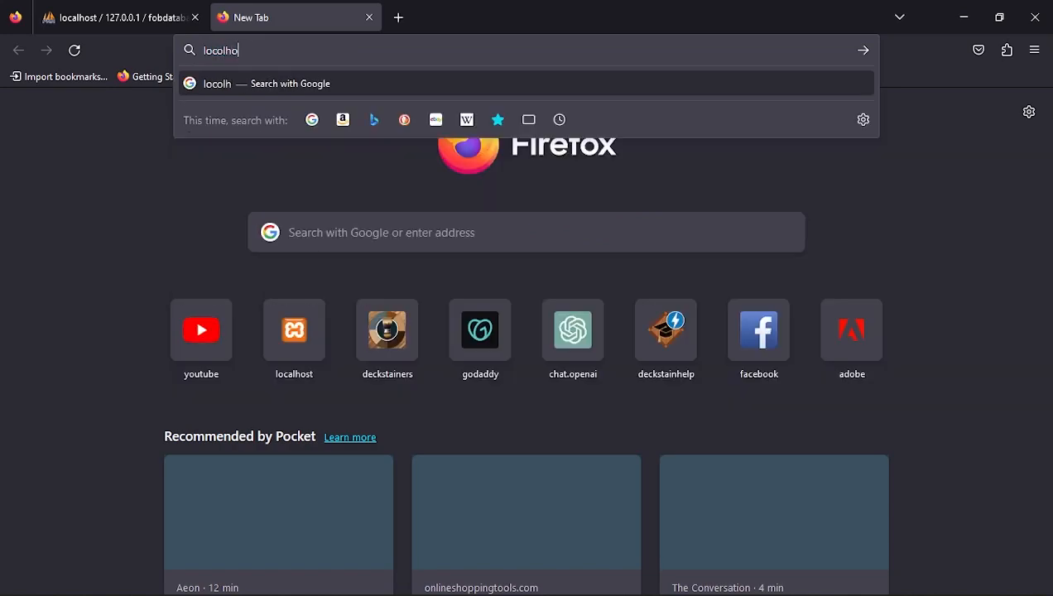
key(BackSpace)
key(BackSpace)
key(BackSpace)
text(a)
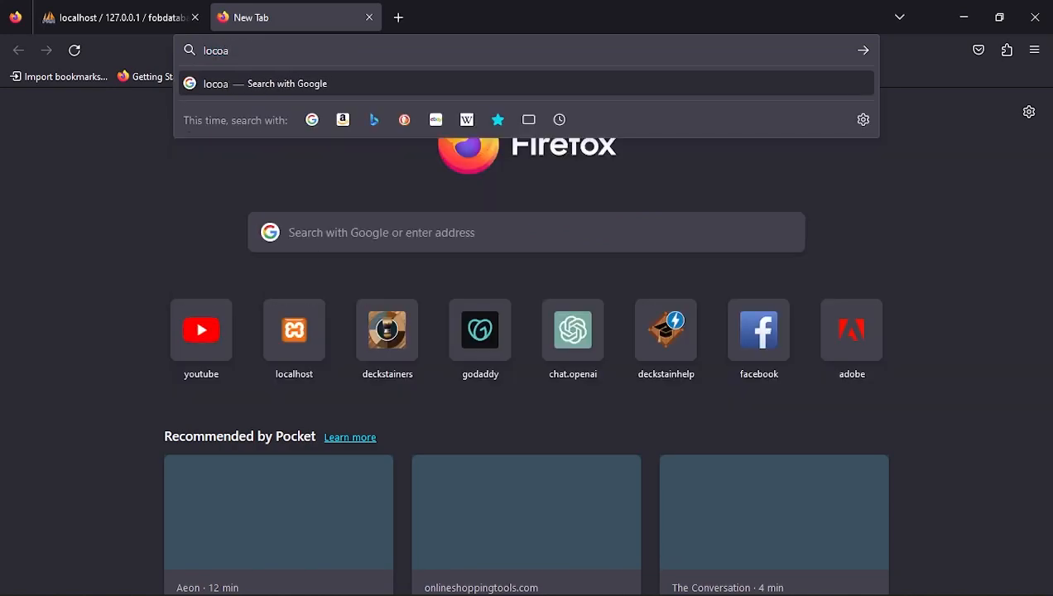
key(BackSpace)
text(al)
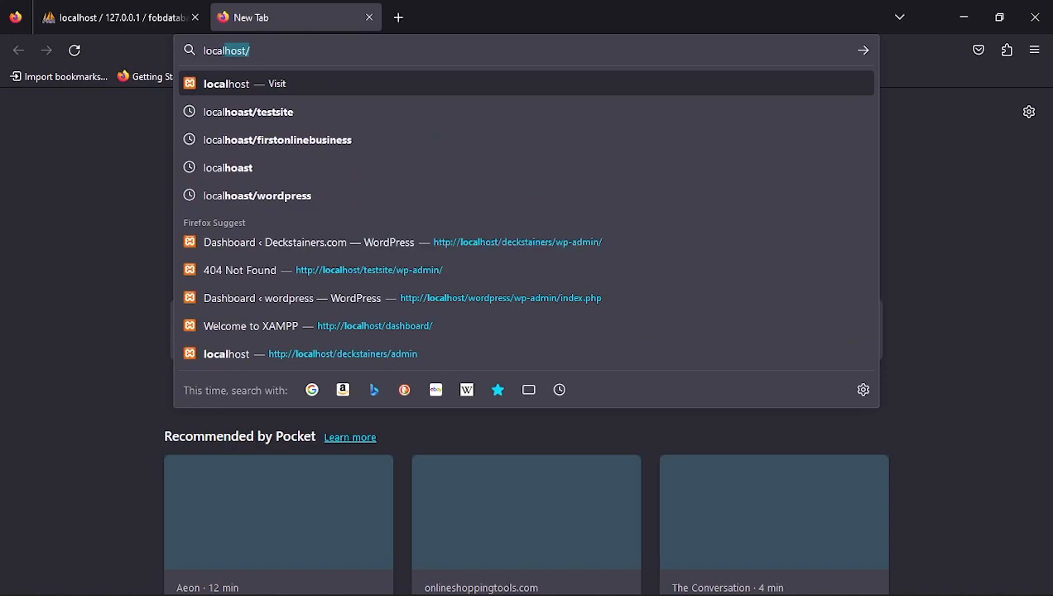
text(host/)
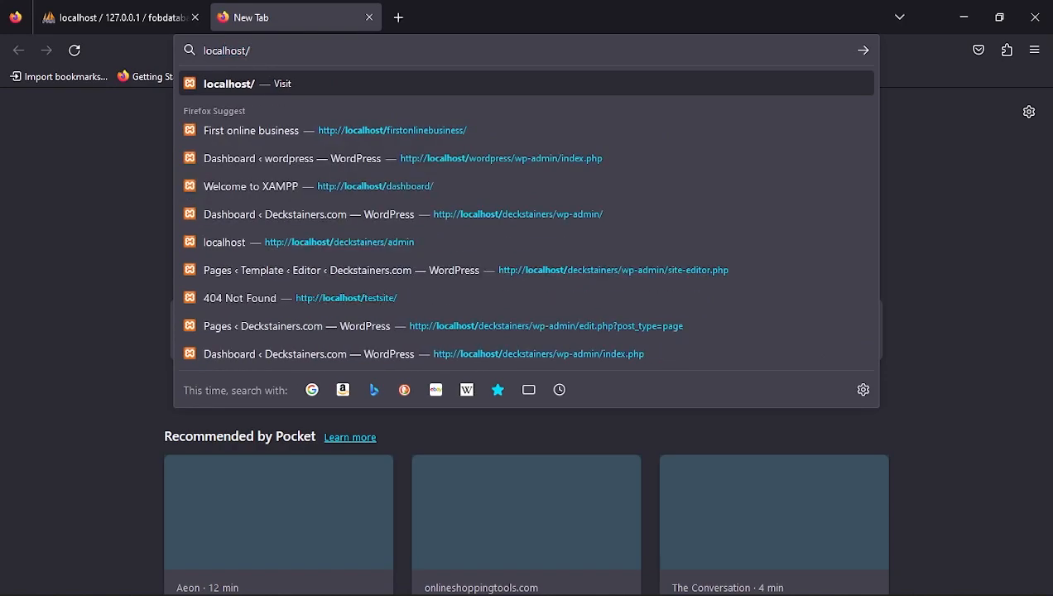
text(firston)
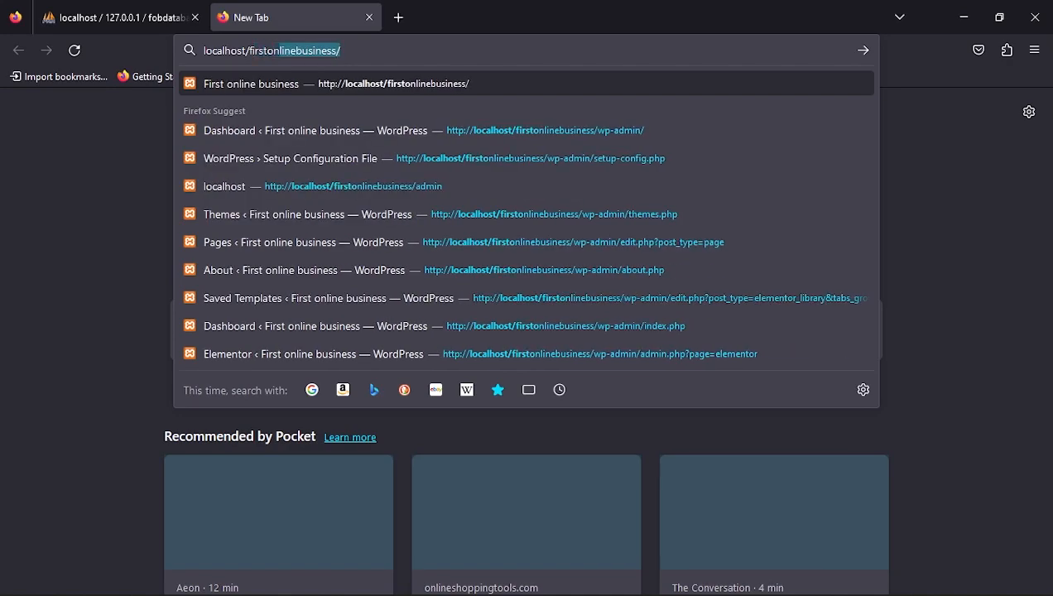
text(linebusiness)
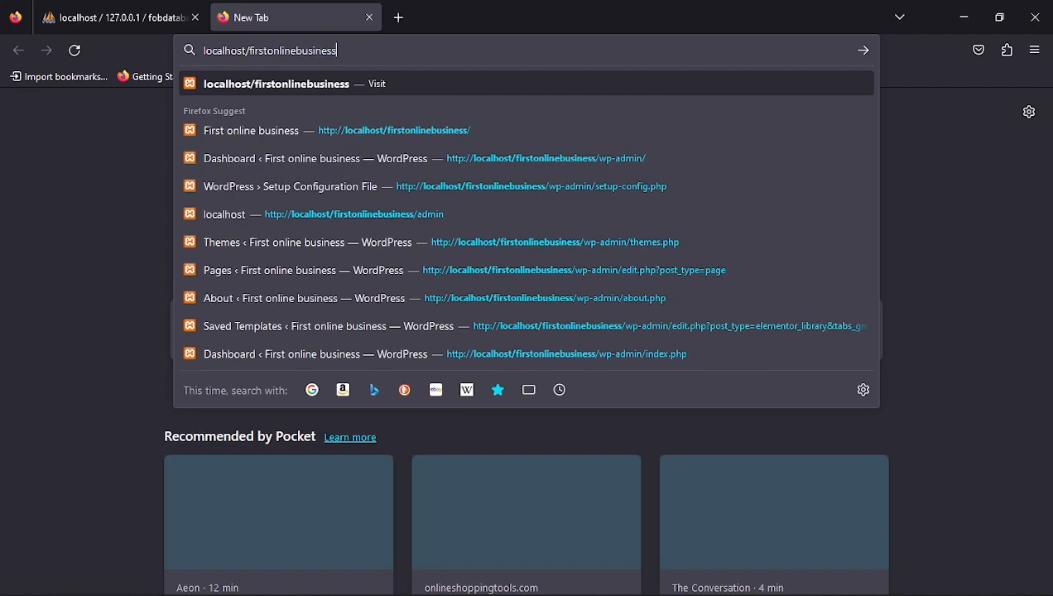
key(Return)
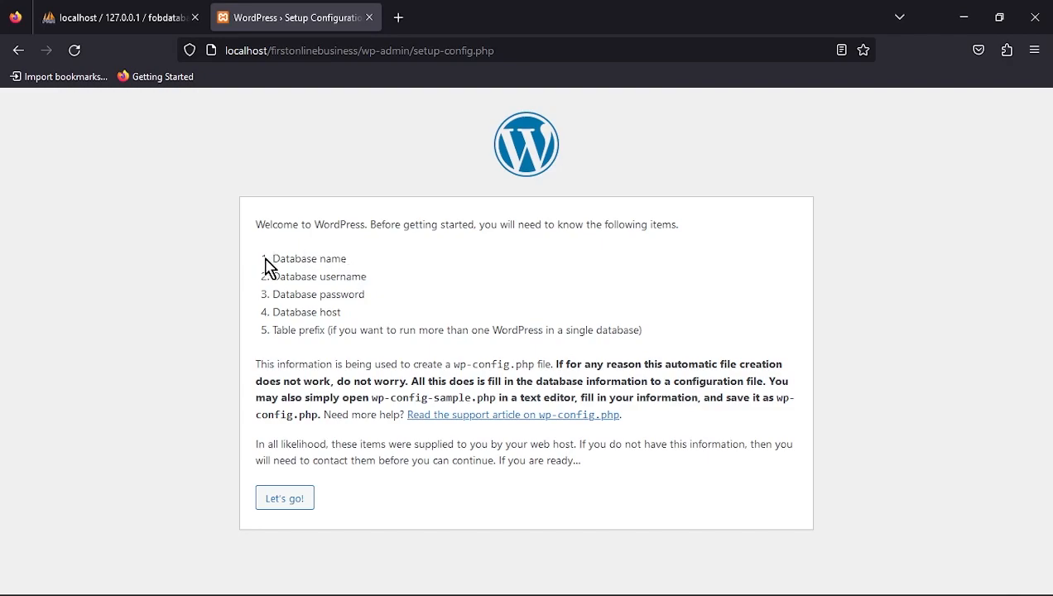
- Connect WordPress to database fobdatabase with username root and submit the details
click(280, 501)
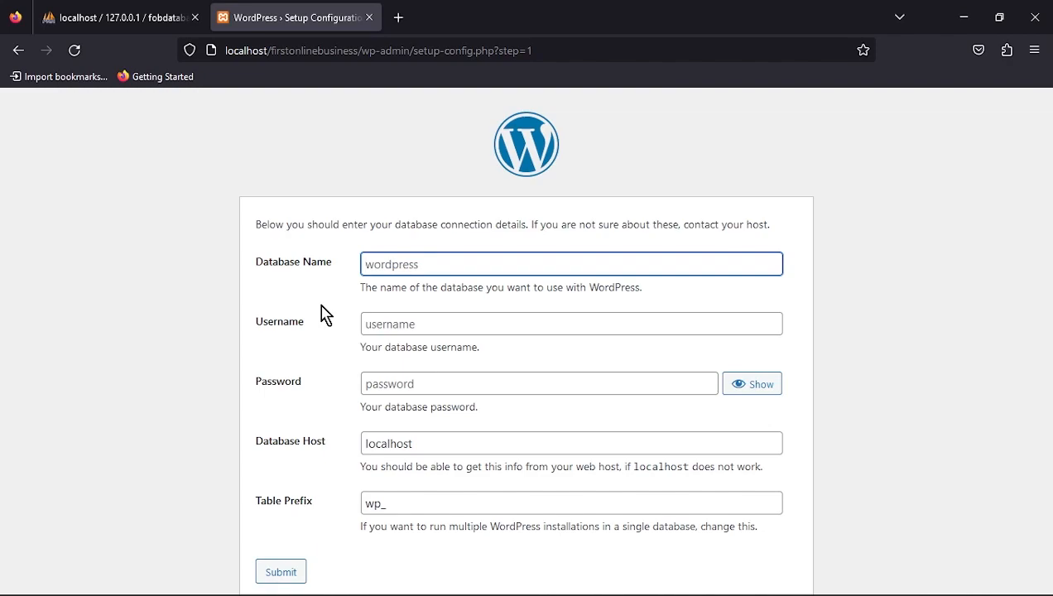
text(fobdatabase)
click(422, 323)
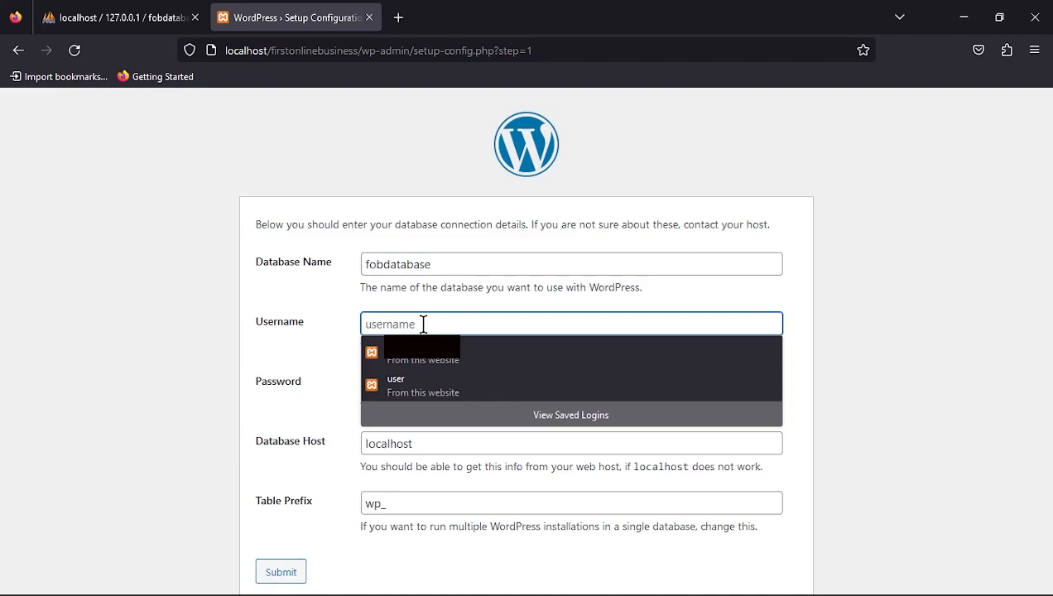
text(roo)
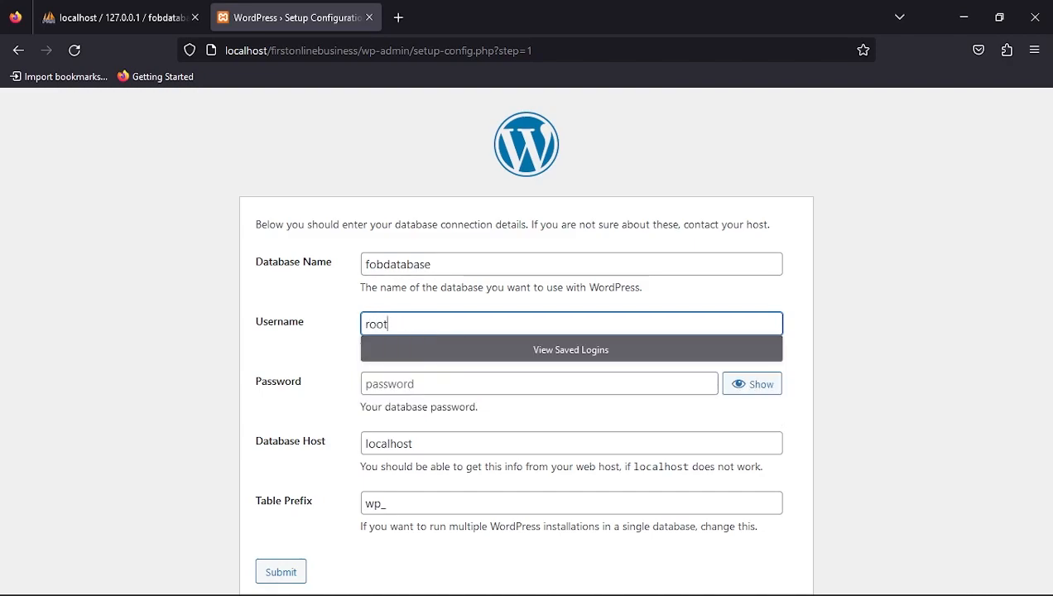
text(t)
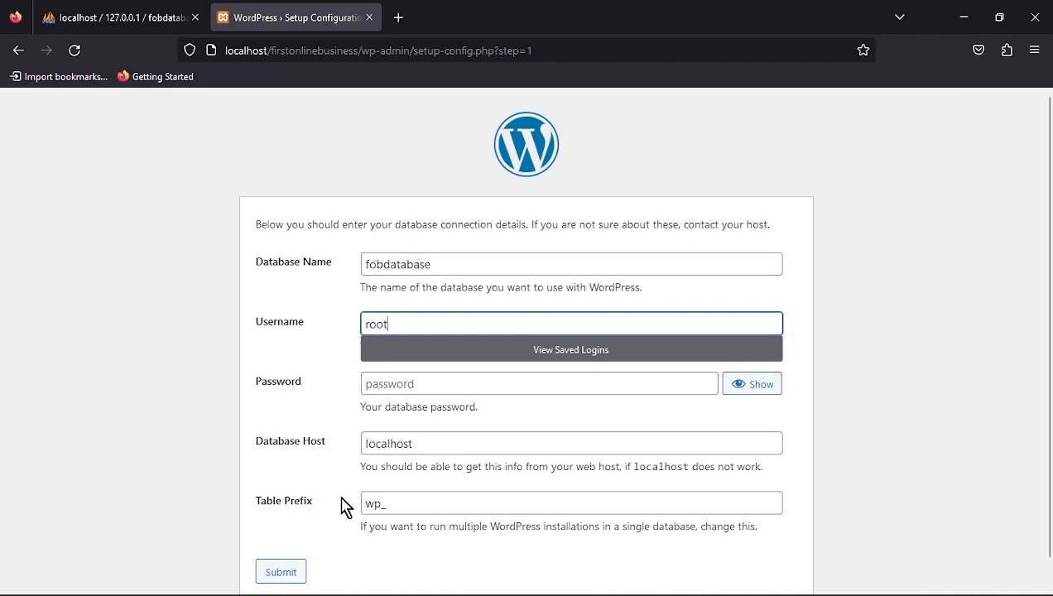
click(298, 570)
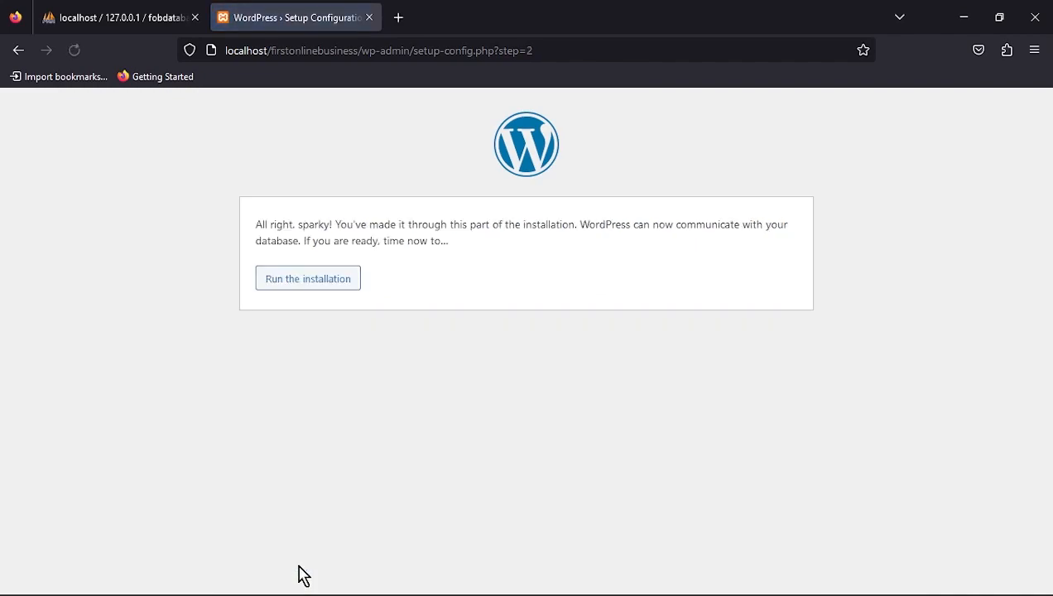
- Run the installation and enter 'first online business' as the site title
click(335, 283)
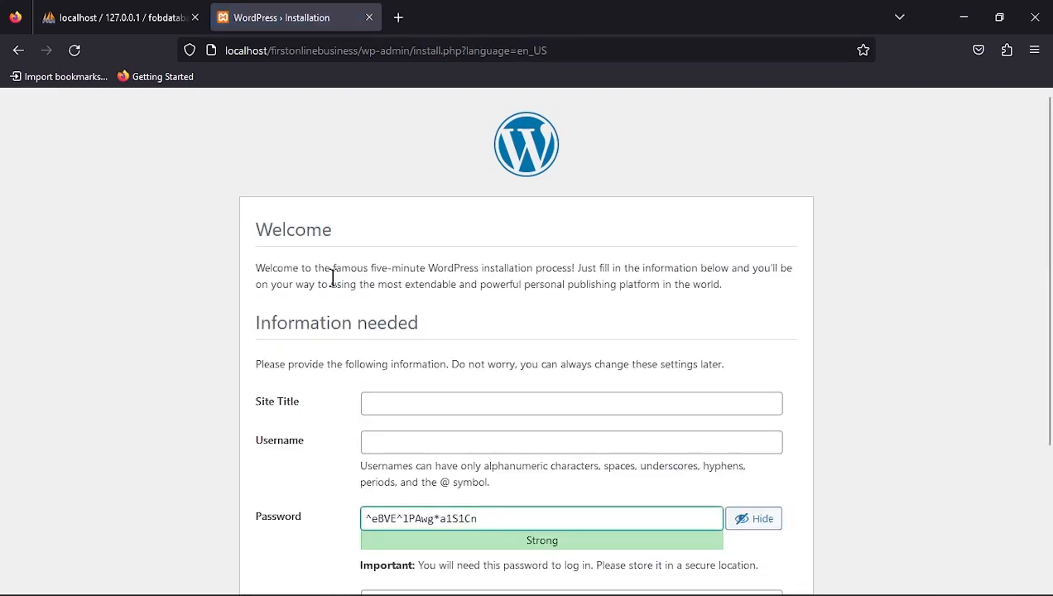
scroll(403, 266, down, 3)
scroll(403, 266, down, 1)
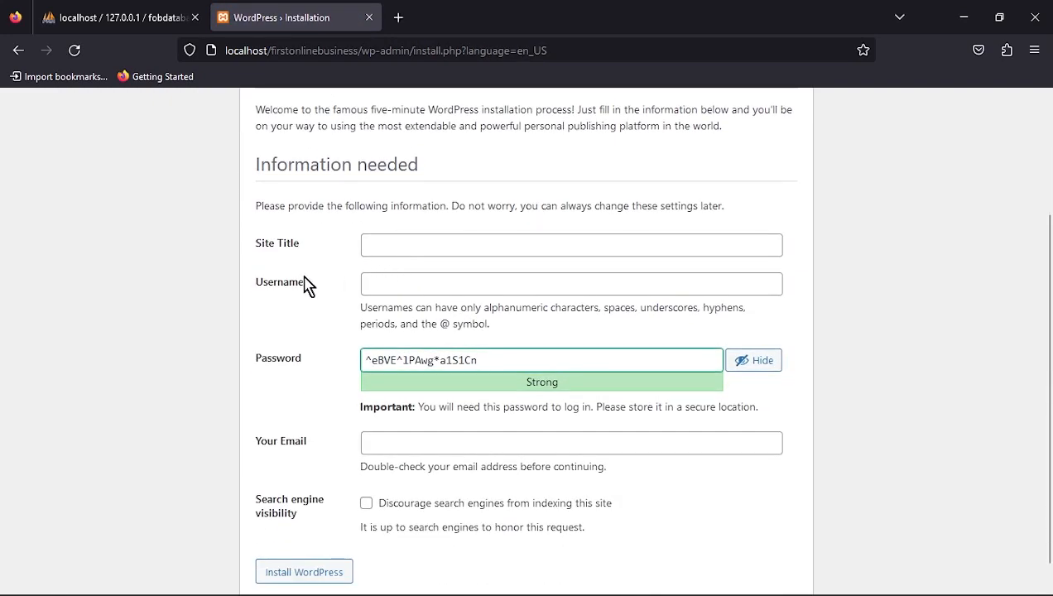
scroll(382, 277, up, 5)
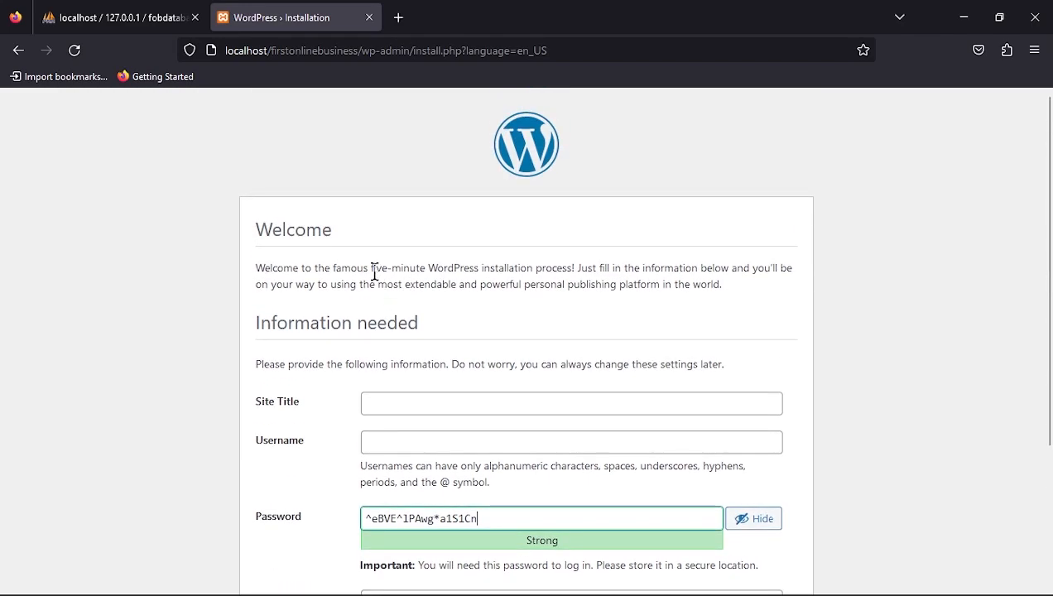
scroll(376, 176, down, 2)
scroll(372, 198, up, 1)
scroll(369, 189, up, 1)
scroll(368, 200, down, 2)
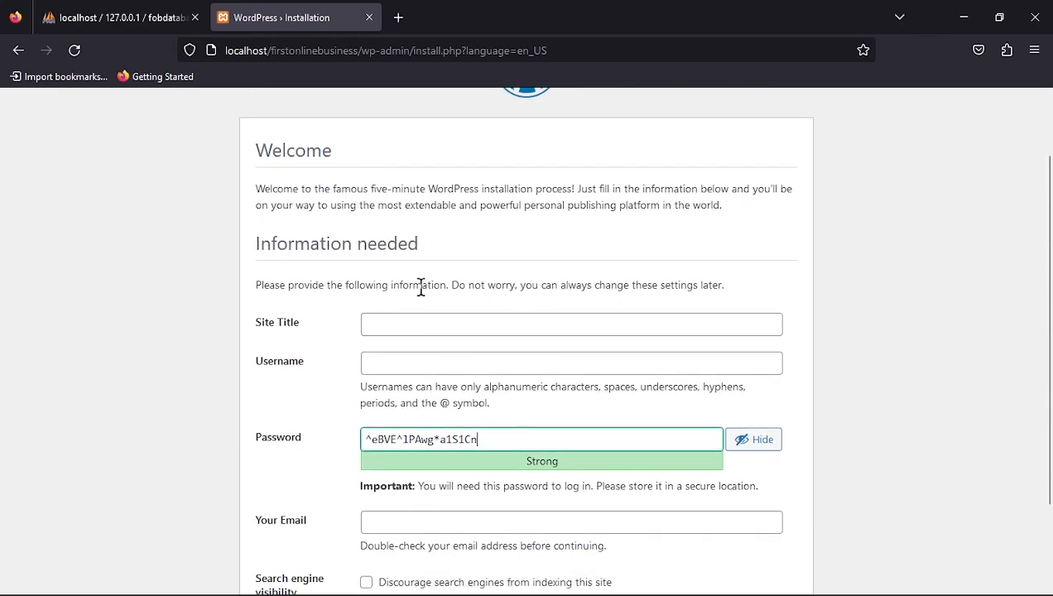
click(389, 322)
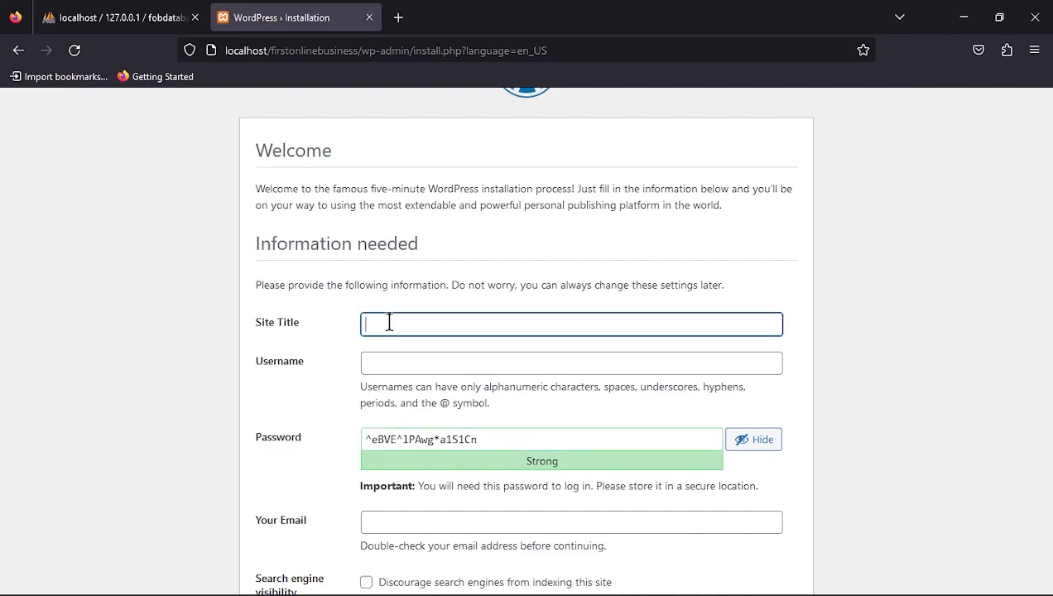
text(first)
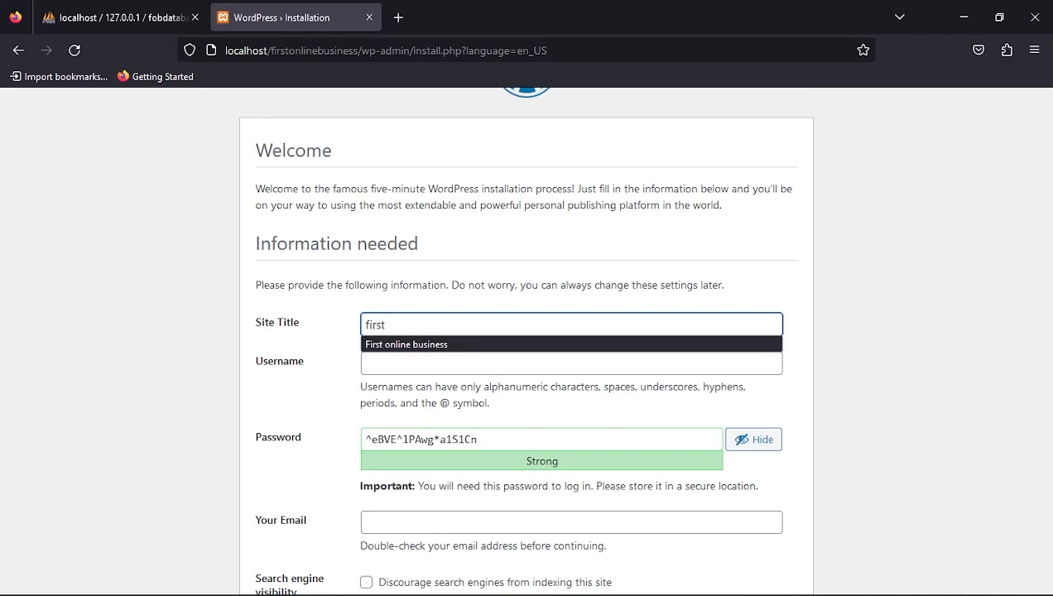
text( online business)
- Enter the admin username and replace the generated password with a weak custom one, confirming it
click(382, 363)
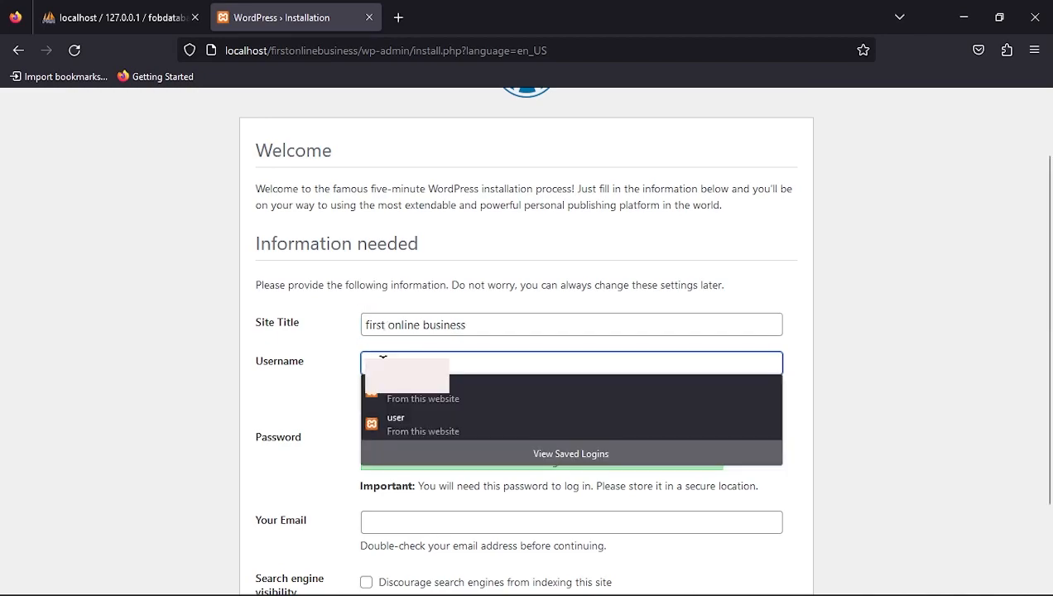
text(fo)
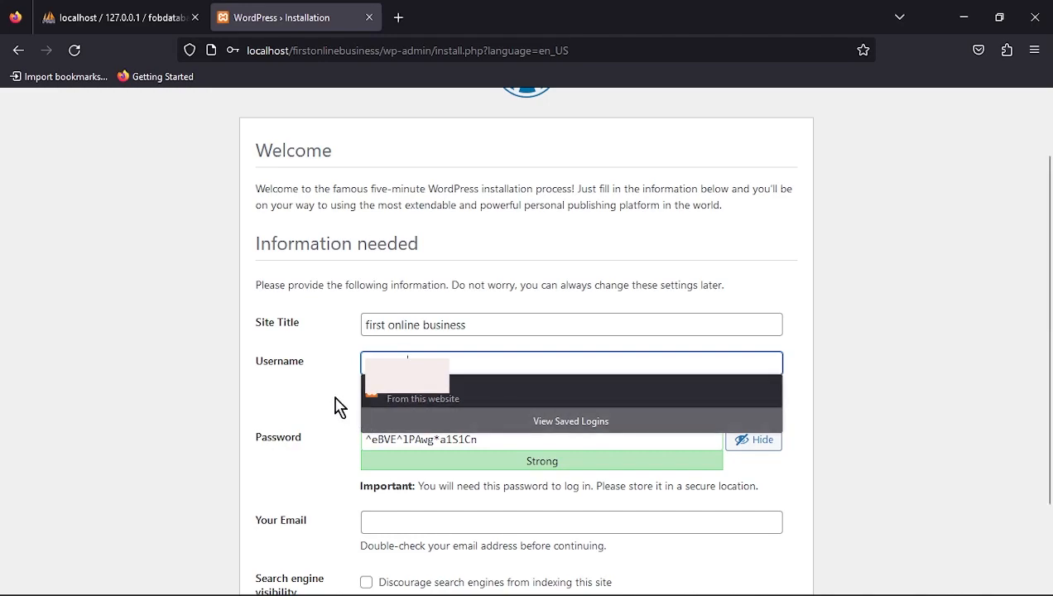
click(336, 404)
click(455, 437)
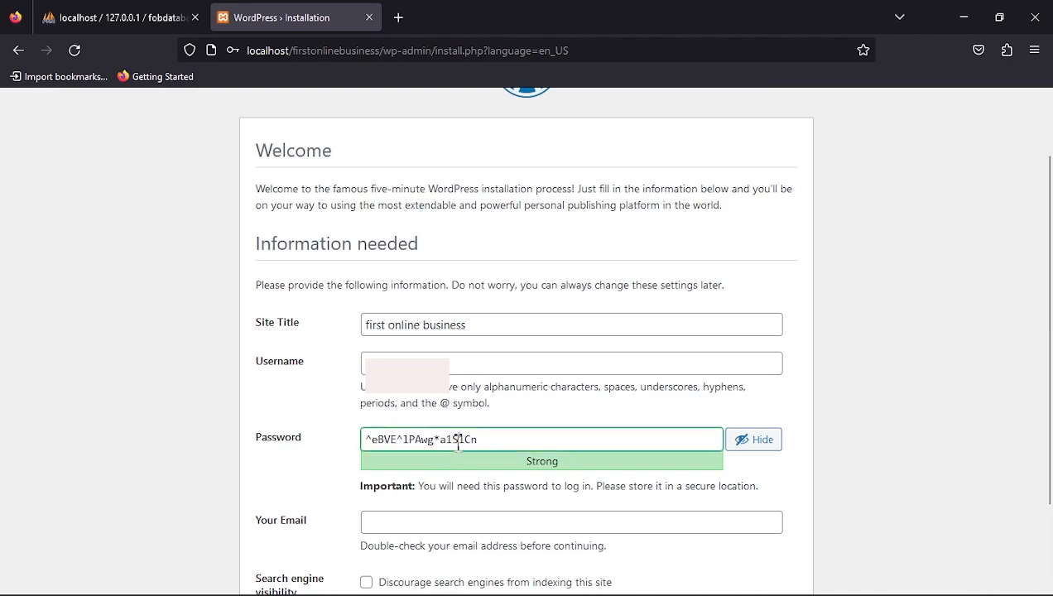
drag(480, 439, 347, 441)
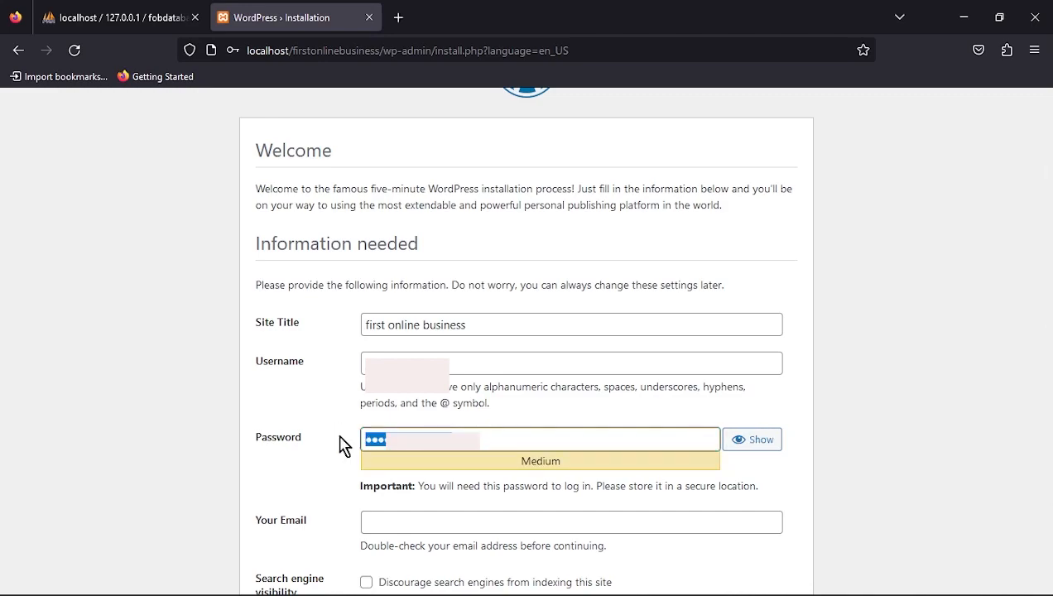
text(123)
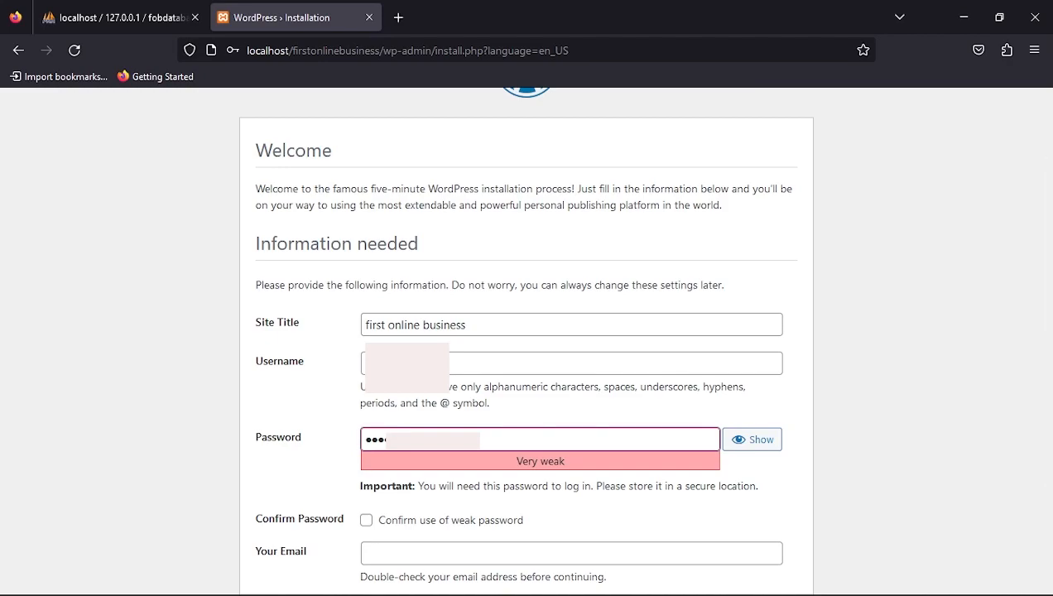
click(366, 520)
- Fill in the admin e-mail address and install WordPress
scroll(315, 488, down, 1)
scroll(314, 488, down, 2)
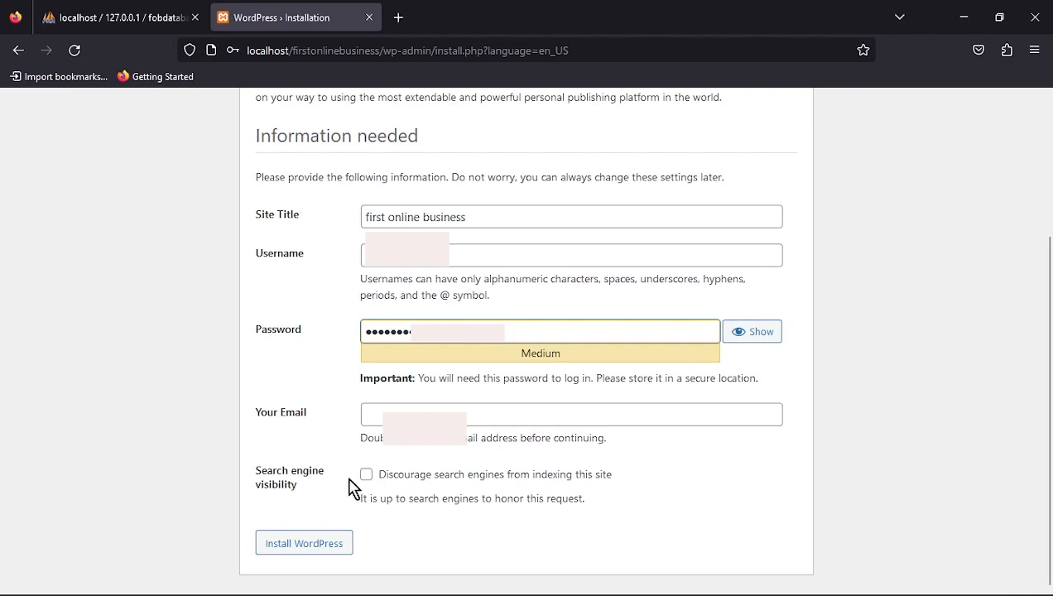
click(377, 416)
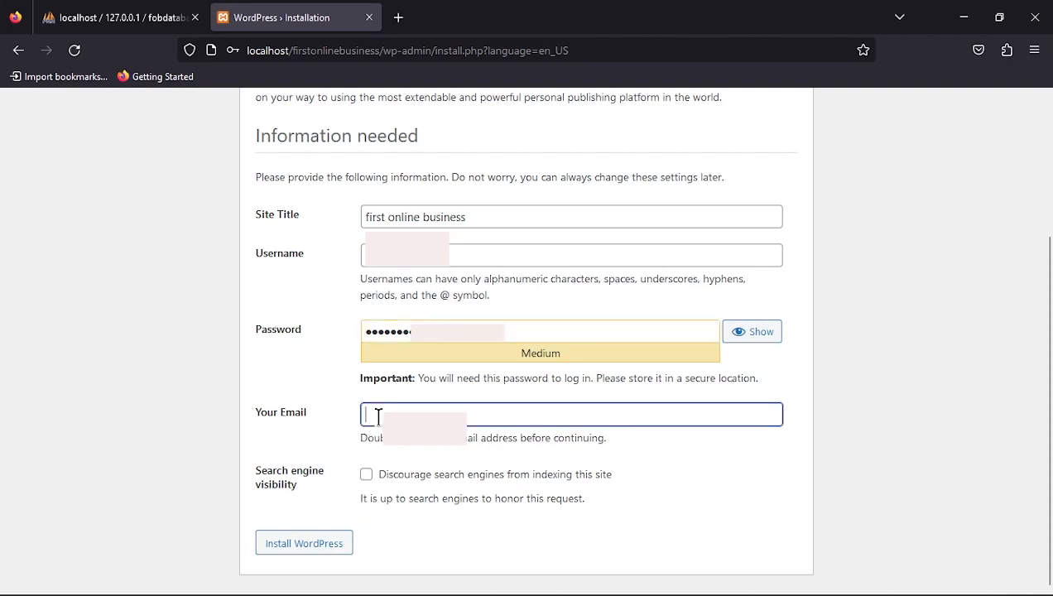
text(joe)
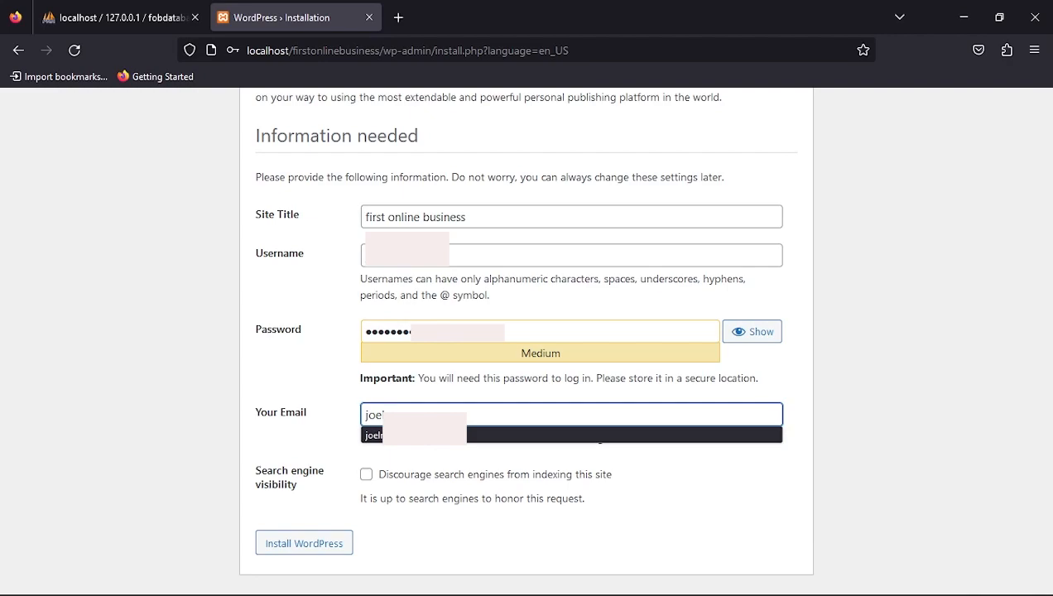
click(436, 437)
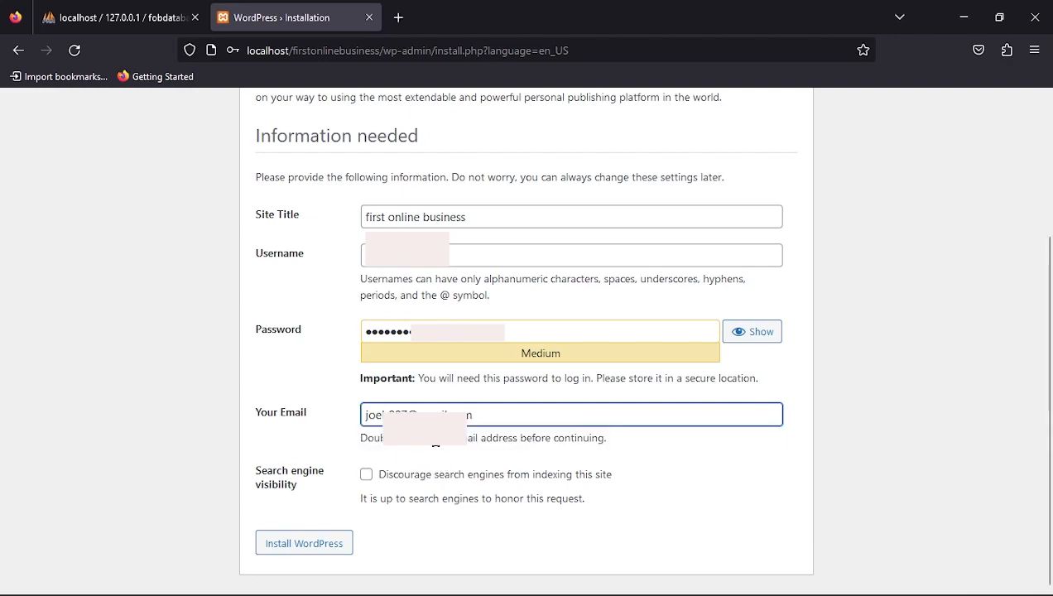
click(320, 550)
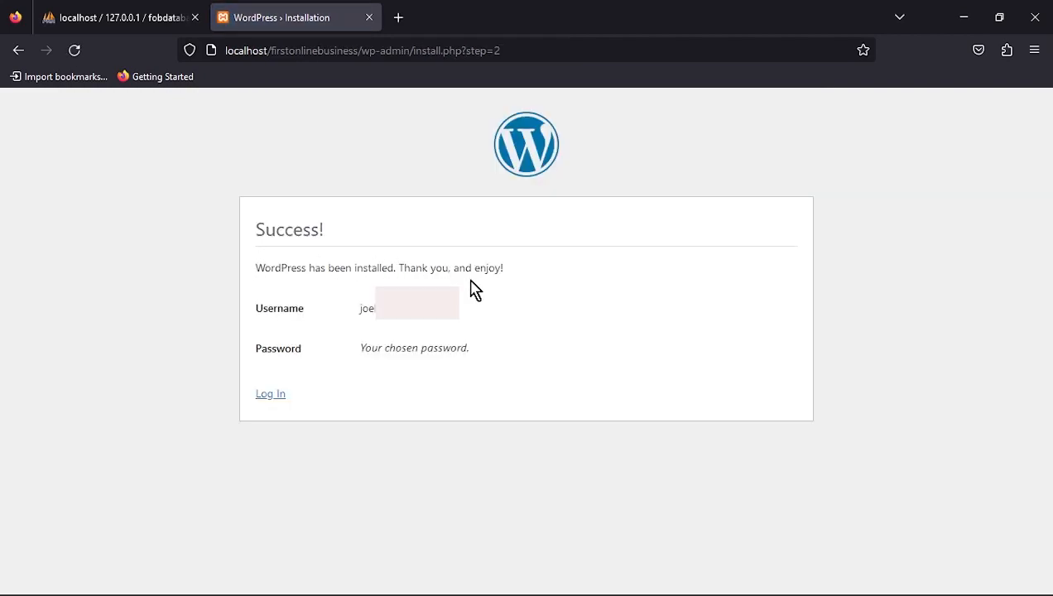
- Log in to the new site with the saved admin credentials to reach the Dashboard
click(273, 395)
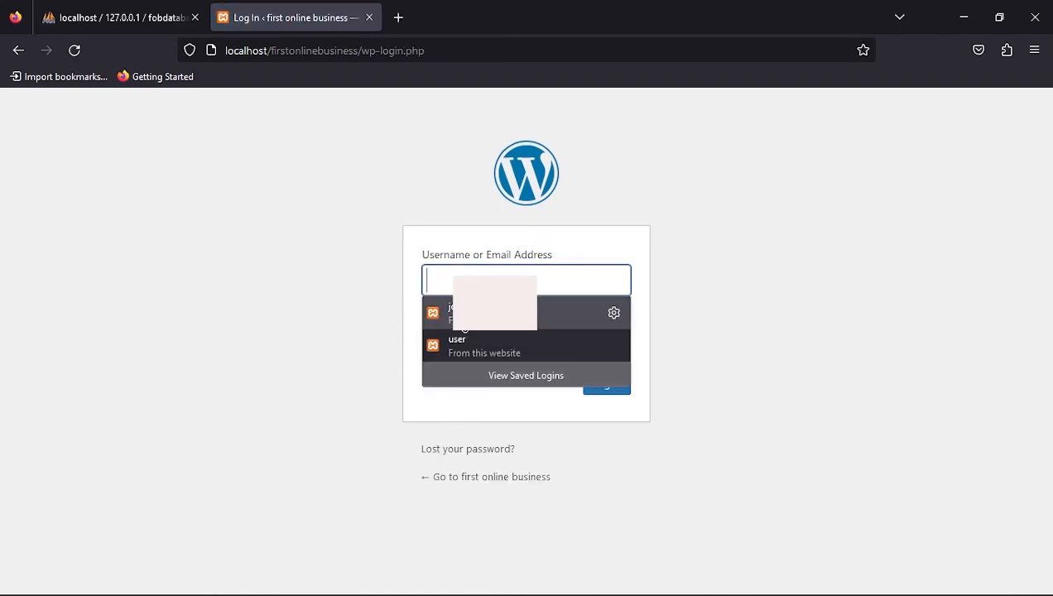
click(464, 326)
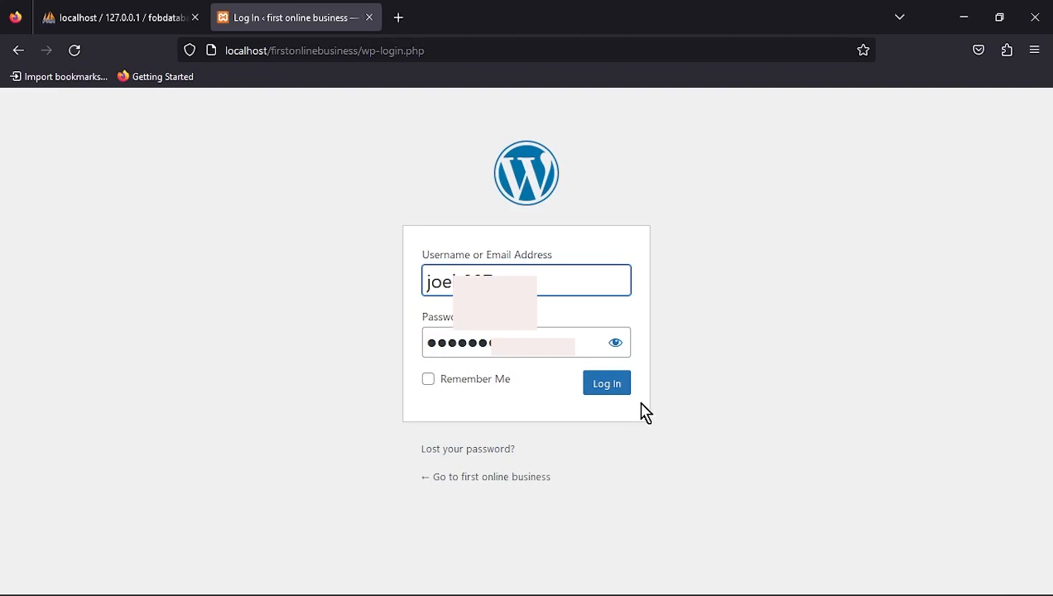
click(607, 384)
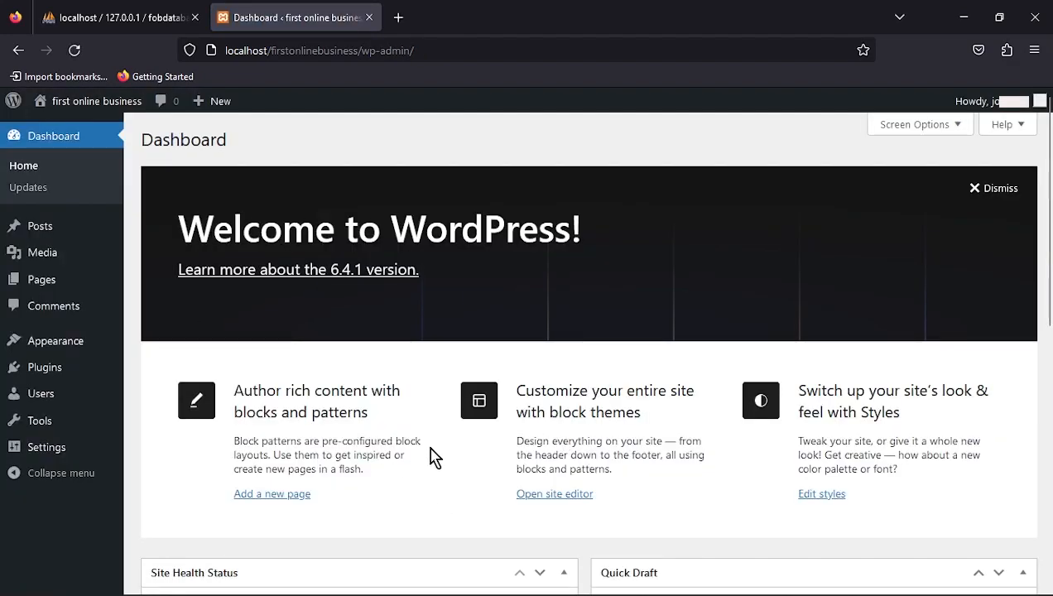
- Look over the WordPress Dashboard, then close the browser window
scroll(375, 383, down, 7)
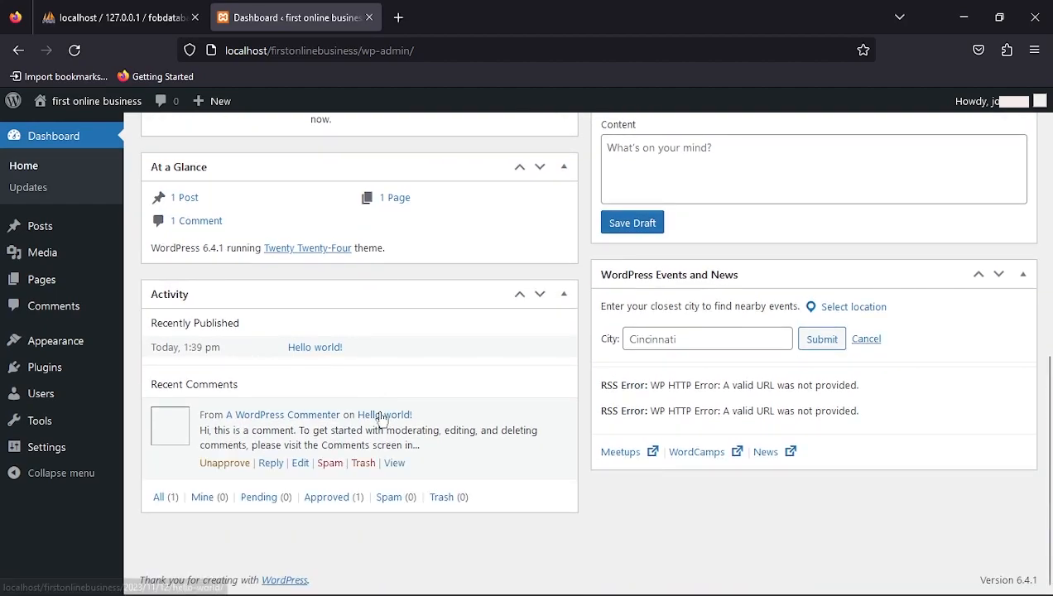
scroll(375, 384, up, 5)
scroll(380, 421, up, 2)
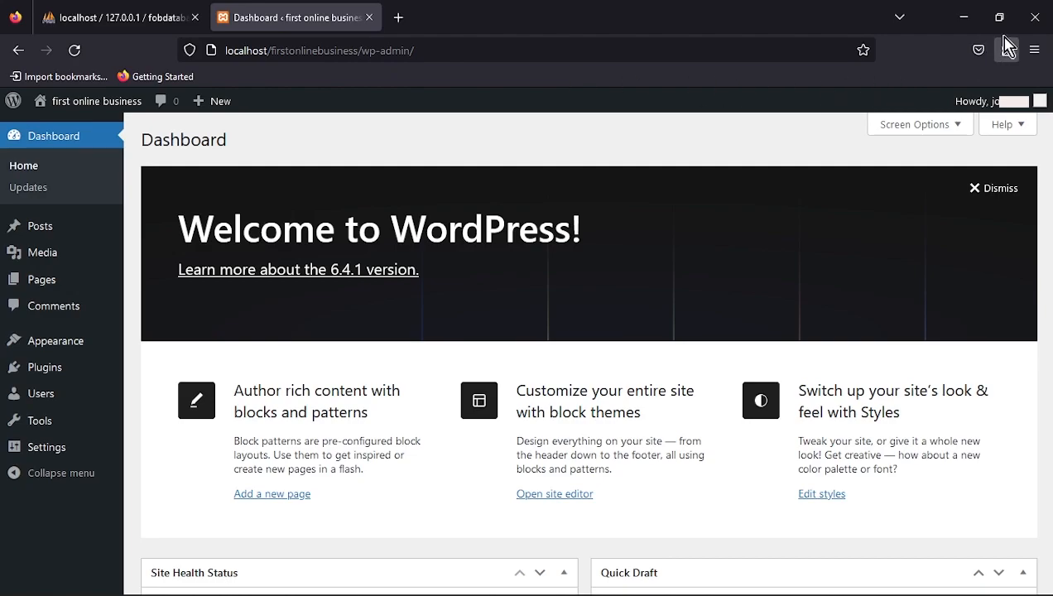
click(1036, 18)
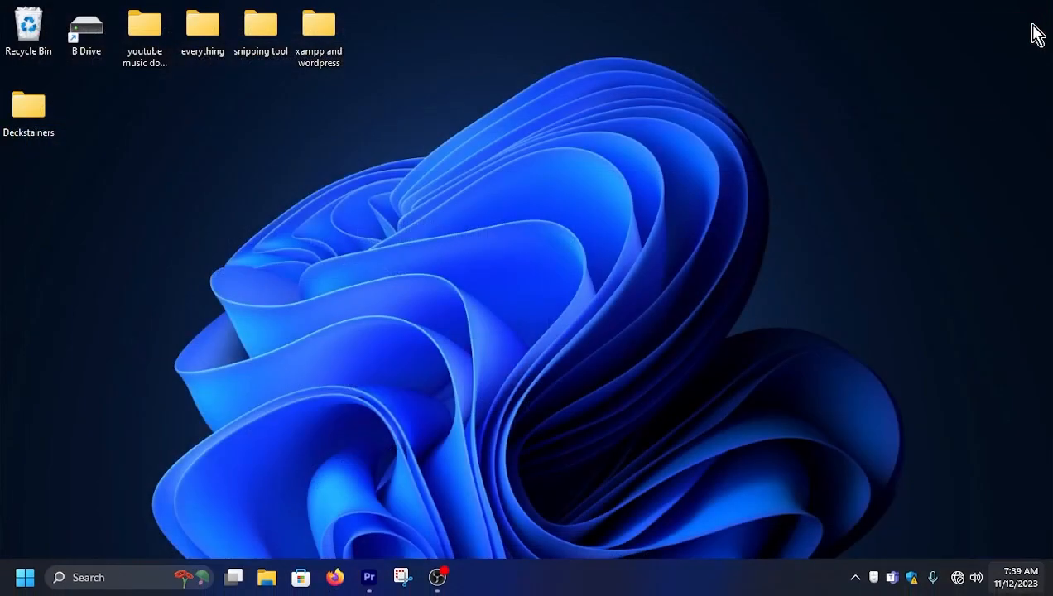
- Reopen Firefox at localhost/firstonlinebusiness/admin and sign in with the saved login to reach the Dashboard
click(333, 583)
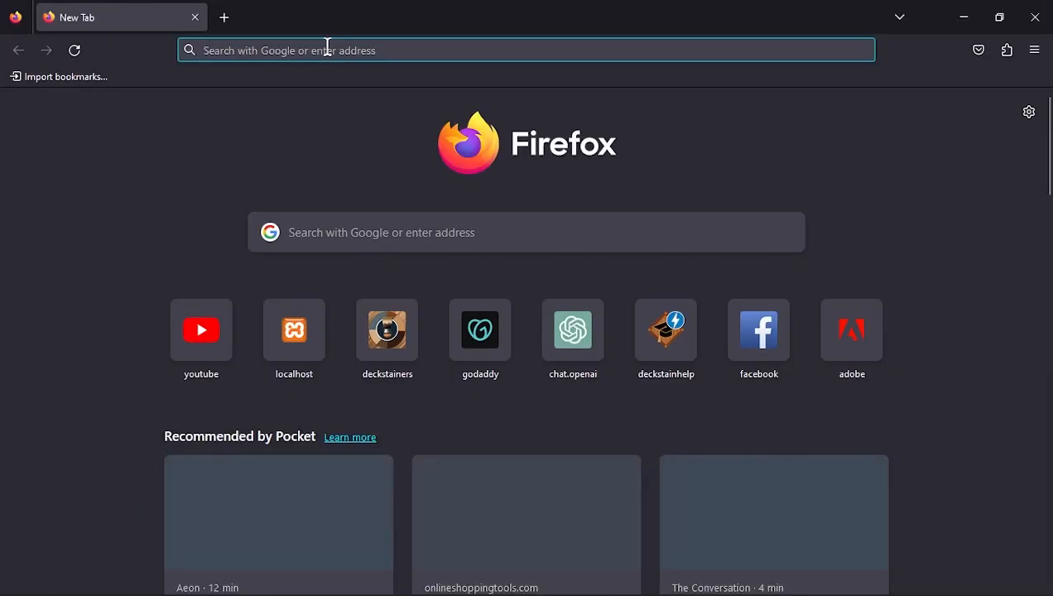
click(327, 47)
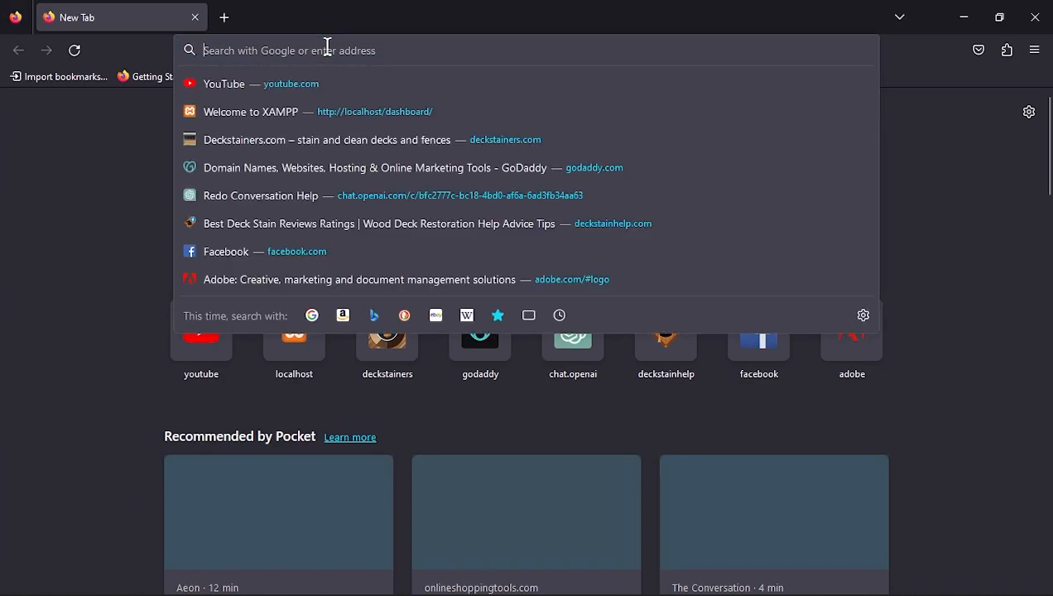
text(local)
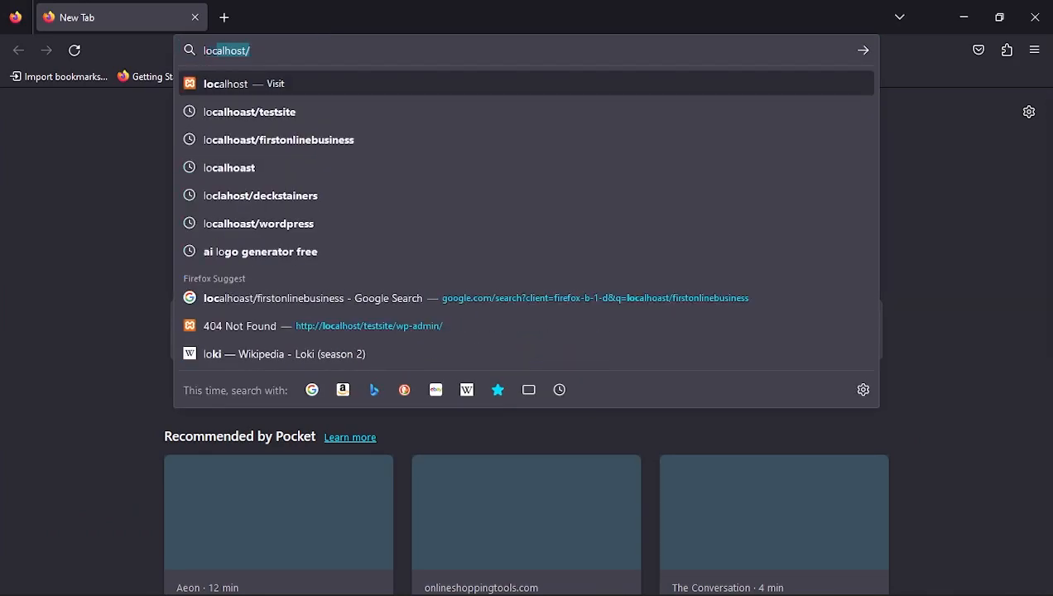
text(host/)
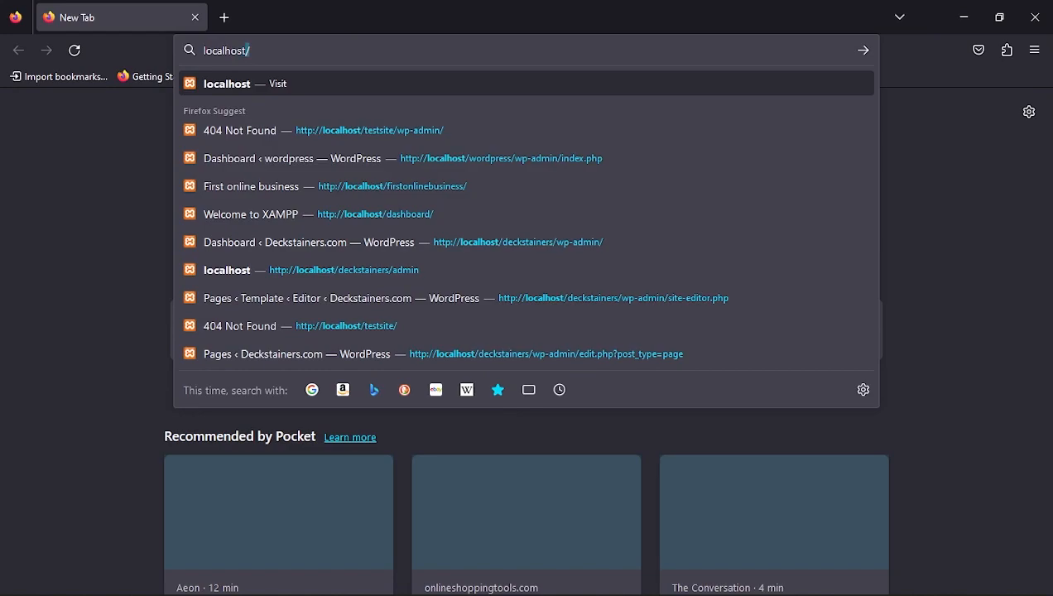
text(/)
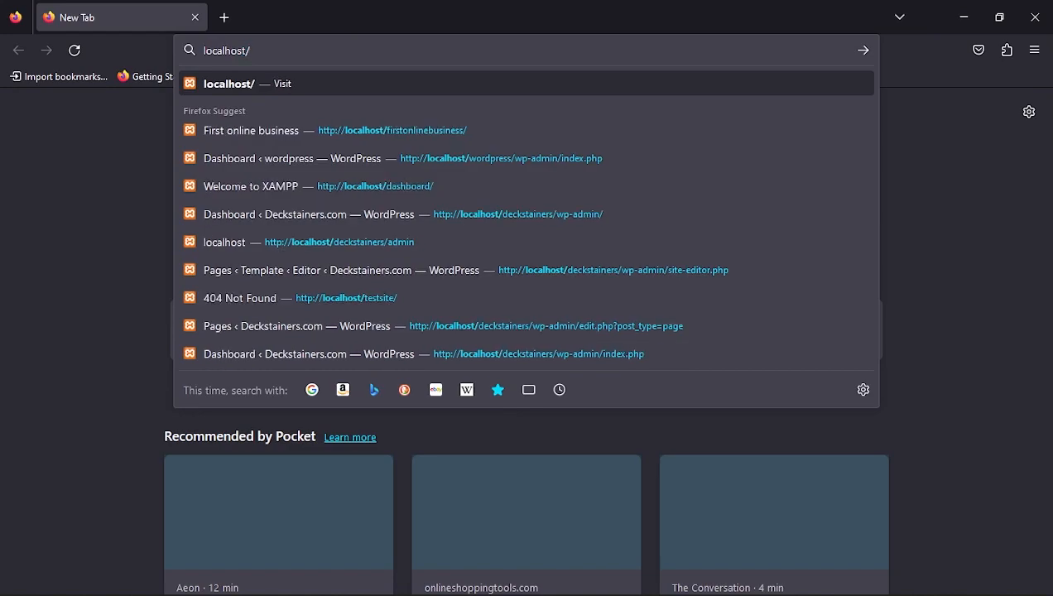
text(first)
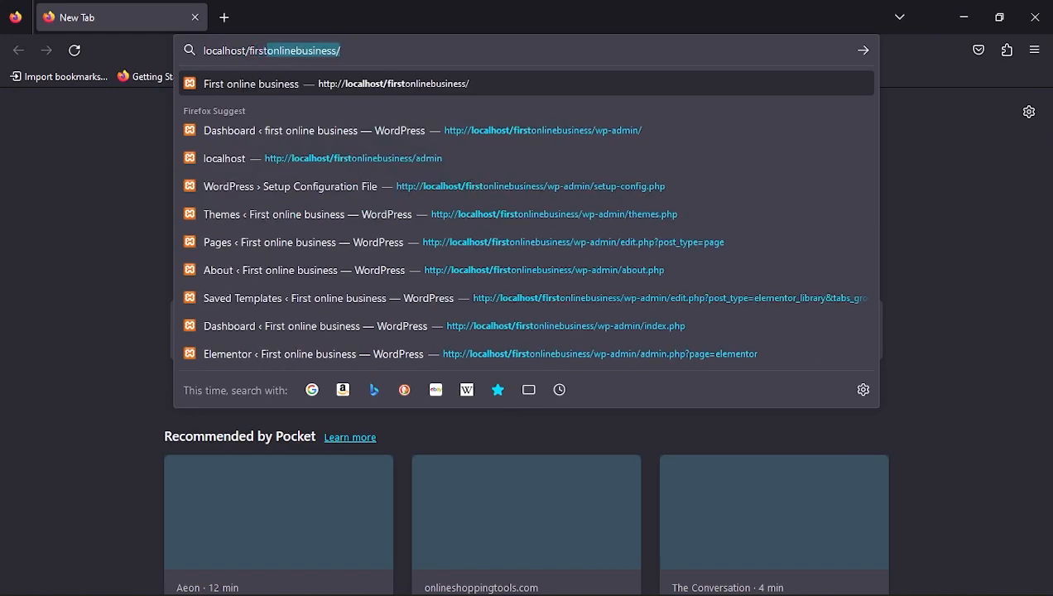
text(onlie)
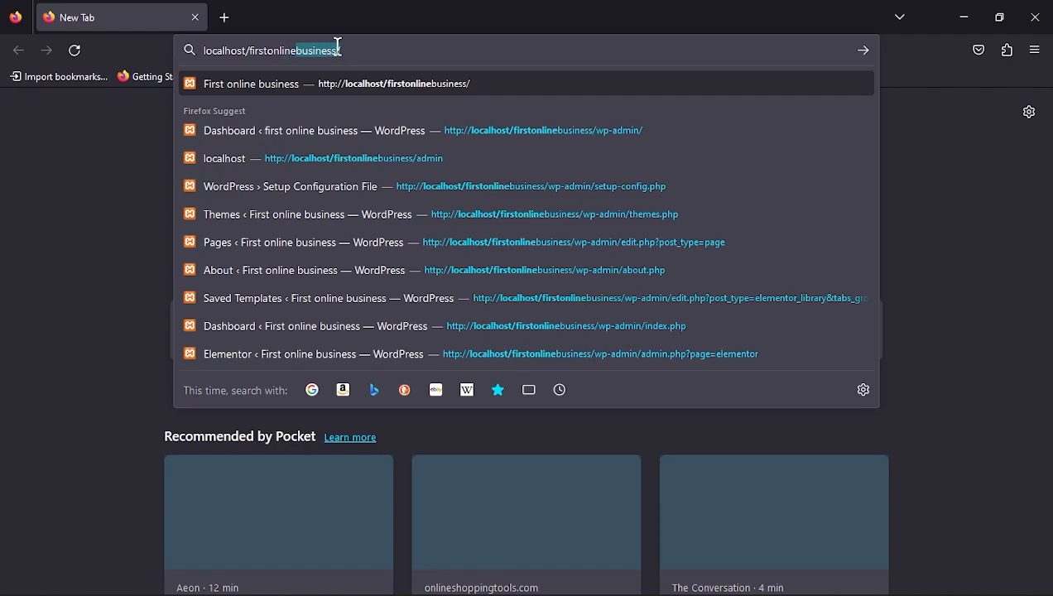
text(business)
key(BackSpace)
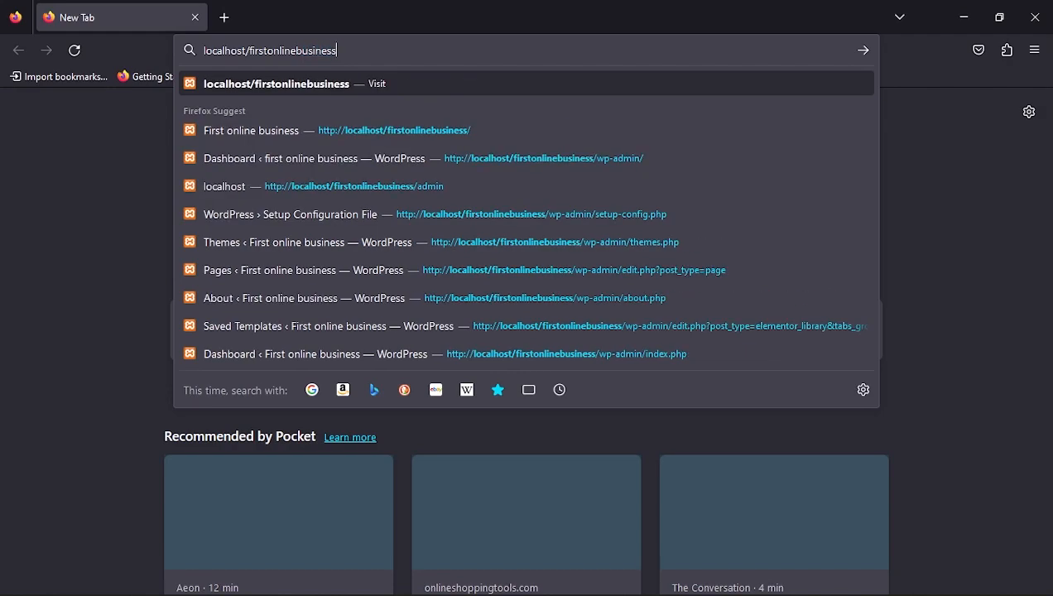
text(/admin)
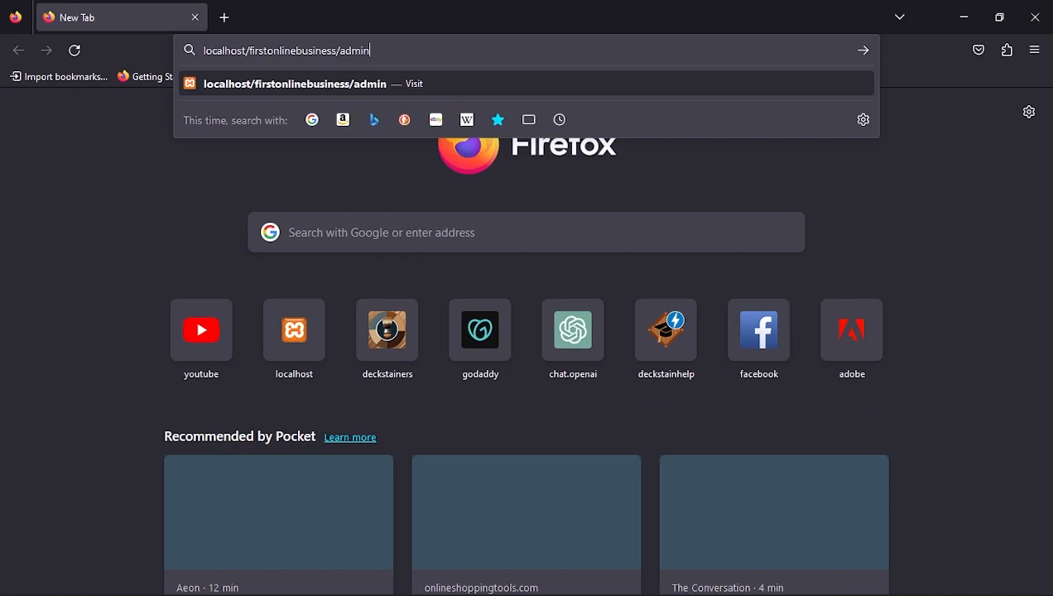
key(Return)
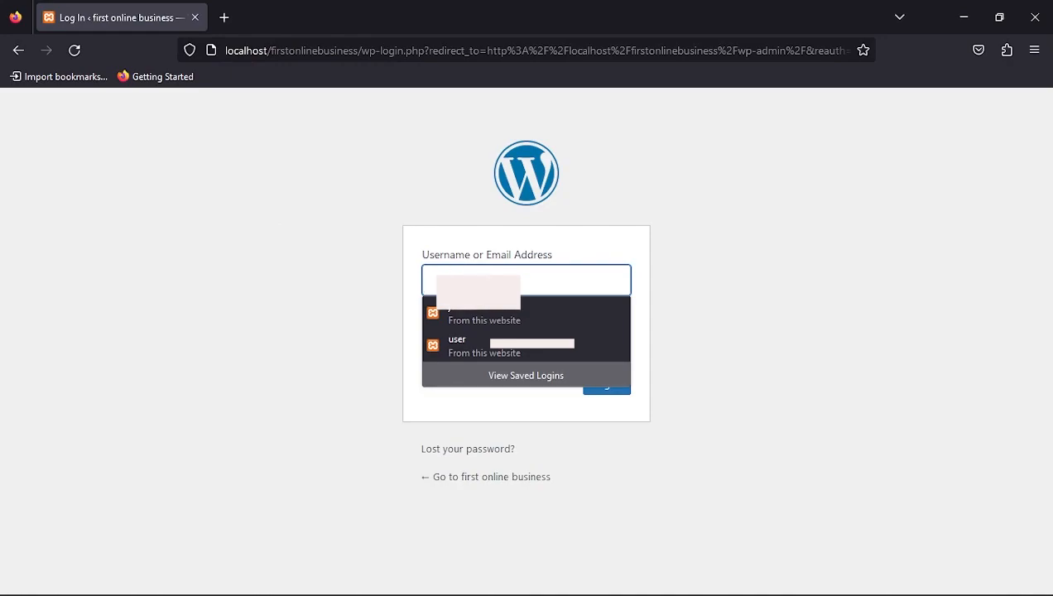
click(461, 310)
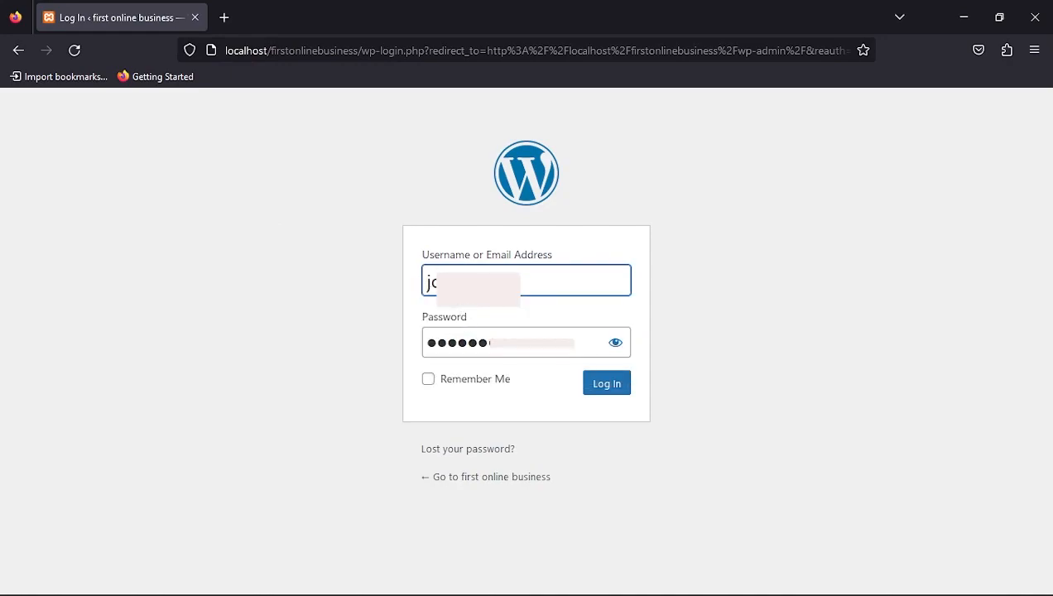
click(602, 392)
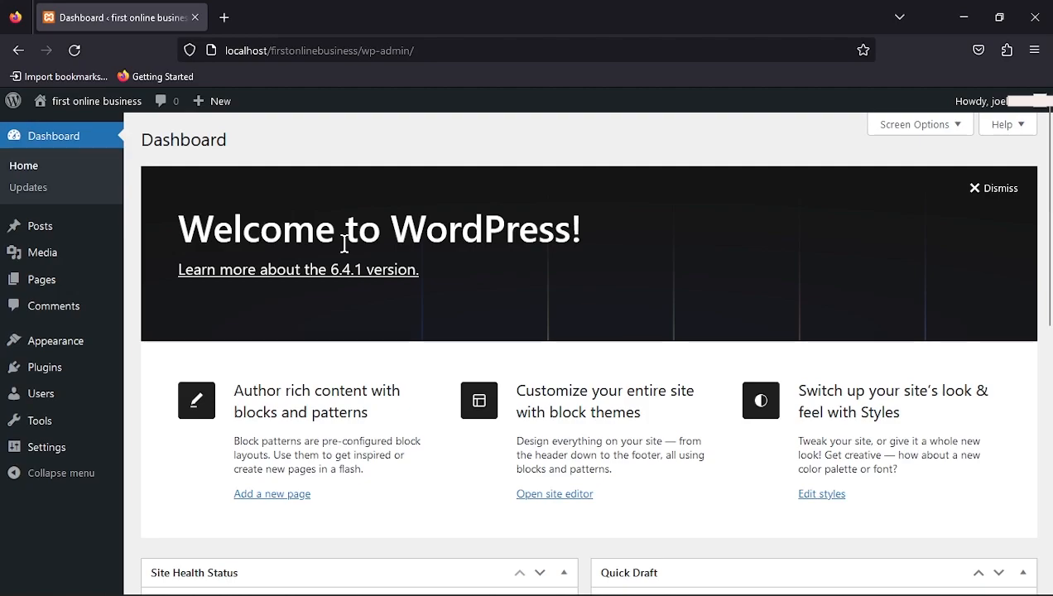
- Look over the first online business Dashboard, then close its window, leaving a New Tab page
scroll(345, 243, down, 6)
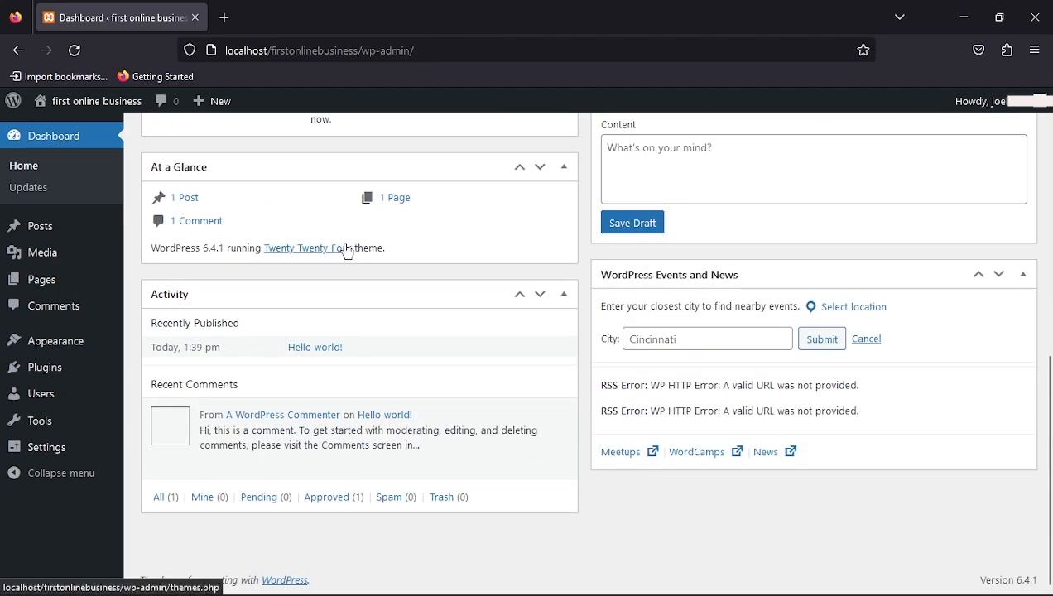
scroll(348, 253, up, 6)
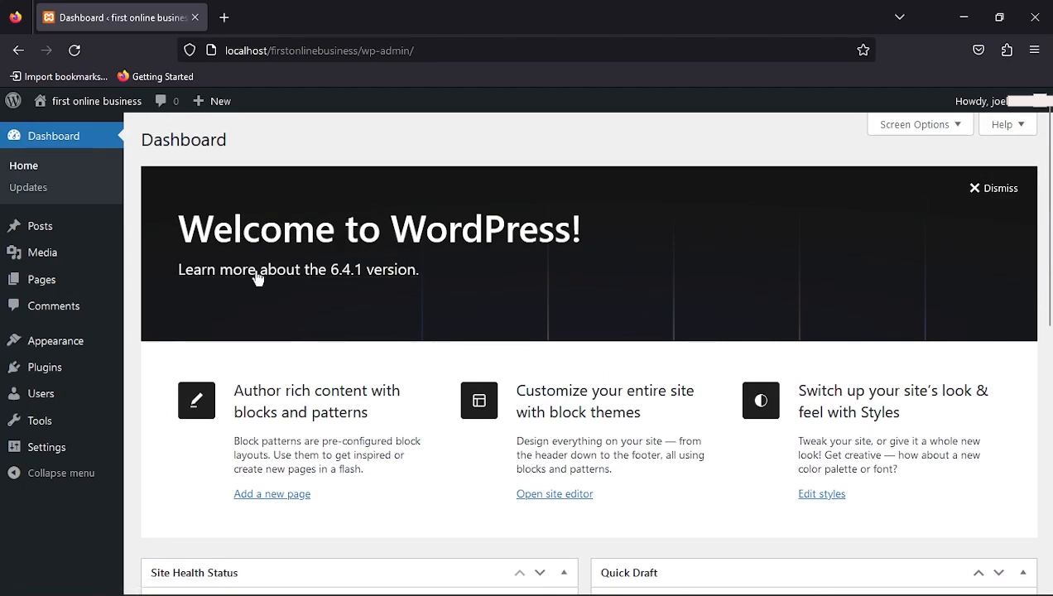
mouse_move(68, 351)
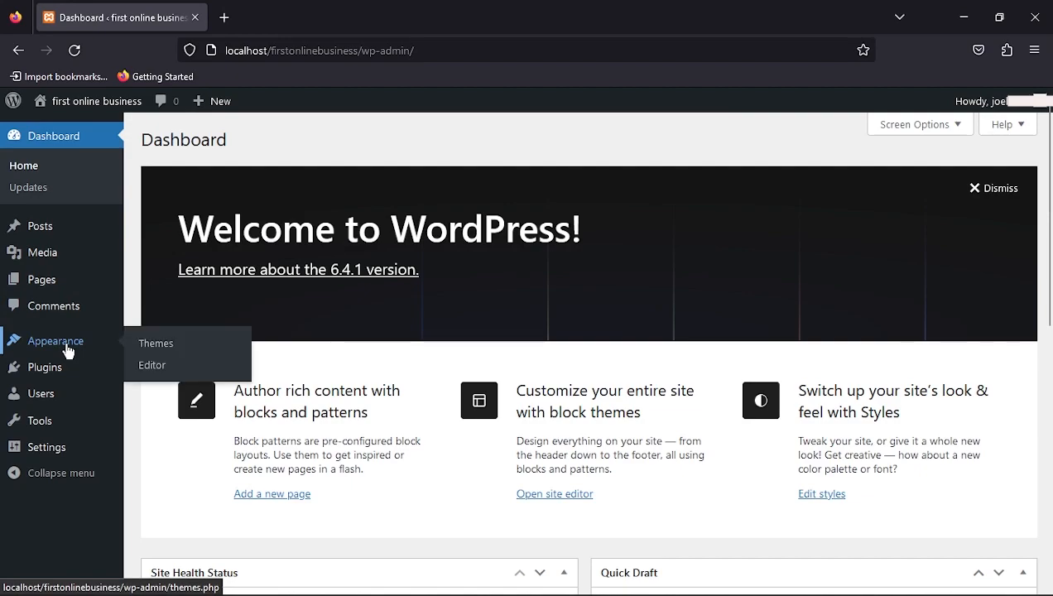
mouse_move(33, 378)
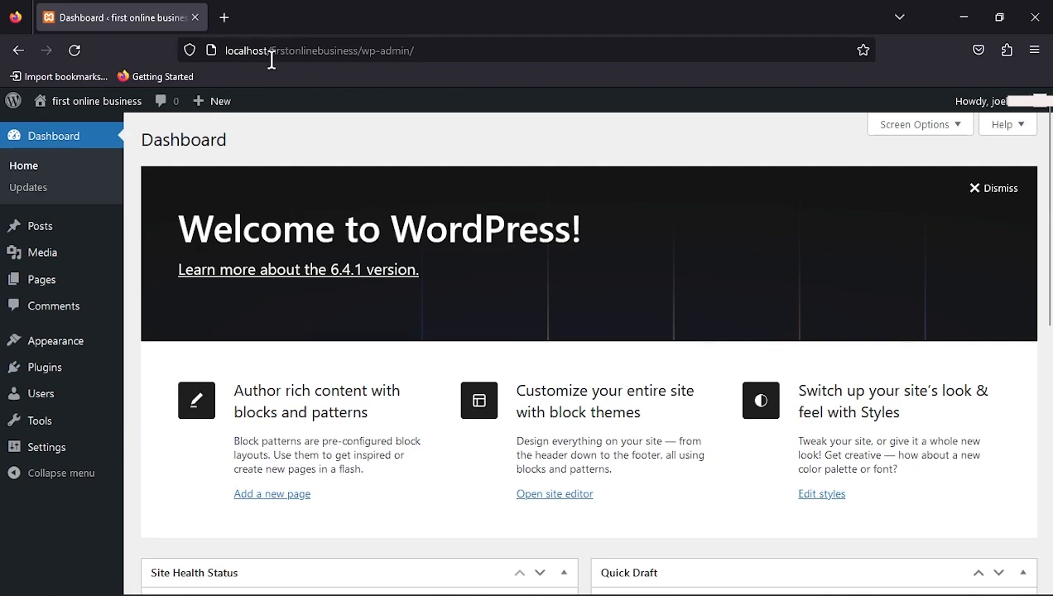
click(1033, 23)
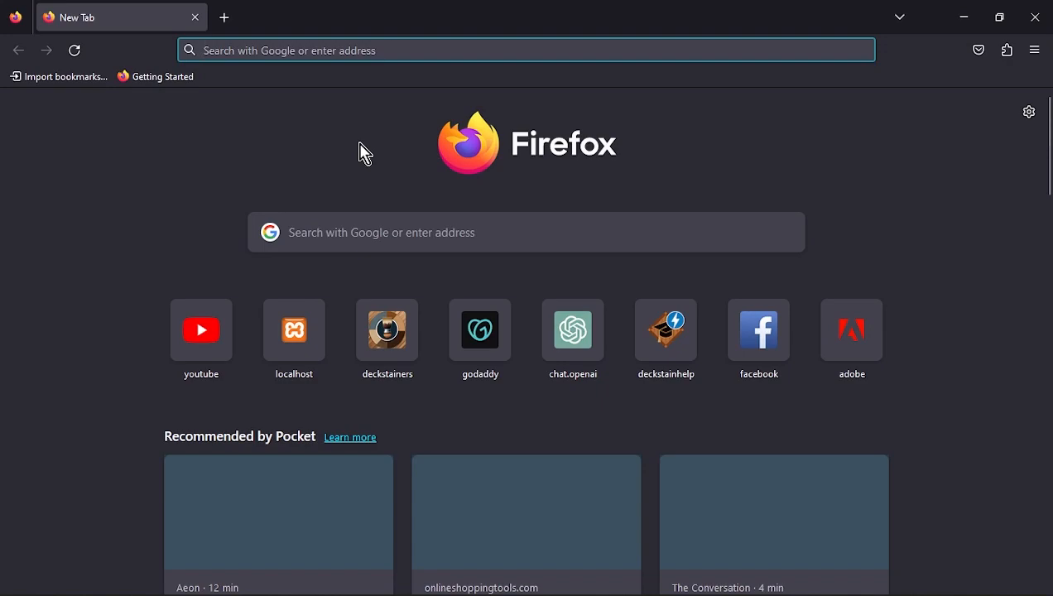
- Load the localhost XAMPP start page in Firefox
text(/l)
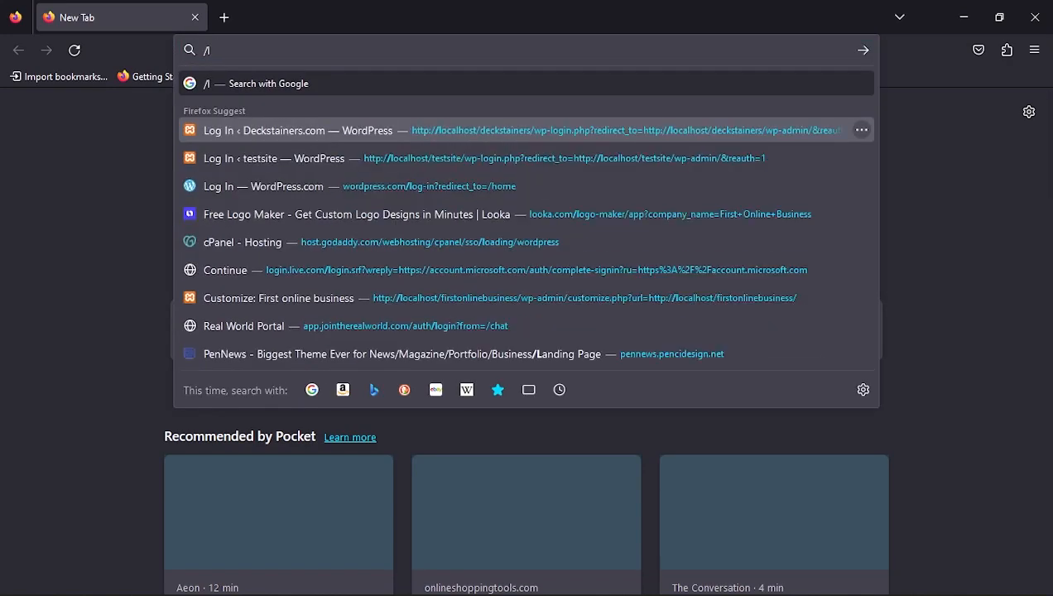
text(ocalhost/)
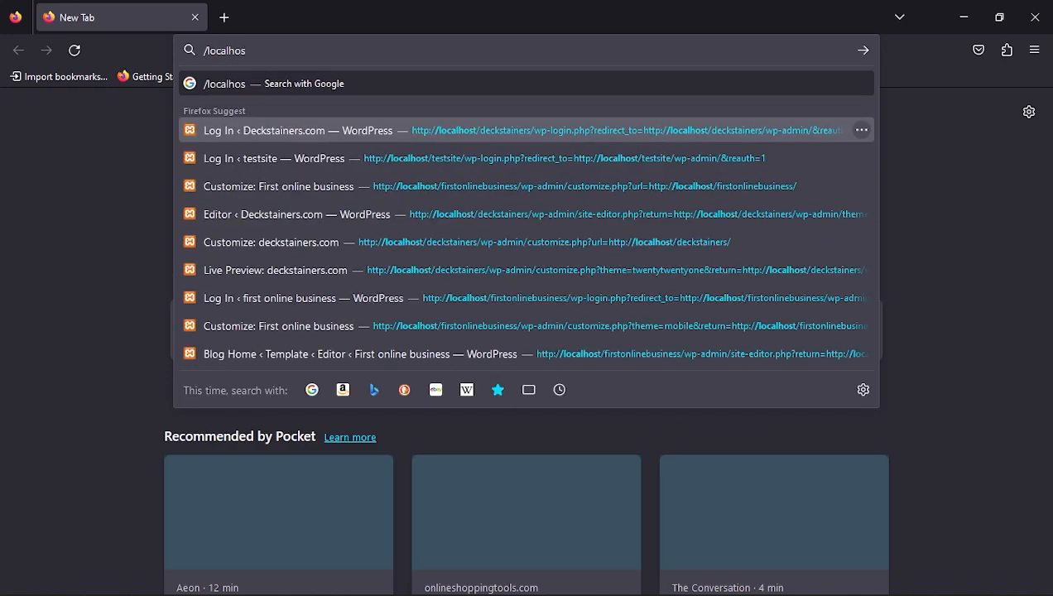
key(Return)
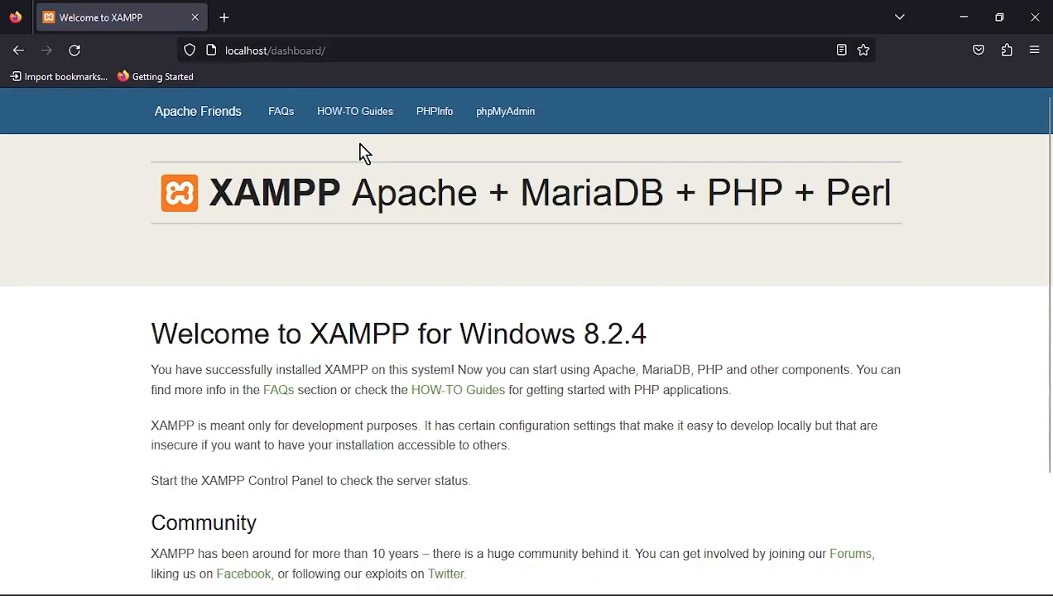
- Open phpMyAdmin's Databases list and expand fobdatabase to show its wp_ tables
click(497, 117)
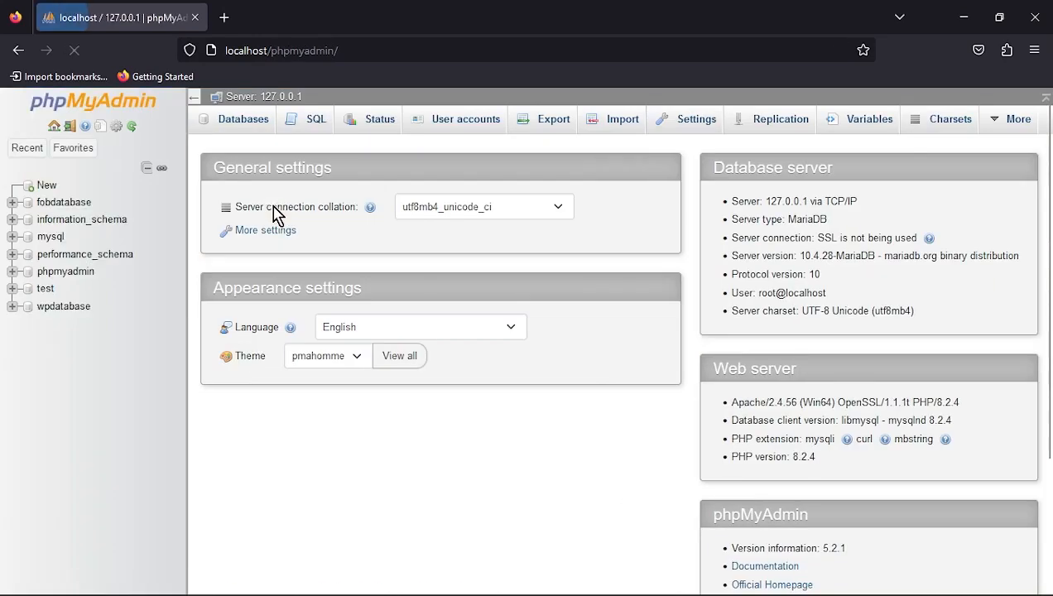
click(242, 121)
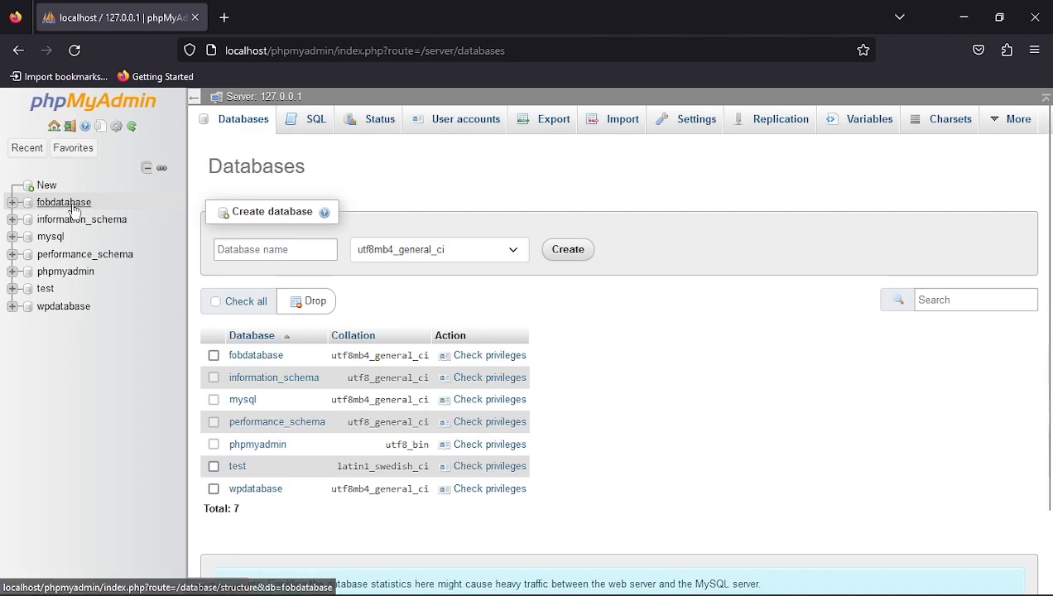
click(12, 203)
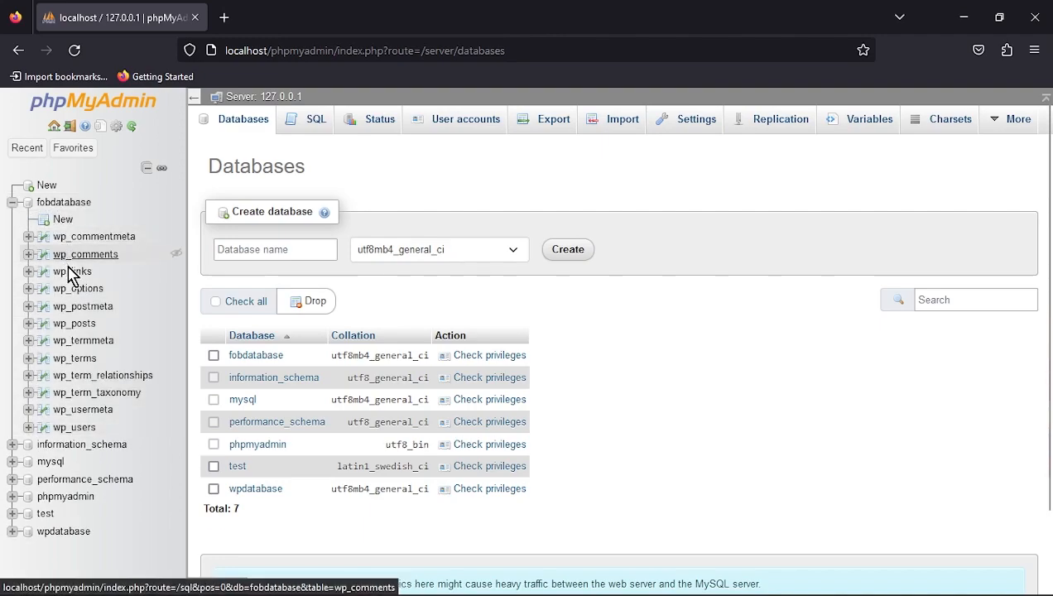